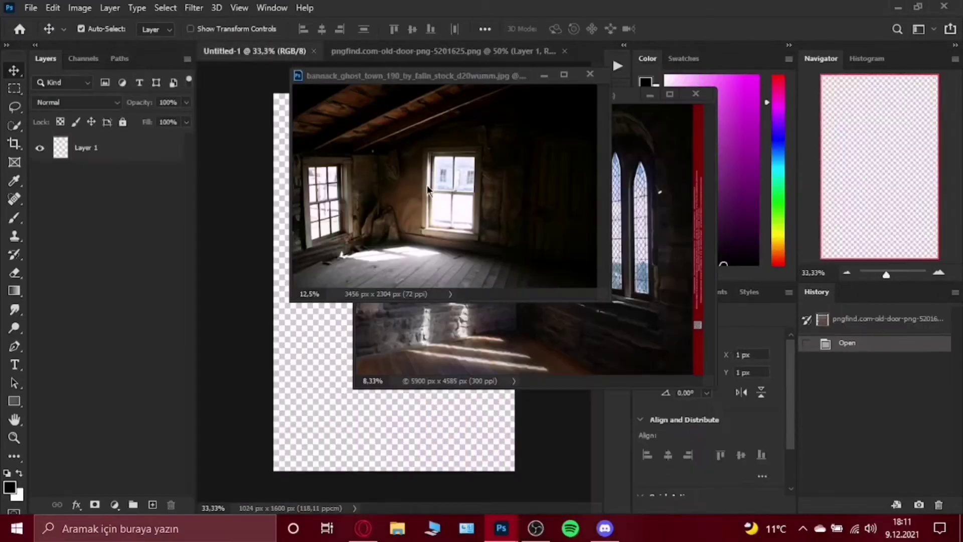
Bring the room and arched-window images into the poster, scaling the window image to 45%.
mouse_move(428, 189)
mouse_down()
mouse_move(351, 251)
mouse_move(241, 310)
mouse_move(400, 302)
mouse_up()
click(39, 148)
key(ctrl+t)
key(Return)
click(40, 148)
key(ctrl+t)
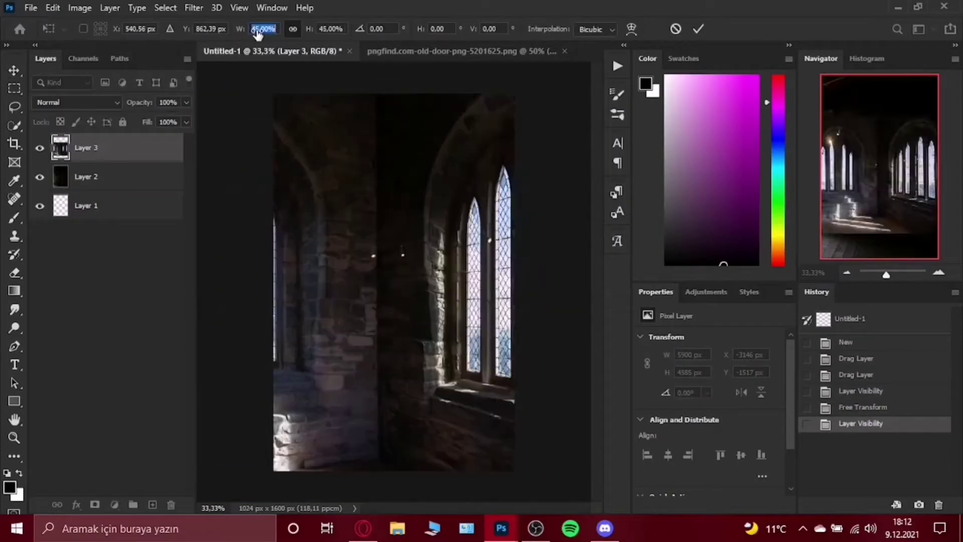
mouse_move(376, 256)
mouse_down()
mouse_move(410, 50)
mouse_move(501, 80)
mouse_up()
Add the wooden door, rotated 180°, enlarged to canvas height and placed over the left side.
drag(516, 258, 351, 251)
key(ctrl+t)
right_click(306, 211)
click(355, 421)
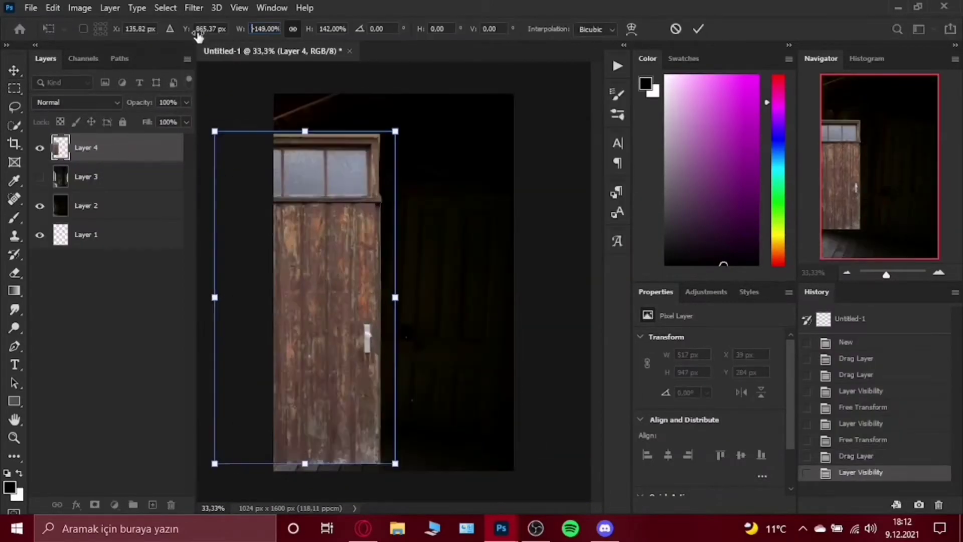
drag(211, 35, 239, 35)
drag(331, 241, 338, 242)
key(Return)
Spot-heal away the door handle and delete the unused arched-window layer.
key(j)
drag(351, 281, 351, 316)
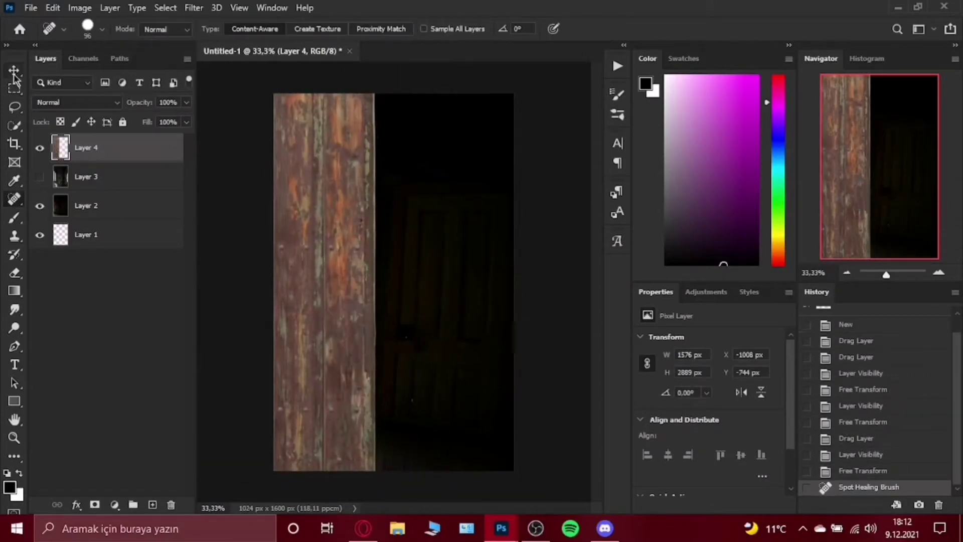
click(39, 176)
key(Delete)
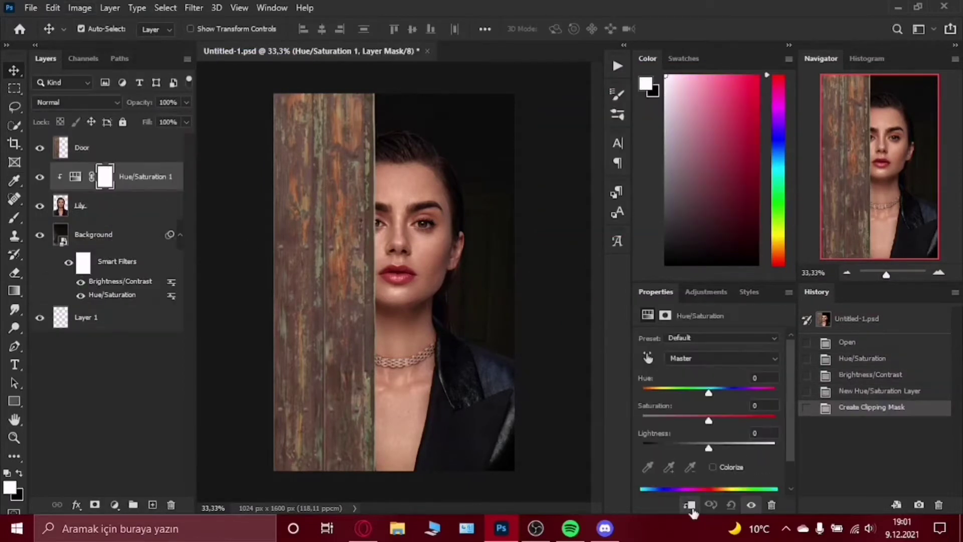
Darken and desaturate the woman with clipped Hue/Saturation and Brightness/Contrast layers, then save.
drag(702, 396, 707, 398)
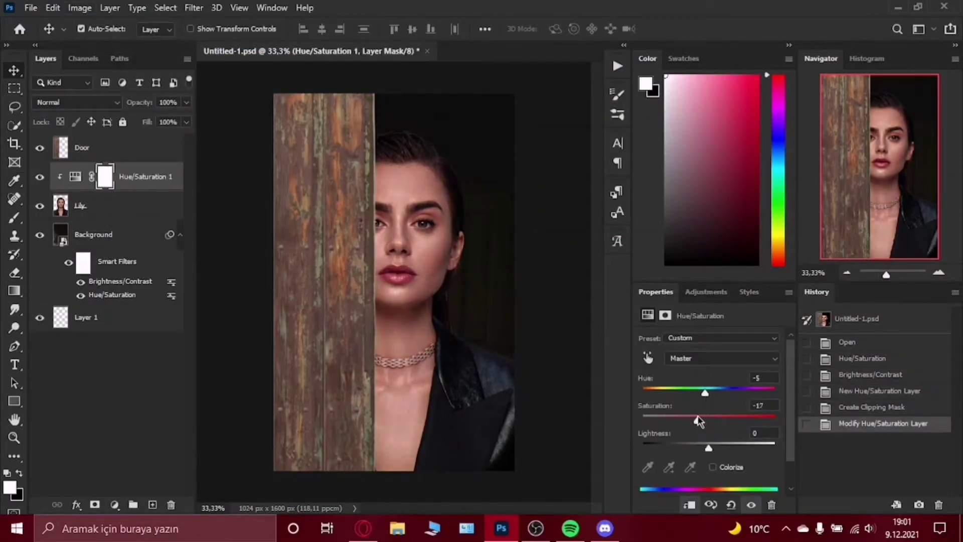
click(707, 291)
click(671, 324)
key(ctrl+alt+g)
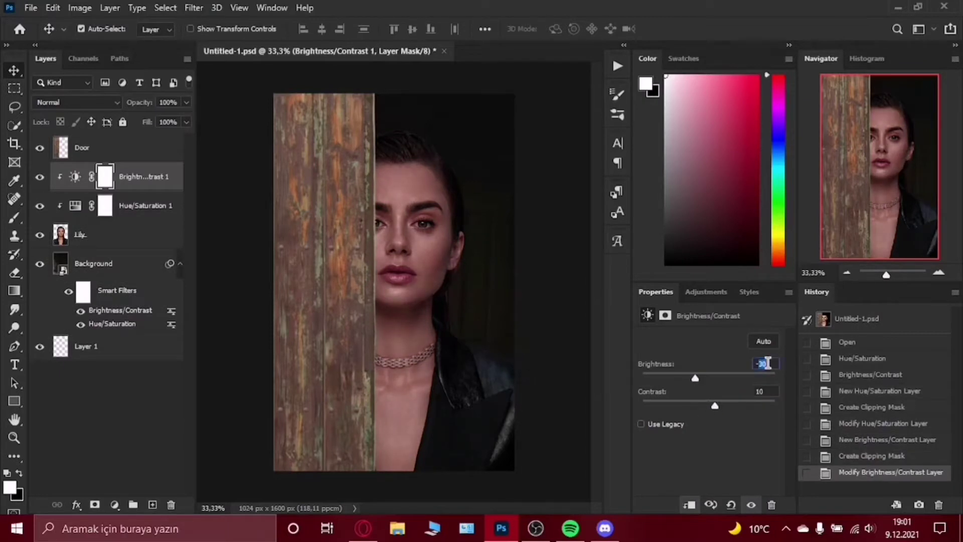
click(696, 299)
key(ctrl+s)
Give the door a clipped Hue/Saturation at hue -11 and a darkening brightness adjustment.
click(81, 148)
click(663, 343)
key(ctrl+alt+g)
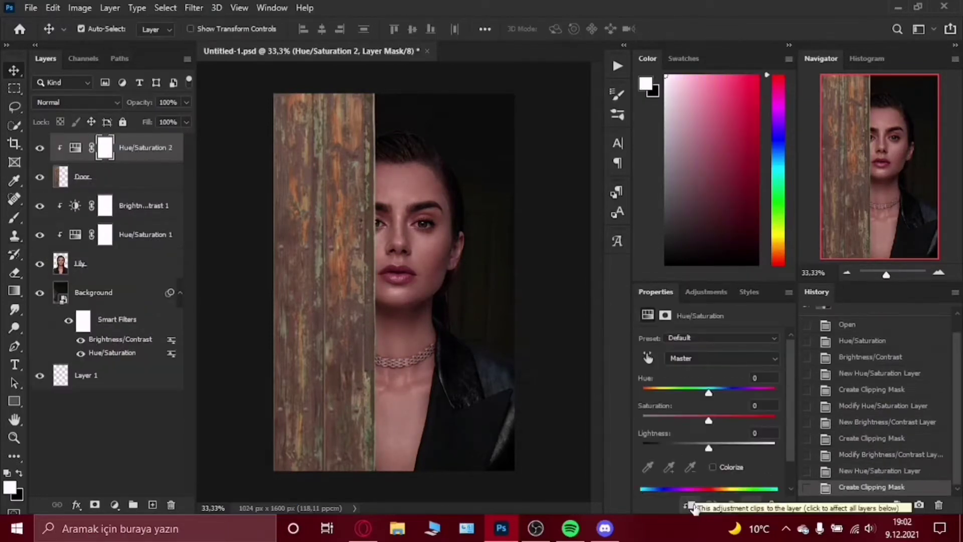
drag(708, 391, 702, 393)
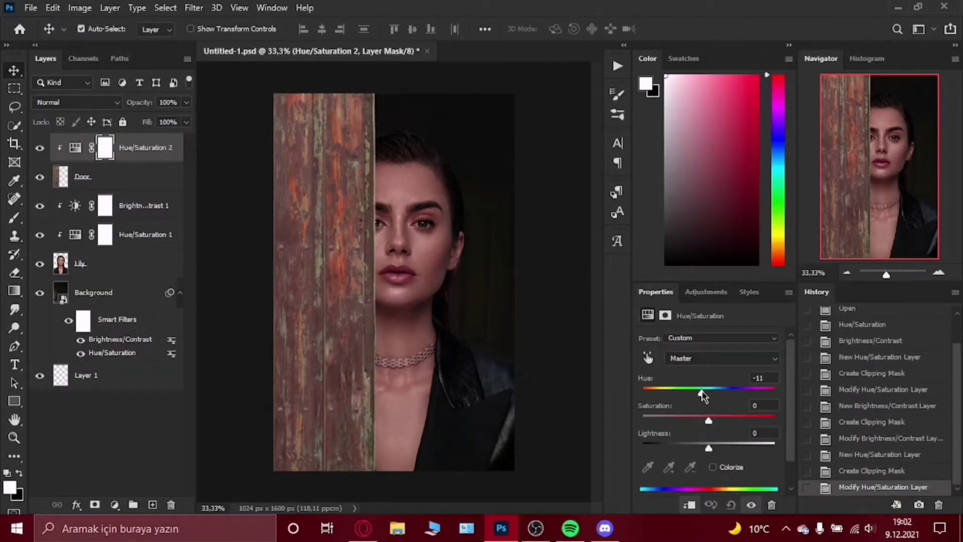
click(690, 505)
Clip a Color Balance pushing the door toward red and a second Hue/Saturation at hue -20.
click(707, 292)
click(675, 343)
key(ctrl+alt+g)
drag(690, 370, 696, 391)
click(707, 291)
click(663, 343)
click(689, 505)
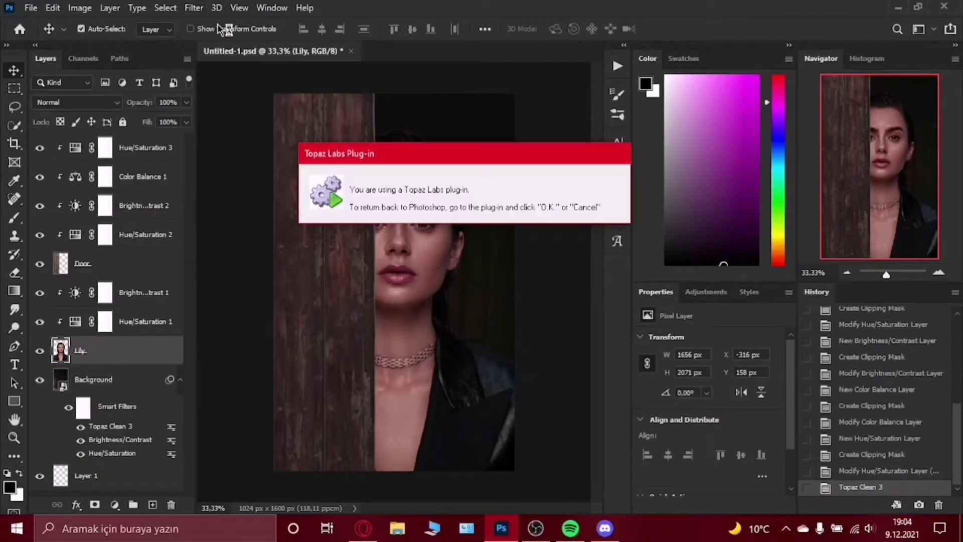
Apply a light Gaussian Blur to the door and select the woman's layer.
key(ctrl+alt+f)
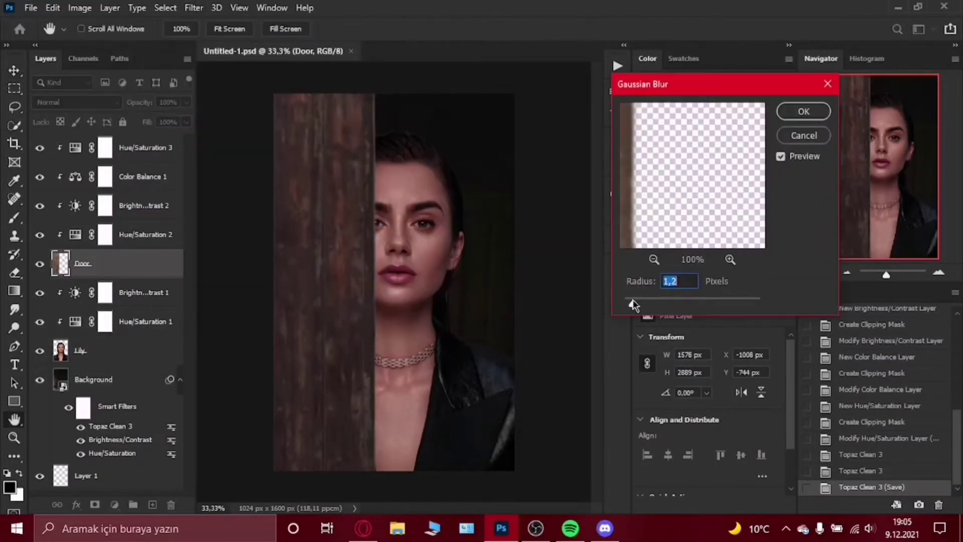
key(Return)
click(126, 350)
key(ctrl+1)
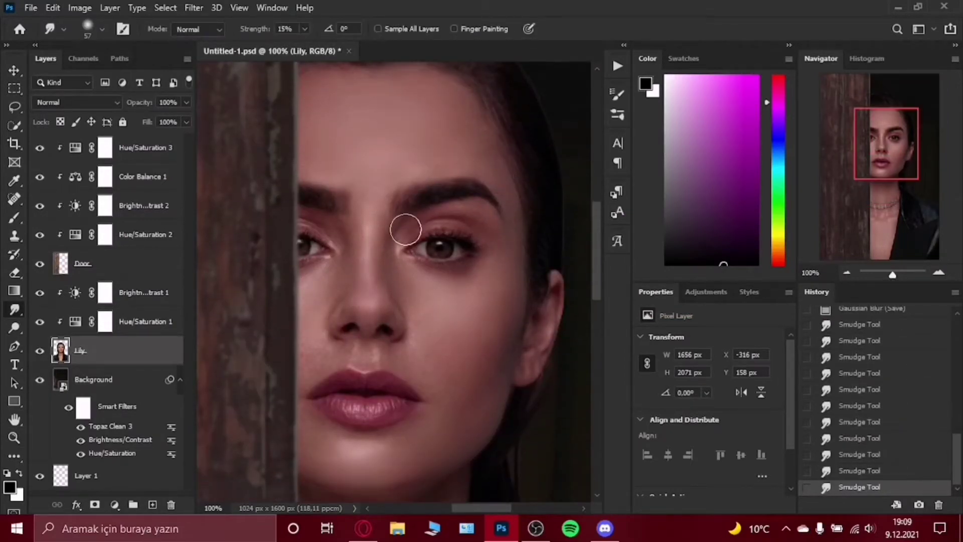
Smudge between the brows, then paint sampled skin-tone shadows on the nose, jaw, forehead and eyes.
drag(406, 230, 379, 243)
scroll(379, 243, left, 1)
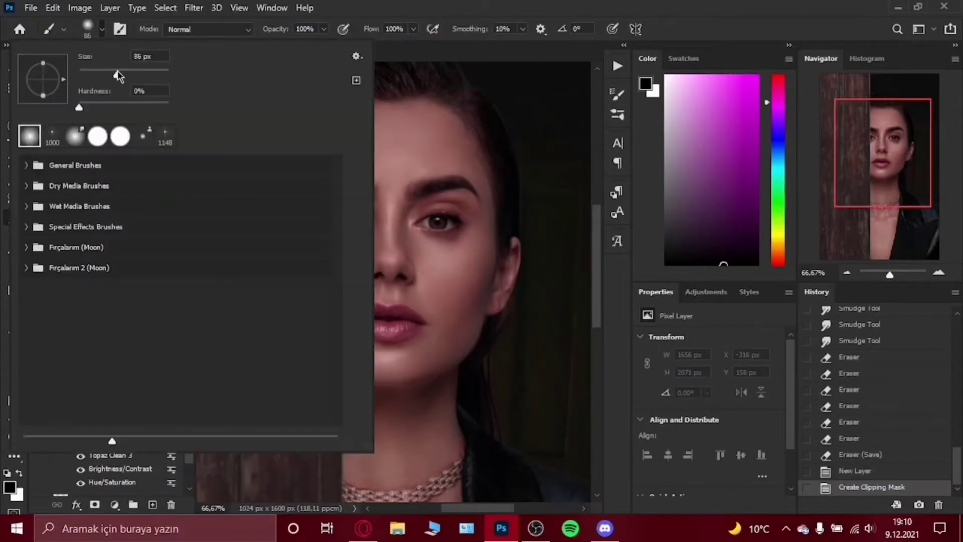
alt+click(399, 274)
drag(371, 260, 412, 265)
drag(397, 220, 389, 295)
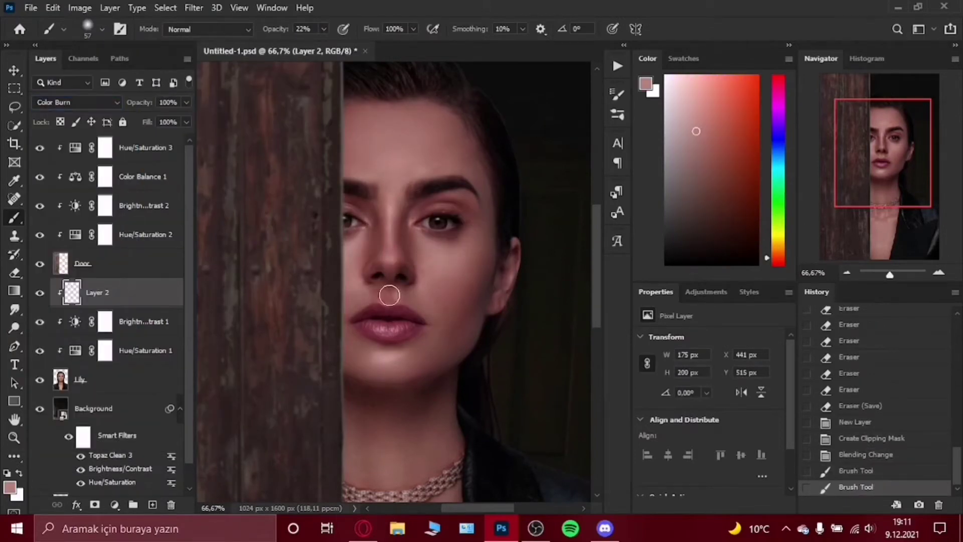
drag(458, 352, 497, 291)
drag(351, 105, 472, 110)
mouse_move(532, 220)
mouse_down()
mouse_move(481, 235)
mouse_move(418, 223)
mouse_up()
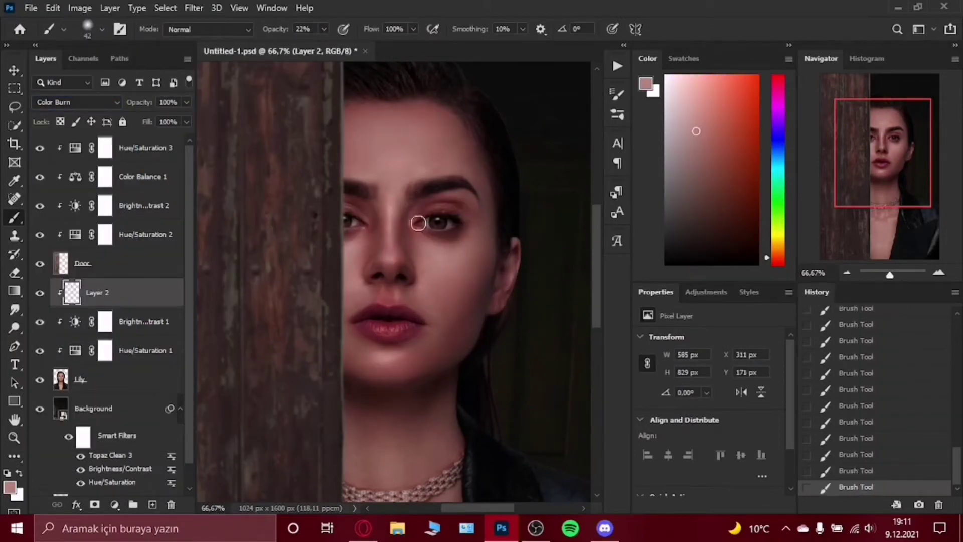
Erase excess shadow under the eye, shade the neck, and zoom back in on the face.
key(e)
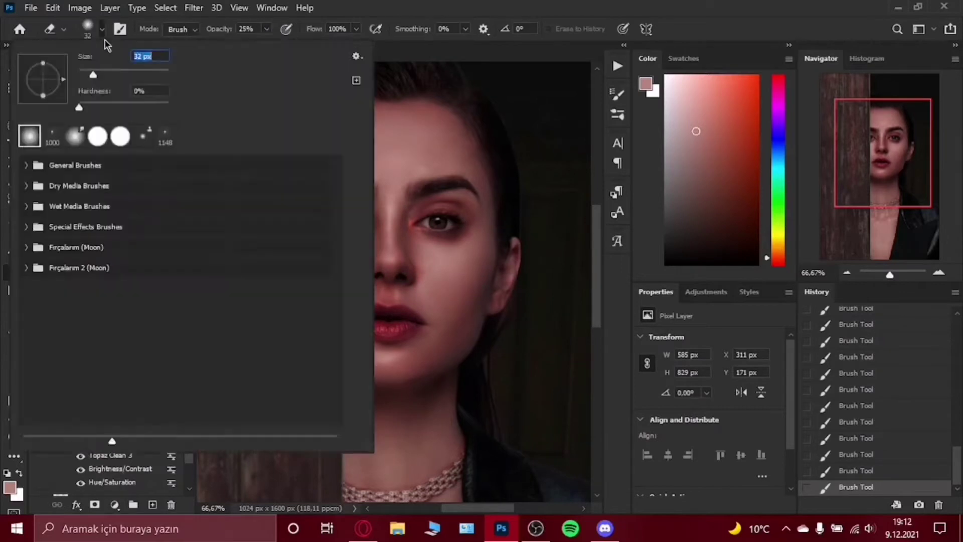
click(416, 228)
key(b)
scroll(583, 295, down, 5)
mouse_move(441, 276)
mouse_down()
mouse_move(452, 327)
mouse_move(322, 379)
mouse_up()
scroll(313, 194, up, 4)
scroll(313, 194, up, 3)
click(14, 274)
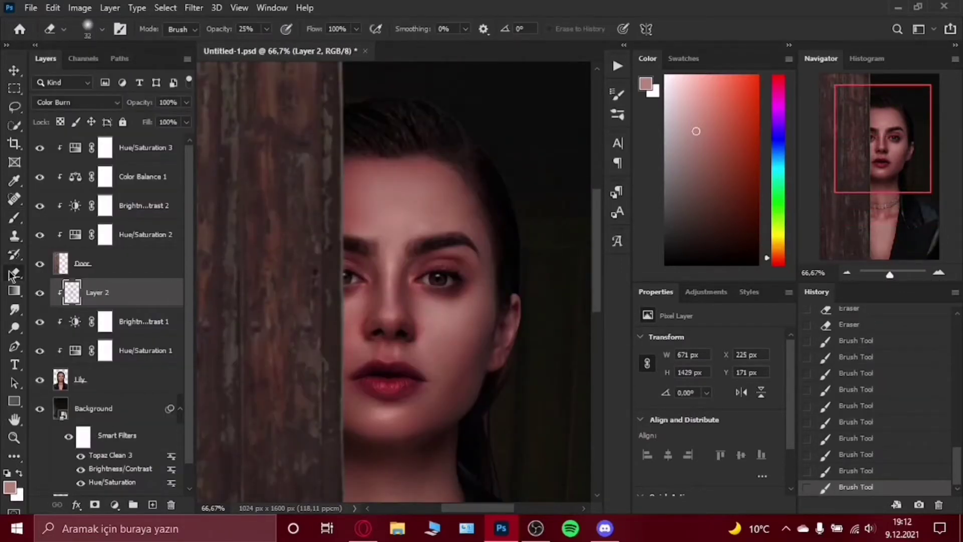
key(z)
key(ctrl+0)
On a new clipped layer, paint white highlights on the forehead, nose bridge, cheek and chin.
key(ctrl+shift+alt+n)
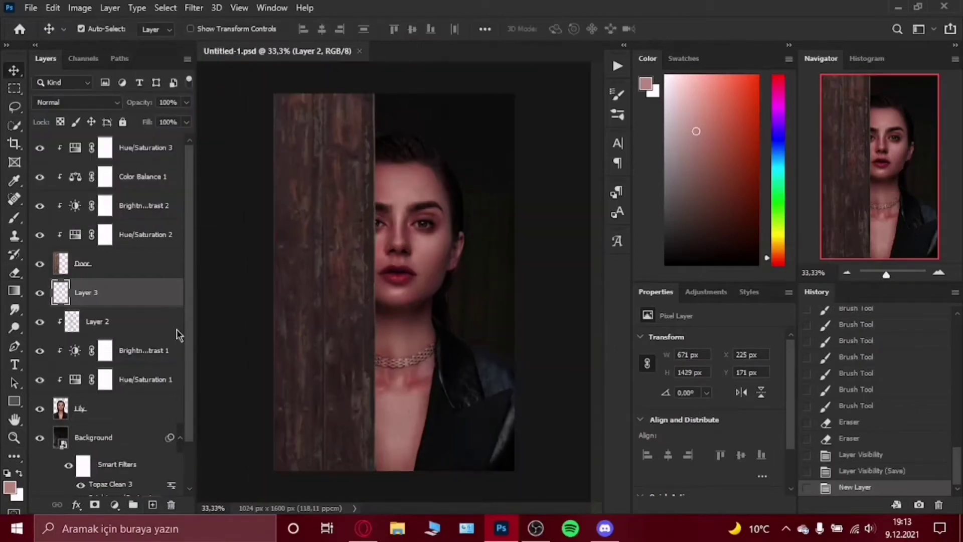
key(ctrl+alt+g)
click(407, 214)
key(b)
drag(369, 125, 401, 136)
mouse_move(392, 200)
mouse_down()
mouse_move(391, 250)
mouse_move(477, 251)
mouse_up()
drag(371, 351, 402, 351)
Set the highlight layer to Overlay, Gaussian-blur it, and lower its opacity to 50%.
click(102, 102)
click(51, 110)
click(194, 8)
click(389, 219)
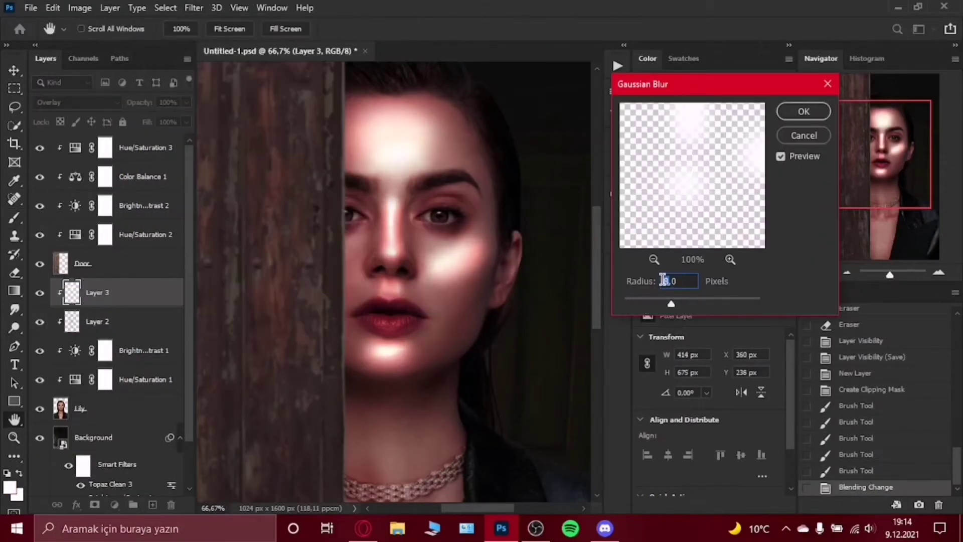
key(Return)
key(5)
key(b)
click(564, 245)
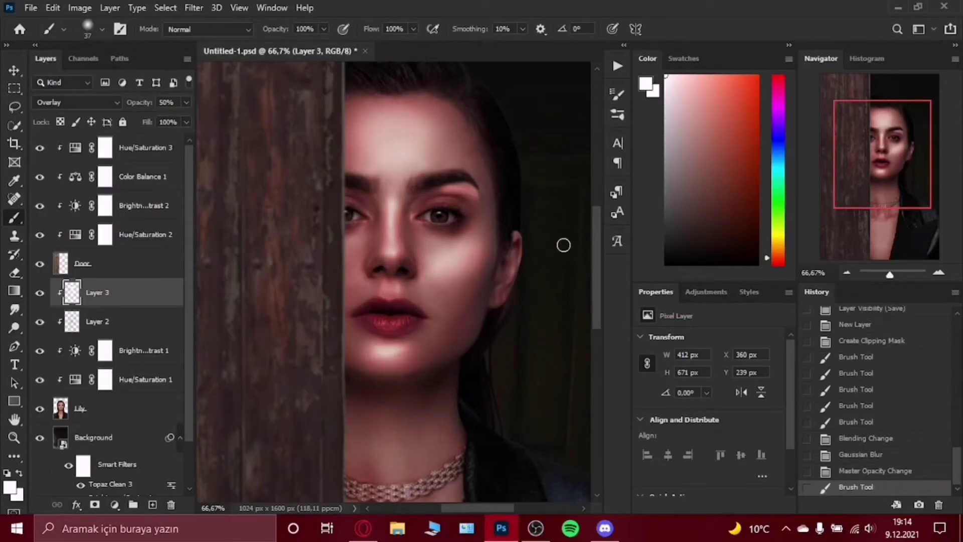
key(ctrl+z)
Dodge the woman's chin and above the lip with a smaller brush, after undoing a trial burn.
click(120, 409)
key(o)
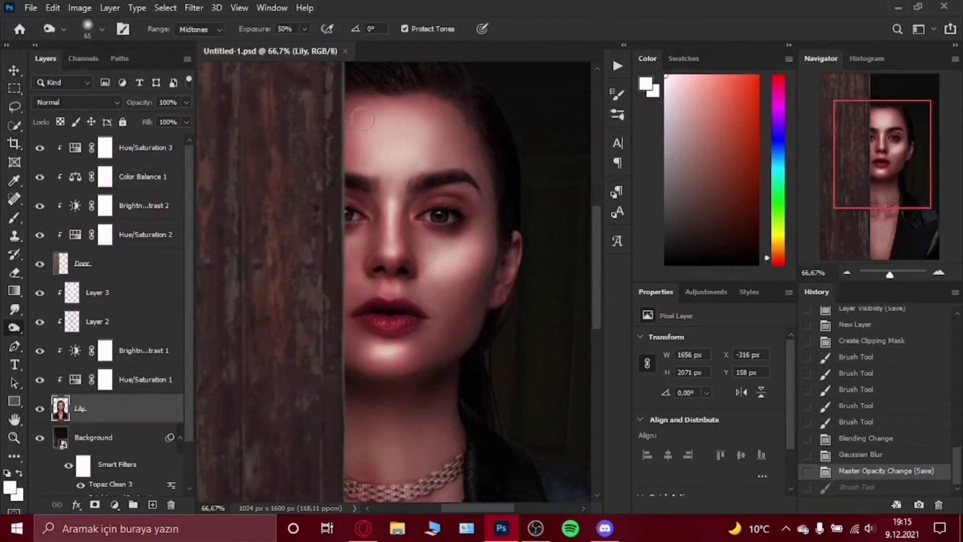
drag(371, 116, 396, 151)
key(ctrl+z)
right_click(14, 328)
click(55, 324)
click(304, 28)
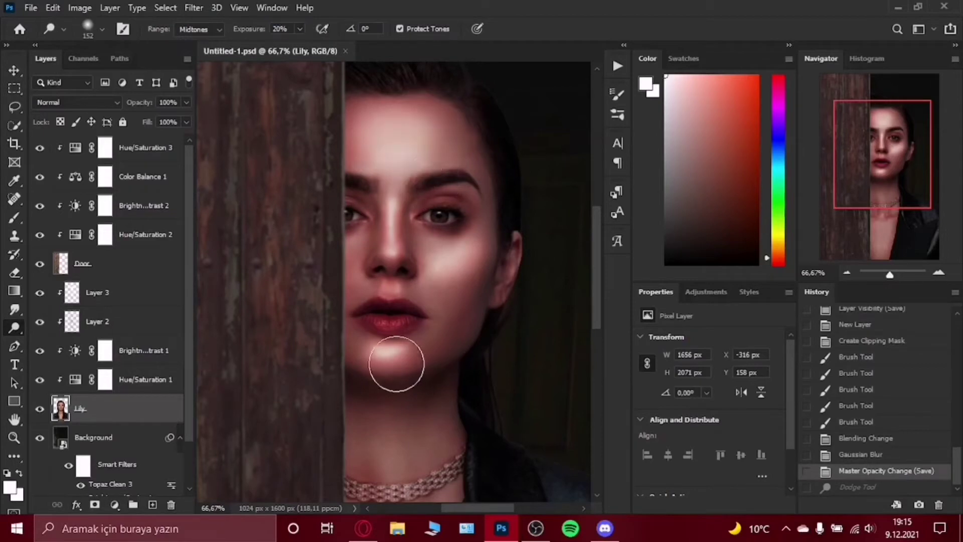
key(bracketleft)
key(bracketleft)
key(bracketleft)
drag(389, 290, 421, 324)
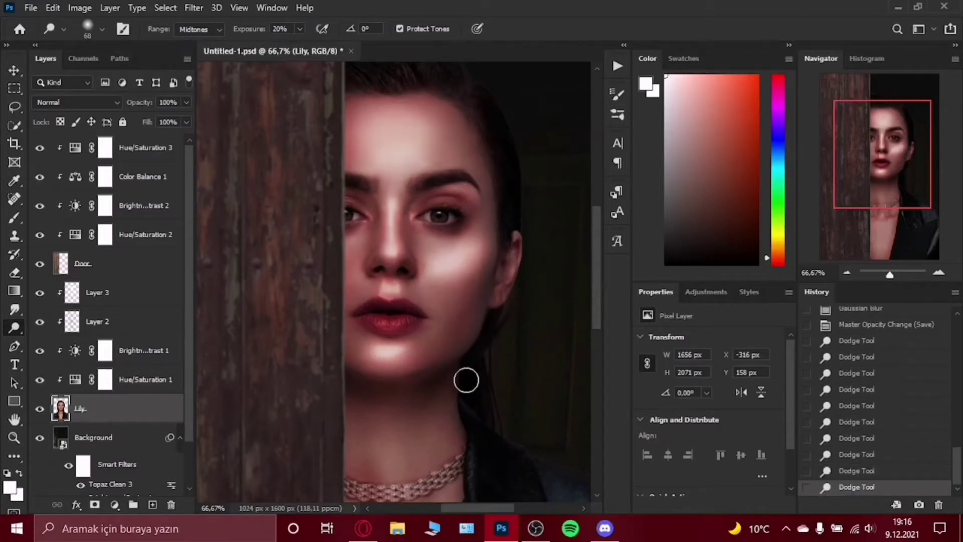
Dodge further along the lower chin and neck, then save and fit the poster in view.
scroll(466, 380, down, 3)
drag(396, 372, 389, 341)
drag(393, 393, 381, 326)
scroll(346, 277, up, 4)
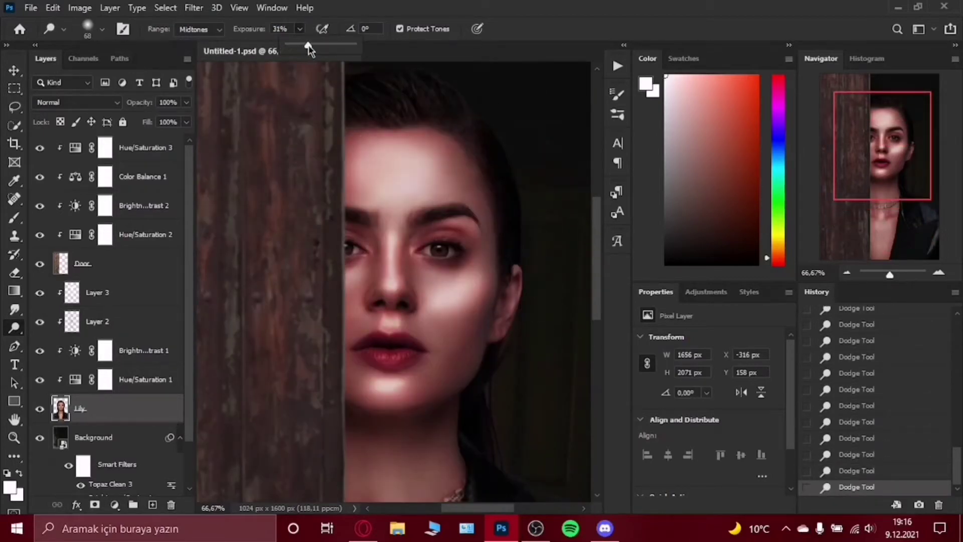
scroll(520, 379, down, 3)
key(z)
alt+click(338, 167)
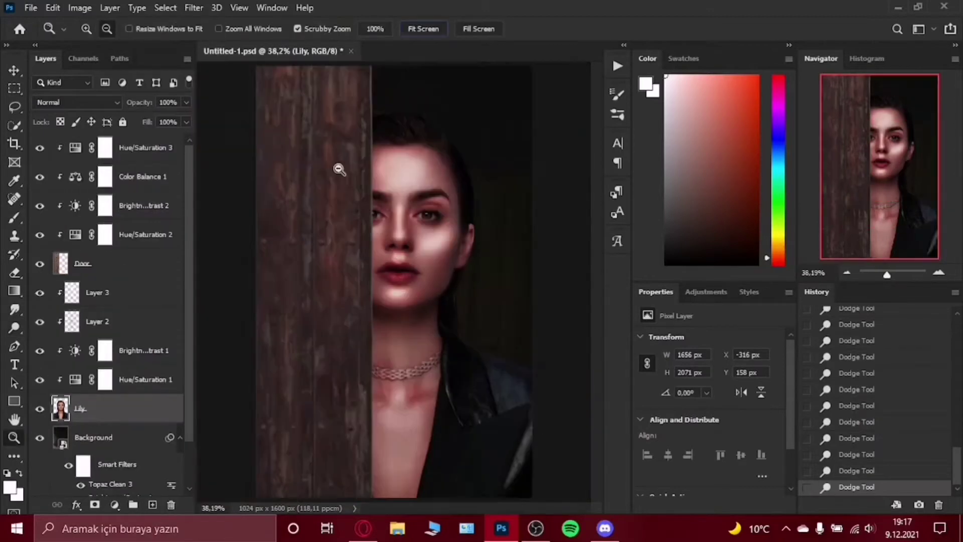
key(v)
key(ctrl+s)
Paint red lips at about 40% opacity on a new clipped Multiply layer, erasing stray colour.
key(ctrl+alt+shift+n)
key(ctrl+alt+g)
key(ctrl+1)
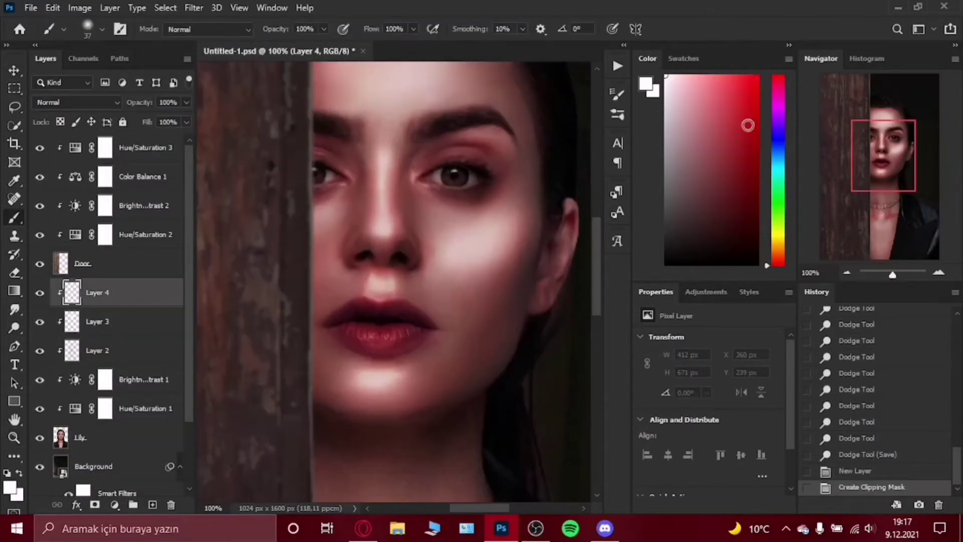
click(75, 103)
click(50, 154)
drag(324, 29, 302, 49)
drag(358, 339, 399, 331)
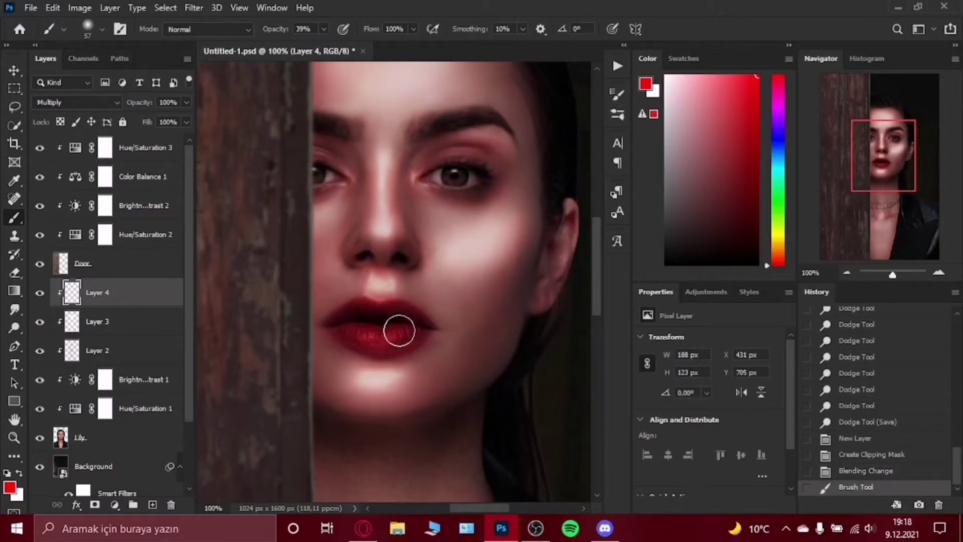
click(15, 274)
Deepen the lip red at about 50% opacity on a second clipped Multiply layer.
key(ctrl+shift+alt+n)
right_click(115, 293)
click(180, 274)
key(shift+alt+m)
drag(324, 29, 332, 48)
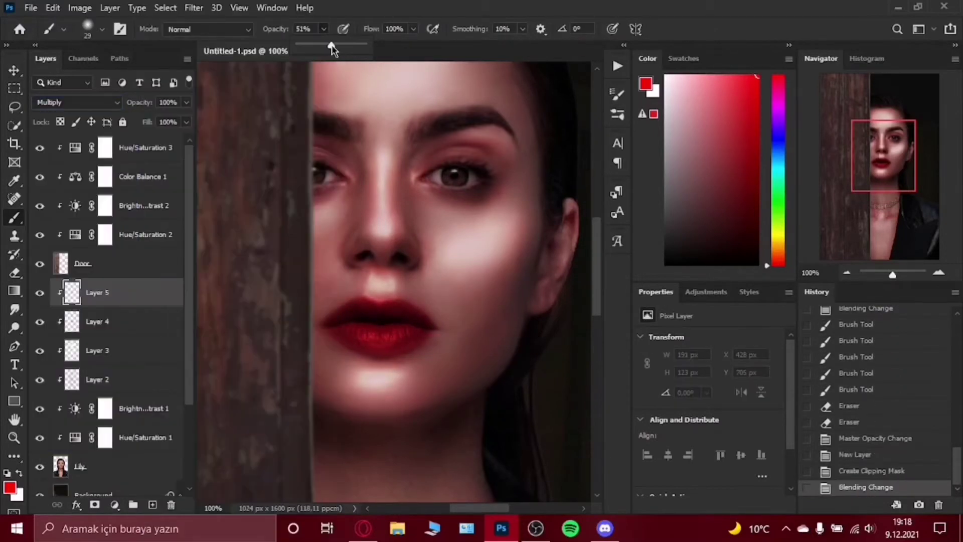
mouse_move(360, 330)
mouse_down()
mouse_move(415, 328)
mouse_move(392, 354)
mouse_up()
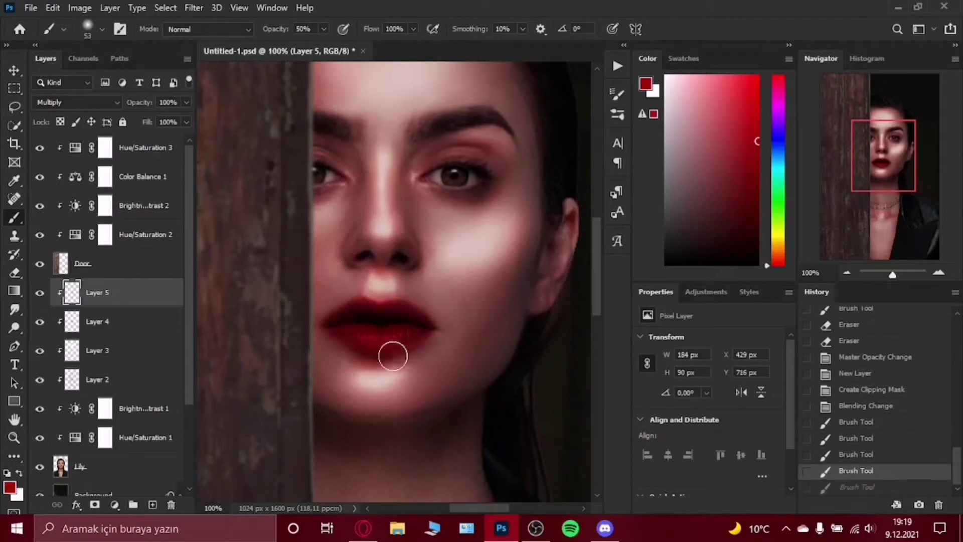
Toggle the lip colour to compare, erase edge overspill, and zoom out to fit the poster.
key(e)
key(ctrl+comma)
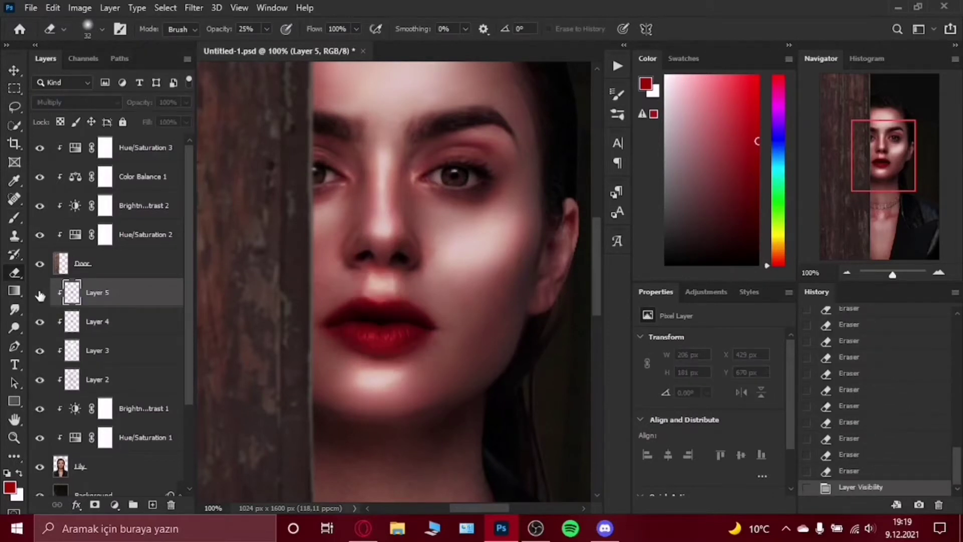
key(ctrl+comma)
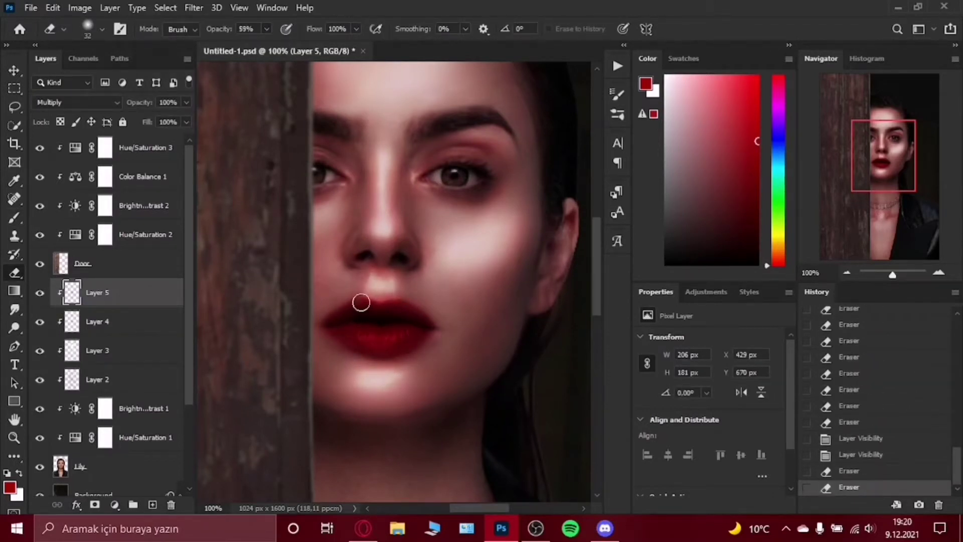
click(361, 302)
key(z)
key(ctrl+minus)
key(ctrl+minus)
key(ctrl+minus)
Paint both eyes solid white on a new clipped layer and erase the overspill.
key(v)
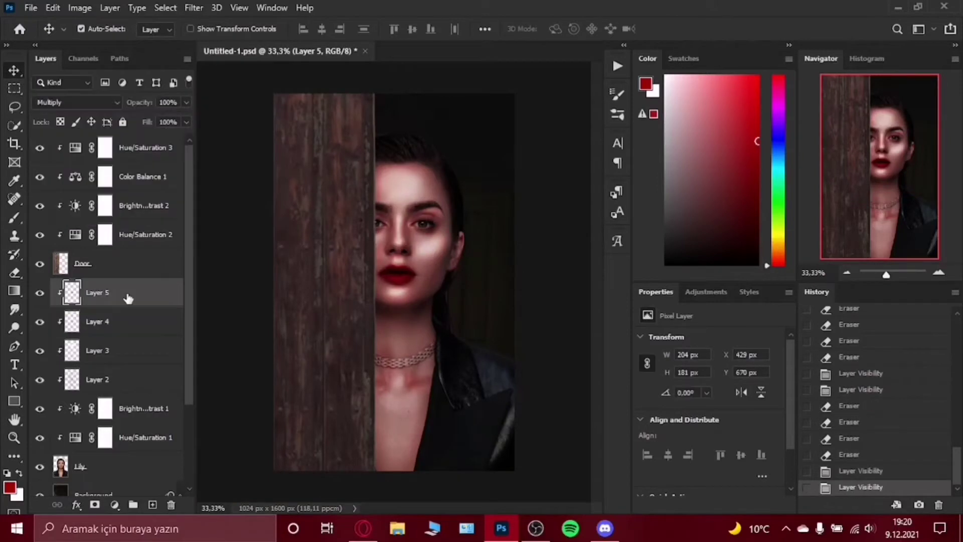
click(151, 506)
key(ctrl+alt+g)
key(ctrl+1)
key(b)
drag(386, 213, 431, 214)
drag(381, 215, 436, 213)
drag(386, 216, 426, 211)
drag(273, 211, 303, 213)
drag(276, 213, 291, 213)
key(e)
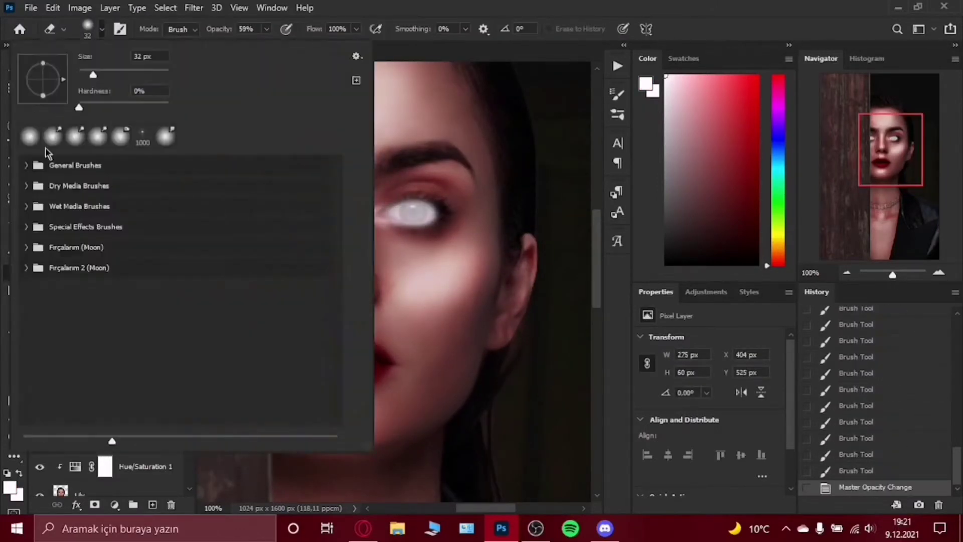
drag(186, 102, 155, 122)
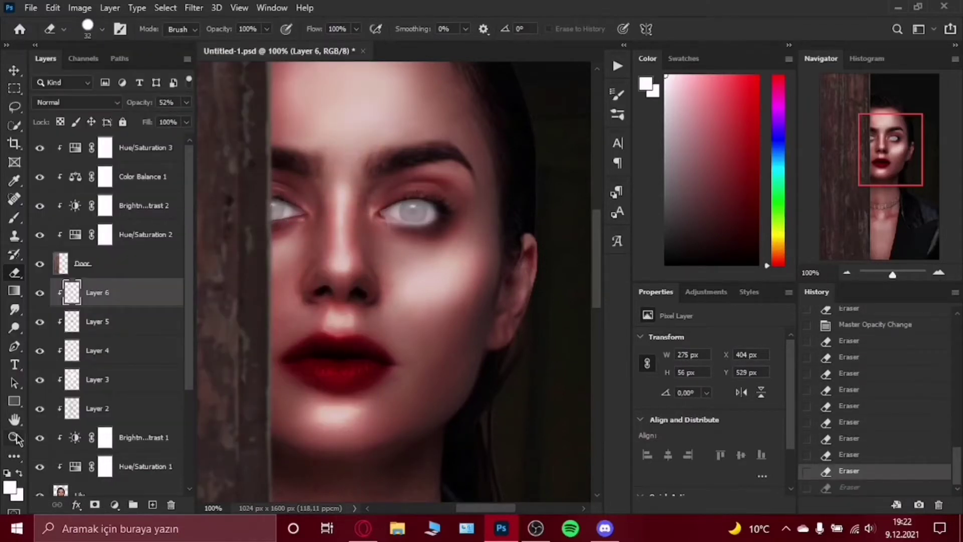
Add a clipped Multiply shading layer and pick a soft round brush.
scroll(477, 191, up, 2)
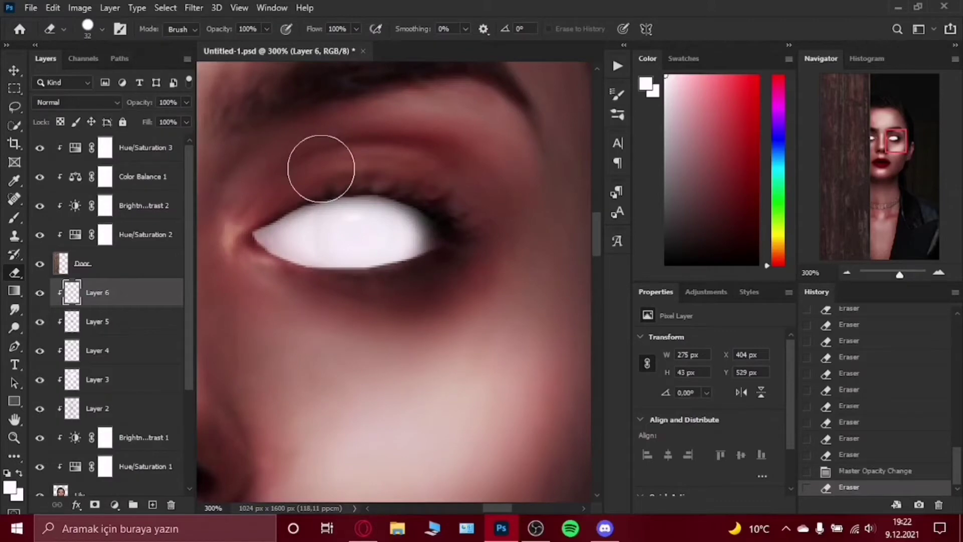
scroll(393, 189, left, 5)
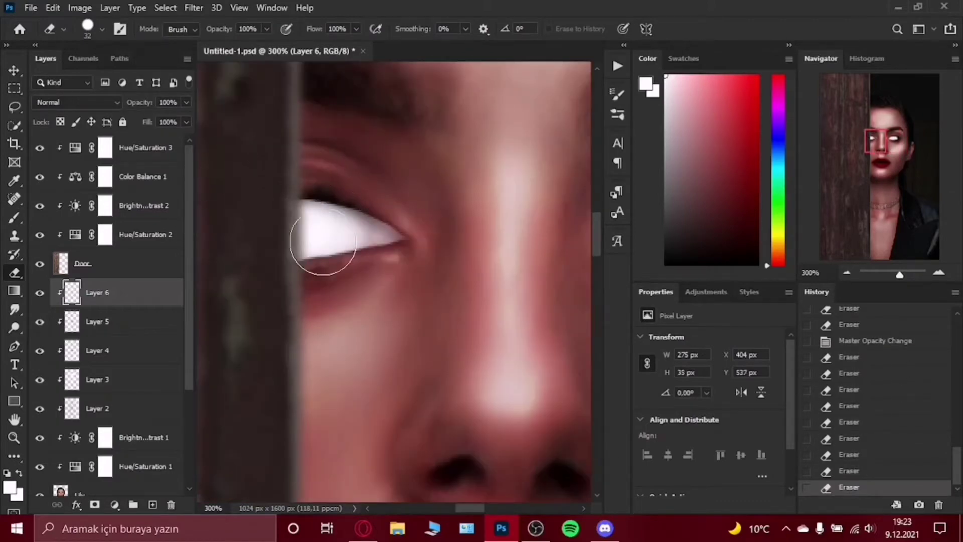
key(z)
click(434, 31)
click(153, 504)
key(ctrl+alt+g)
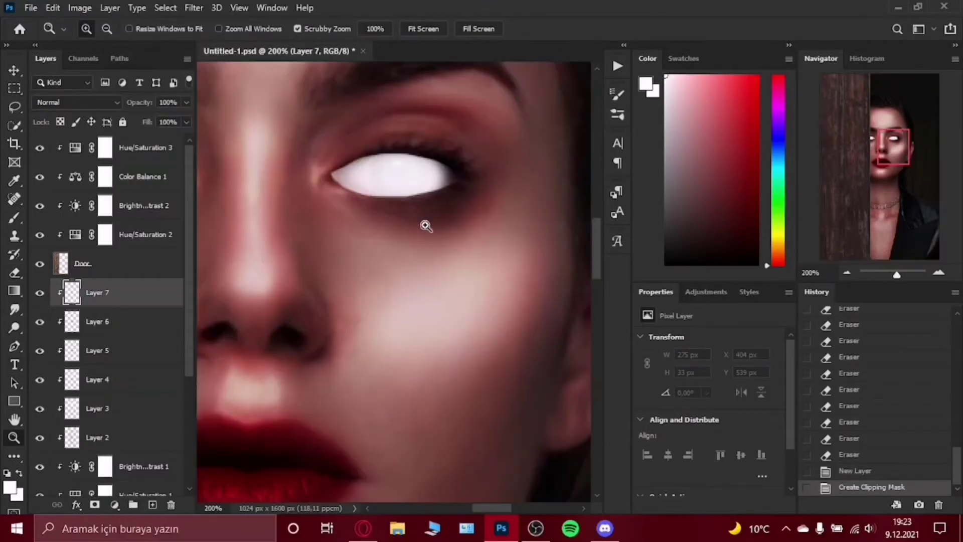
right_click(150, 289)
click(193, 271)
click(15, 217)
click(104, 31)
click(76, 102)
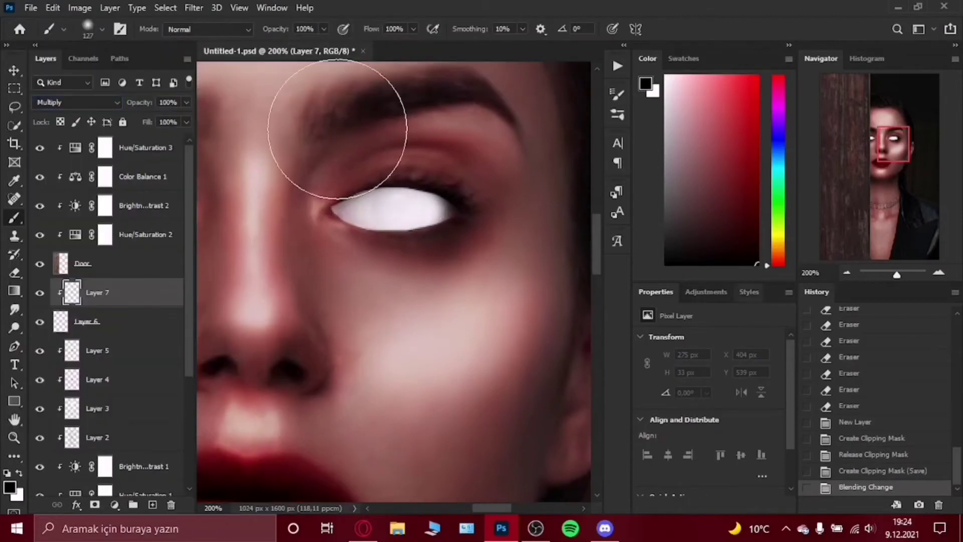
Darken around both eye sockets and save the poster.
mouse_move(333, 119)
mouse_down()
mouse_move(517, 140)
mouse_move(280, 247)
mouse_up()
scroll(410, 300, left, 3)
drag(409, 299, 426, 108)
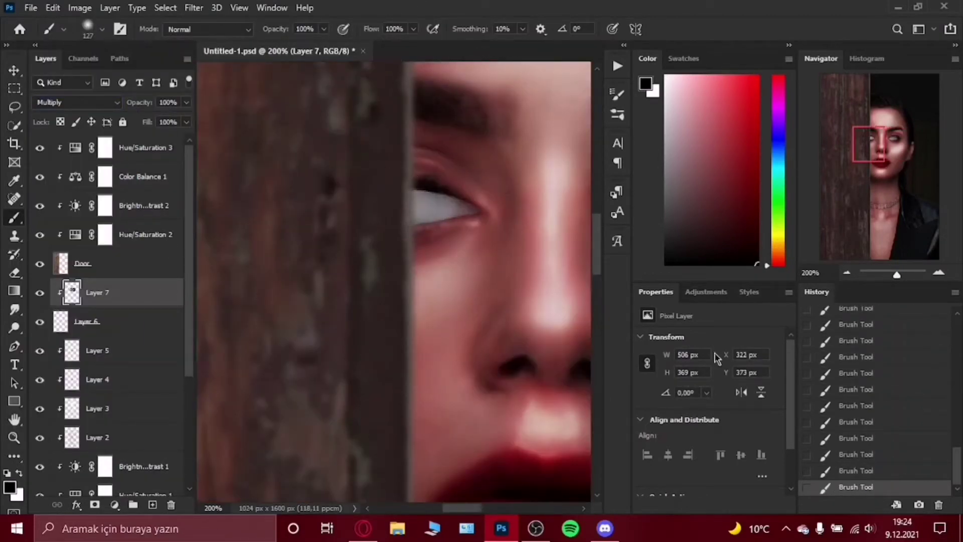
scroll(470, 372, right, 5)
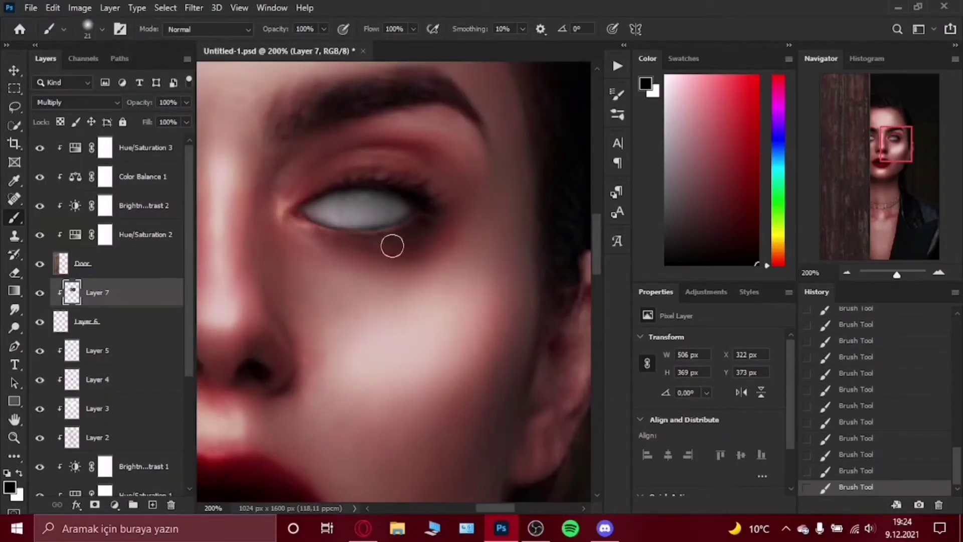
scroll(292, 275, left, 3)
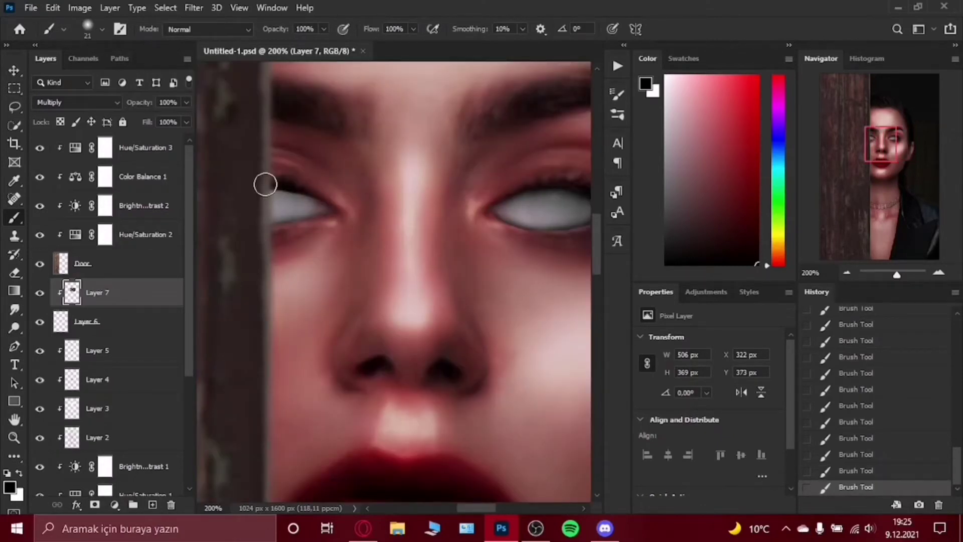
drag(320, 194, 291, 218)
click(273, 170)
key(ctrl+s)
key(v)
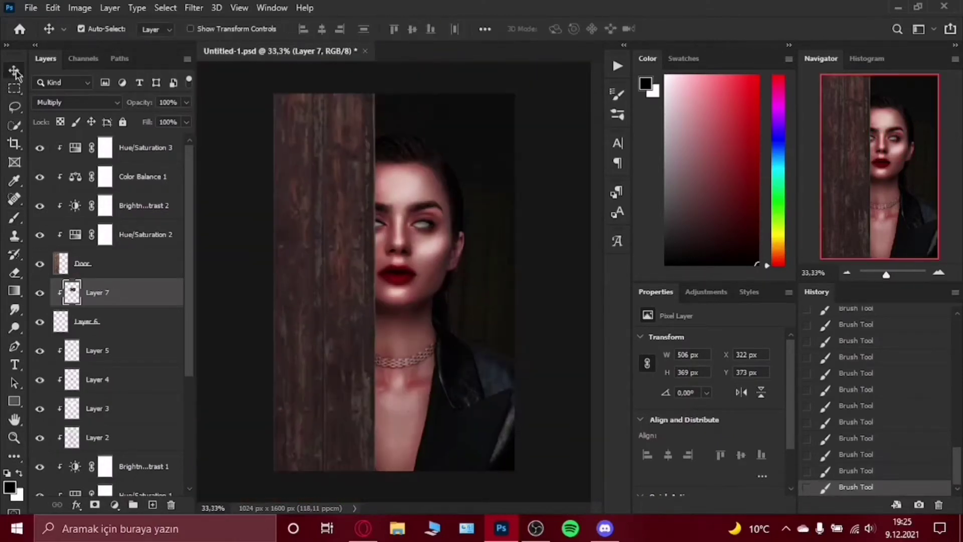
key(ctrl+0)
Add another clipped Multiply layer and set the brush to 35% opacity.
click(154, 508)
text(Eye)
key(ctrl+alt+g)
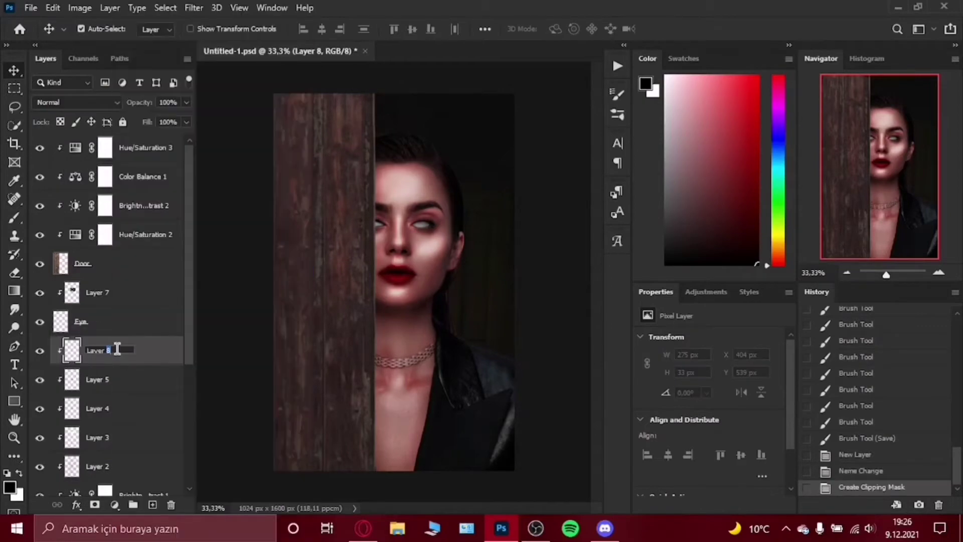
key(ctrl+1)
click(76, 102)
click(46, 156)
key(3)
key(5)
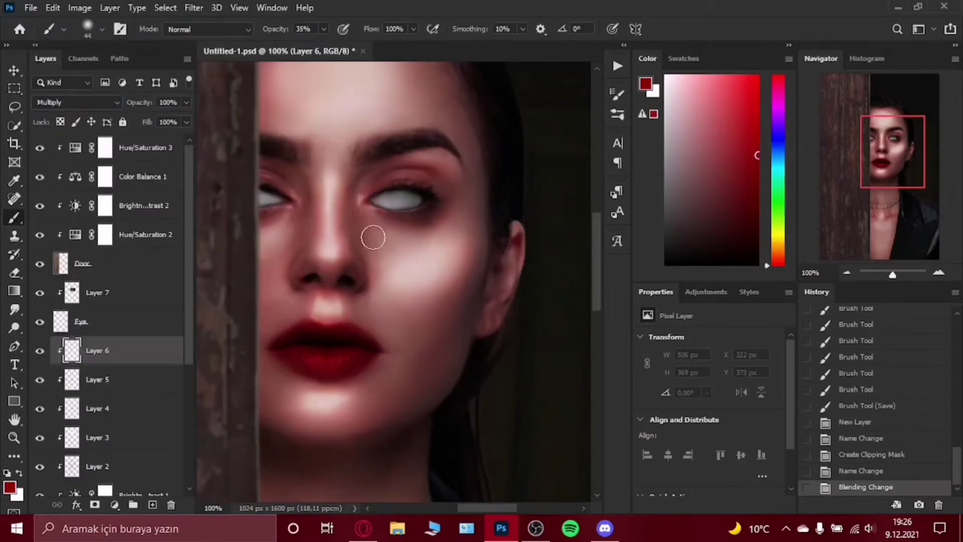
Shade under the right eye and draw a dark line along the lower eyelid.
drag(407, 220, 381, 206)
key(z)
click(409, 209)
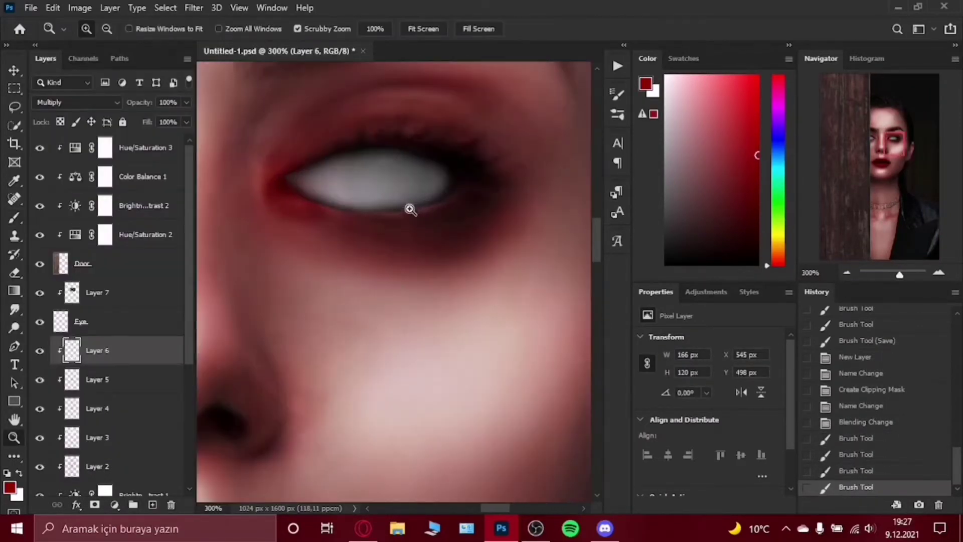
key(ctrl+z)
key(ctrl+z)
key(ctrl+z)
key(b)
drag(281, 200, 335, 165)
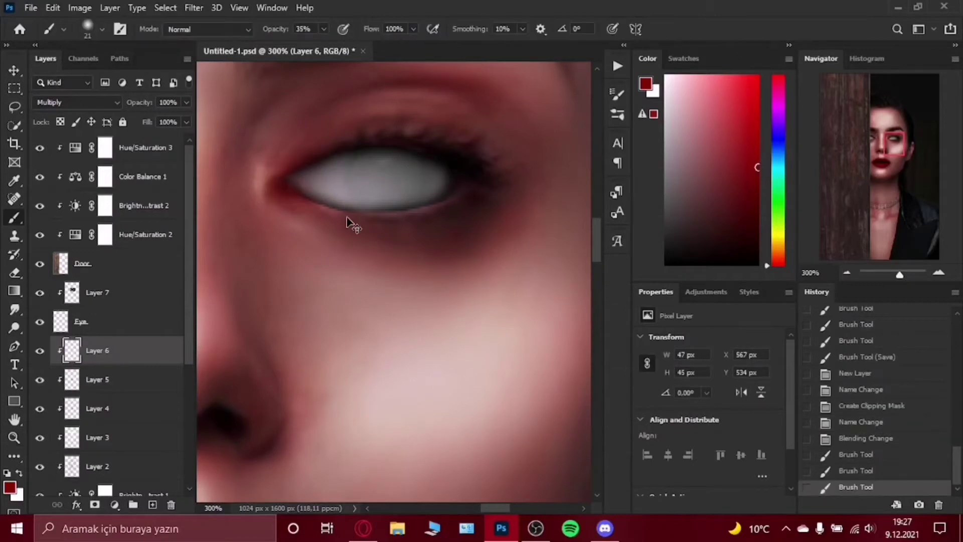
drag(329, 203, 416, 204)
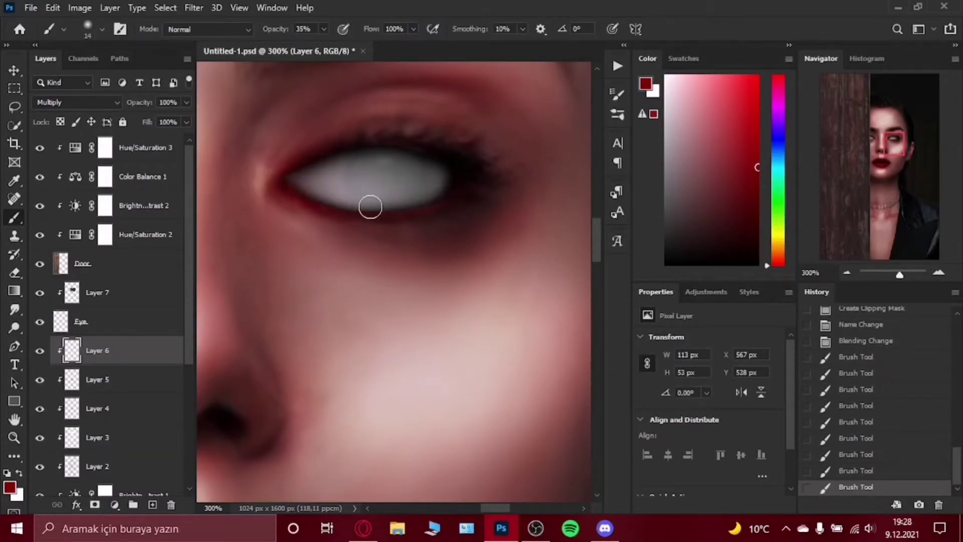
scroll(403, 185, left, 5)
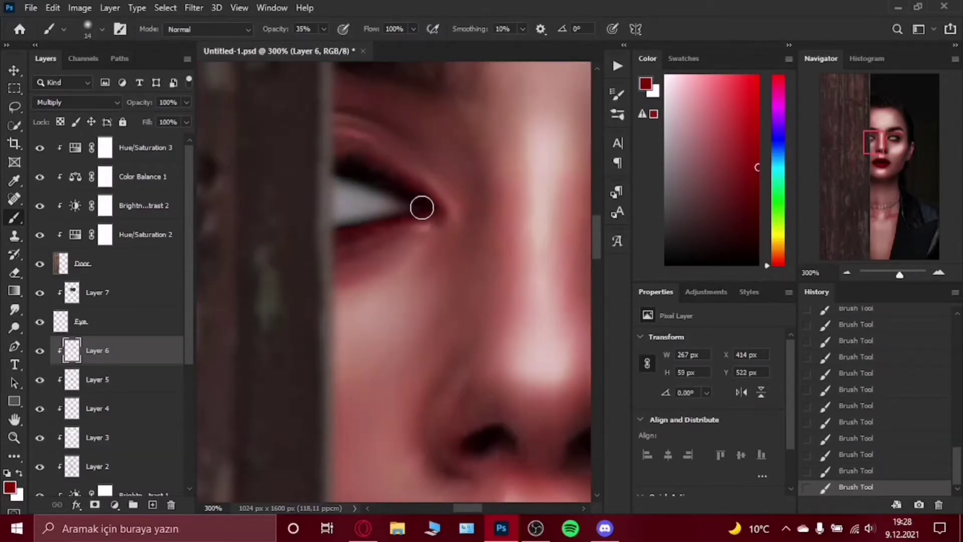
scroll(512, 498, right, 5)
On a new clipped rim layer, paint dark red along the lower eyelid at 16% opacity.
key(ctrl+shift+alt+n)
key(ctrl+alt+g)
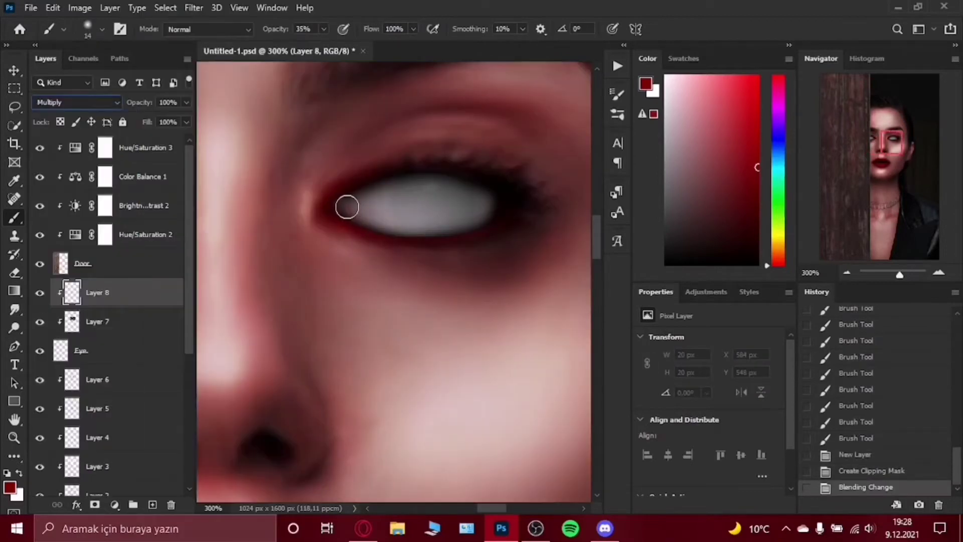
mouse_move(347, 207)
mouse_down()
mouse_move(425, 241)
mouse_move(498, 219)
mouse_up()
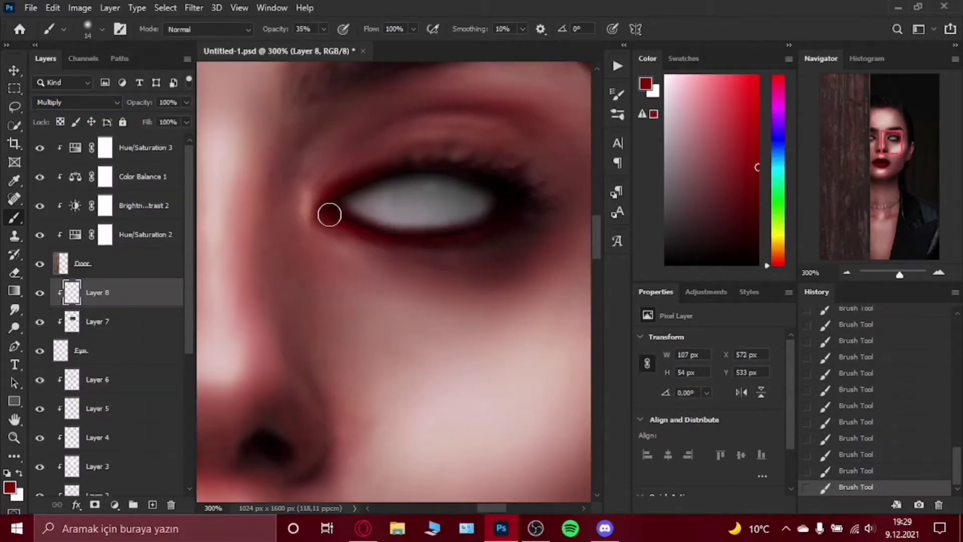
scroll(329, 214, left, 5)
scroll(526, 244, right, 5)
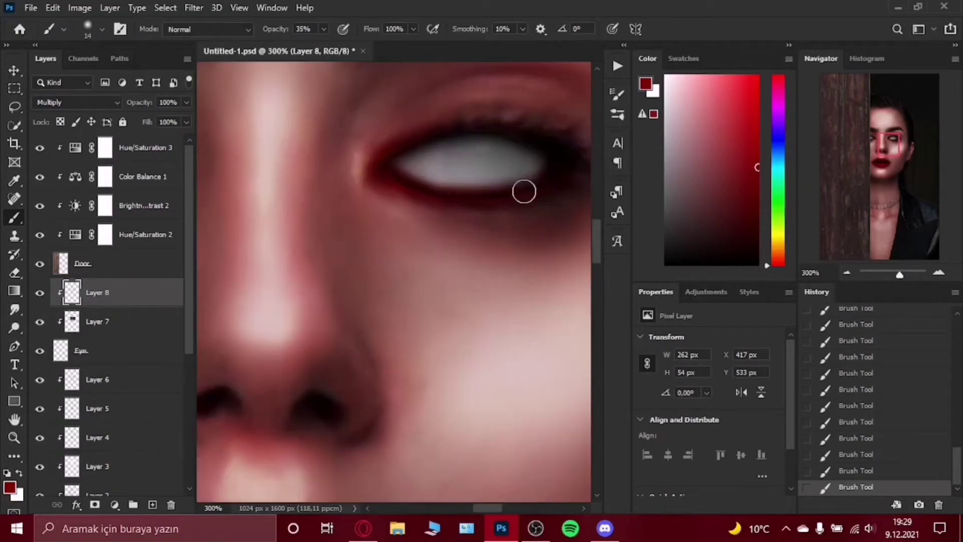
drag(310, 48, 314, 48)
scroll(504, 93, right, 5)
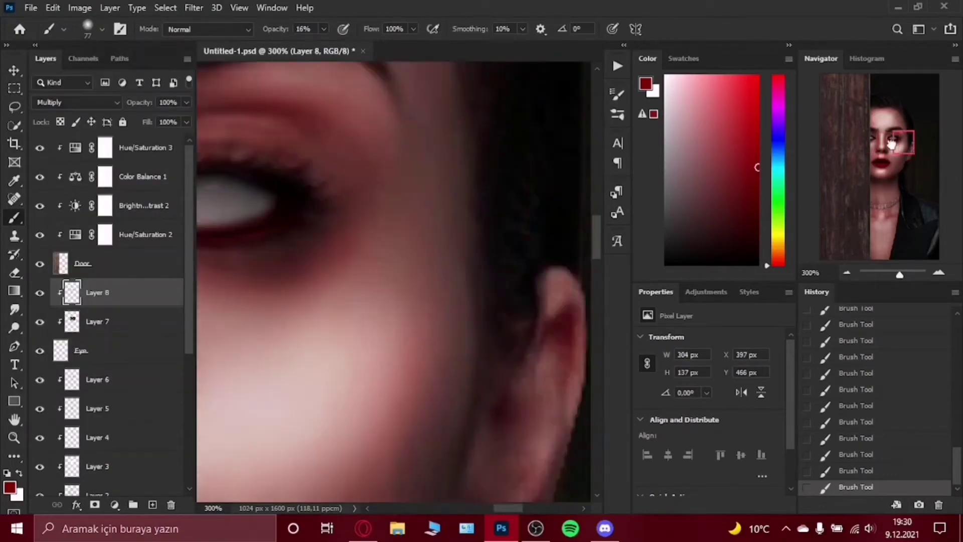
scroll(254, 269, left, 3)
Add a Multiply shadow layer, deepen the eye shadow at 36% opacity, and save.
click(110, 354)
key(ctrl+shift+alt+n)
key(Return)
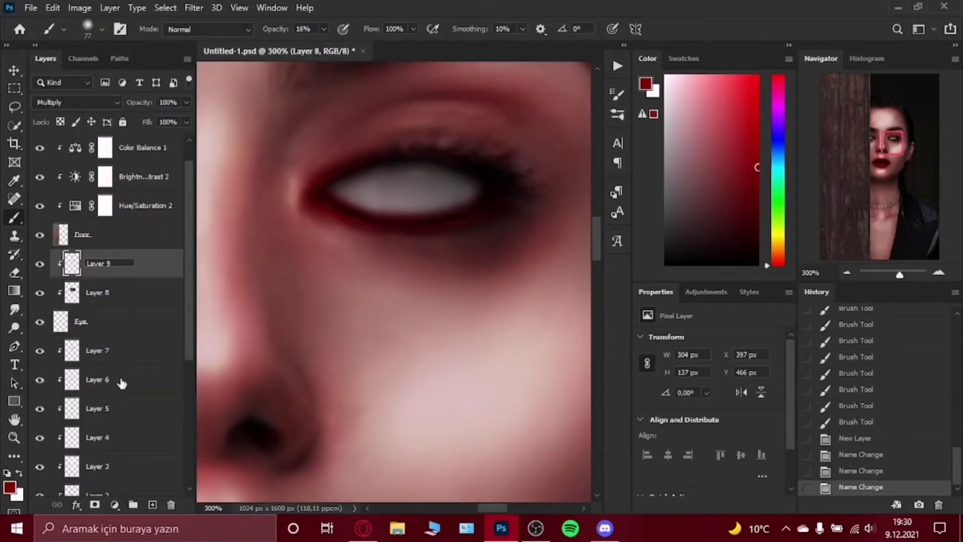
key(shift+alt+m)
key(3)
key(6)
mouse_move(426, 191)
mouse_down()
mouse_move(360, 287)
mouse_move(531, 183)
mouse_up()
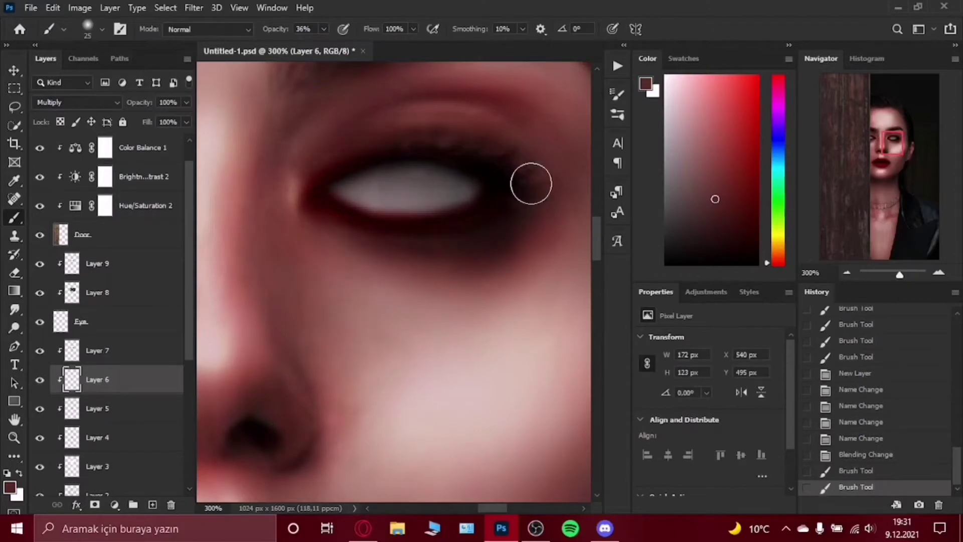
scroll(427, 210, up, 3)
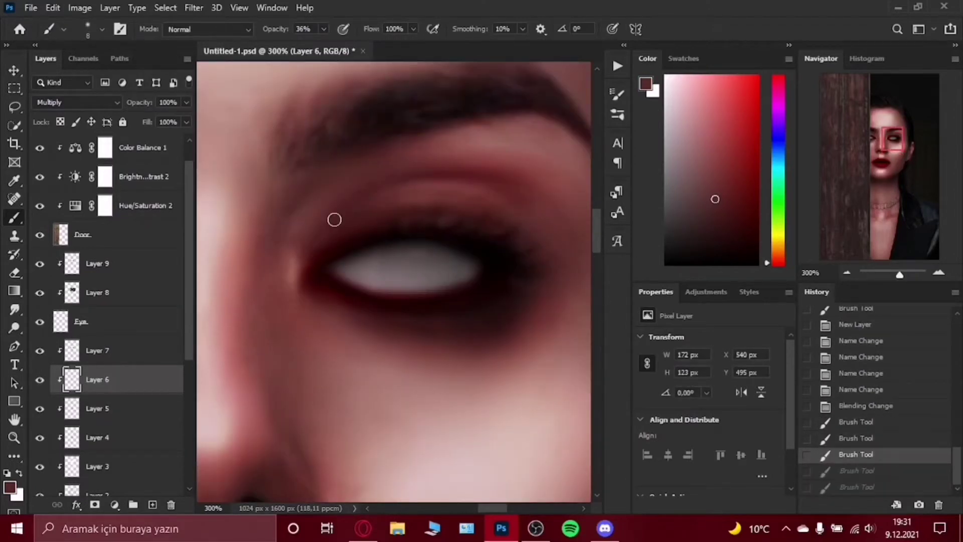
alt+right_click(248, 160)
key(ctrl+s)
Blur the painted edges, deepen the shading beside the door, and save.
click(11, 311)
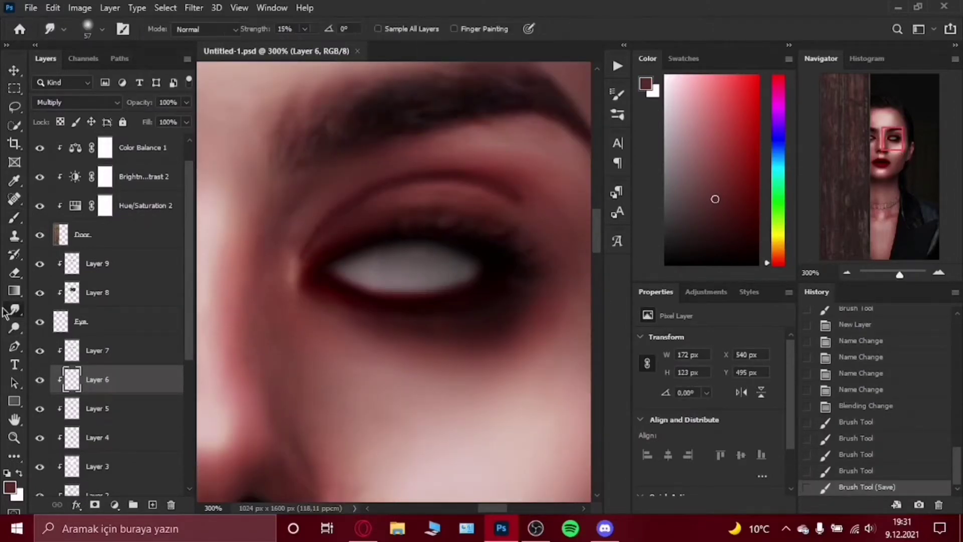
click(444, 341)
key(b)
scroll(444, 301, left, 5)
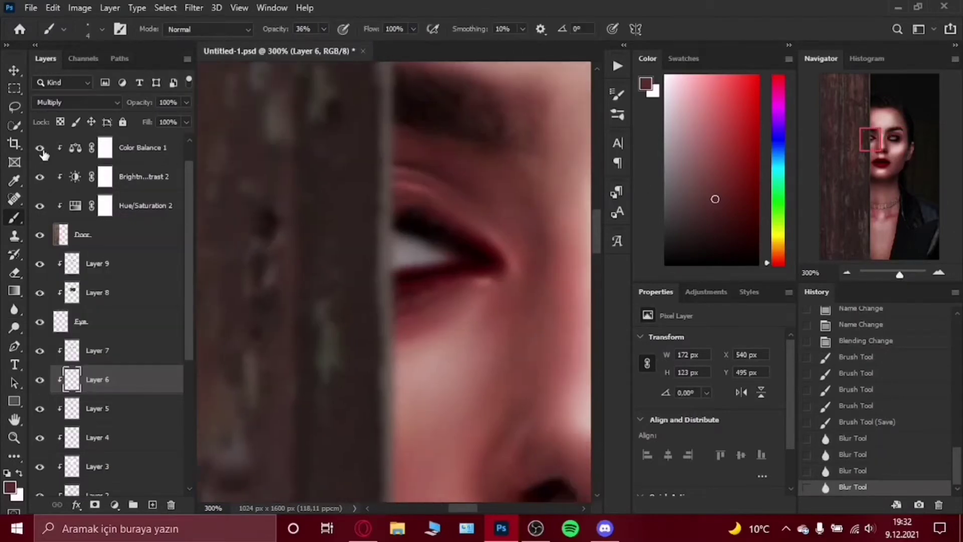
drag(460, 230, 502, 261)
drag(392, 281, 491, 326)
key(z)
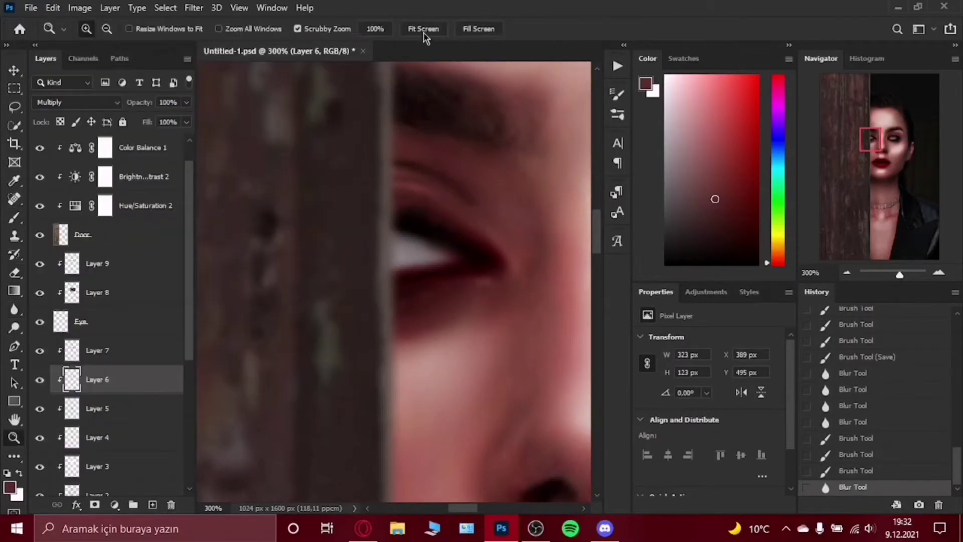
click(422, 29)
click(15, 73)
key(ctrl+s)
Paint dark red shadow along the left nose wing with an 18 px brush at 28% opacity.
click(385, 360)
key(z)
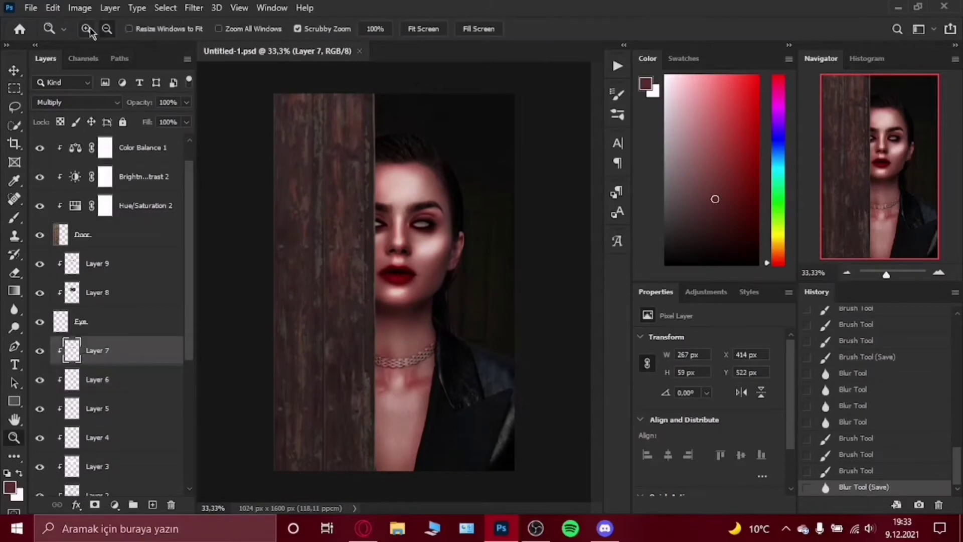
click(406, 251)
key(b)
click(756, 169)
click(96, 29)
drag(89, 75, 85, 75)
drag(316, 261, 318, 193)
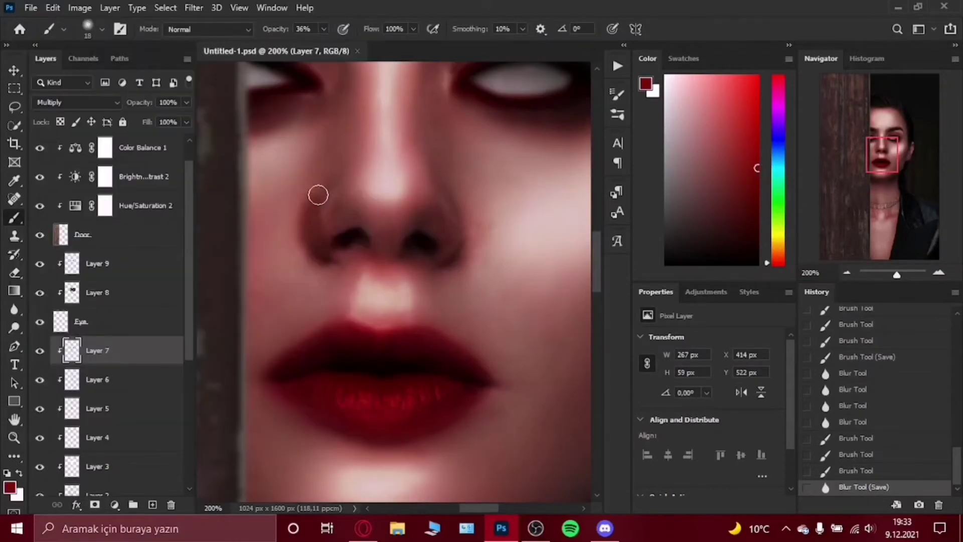
key(ctrl+z)
drag(324, 29, 319, 48)
drag(328, 259, 319, 193)
mouse_move(321, 193)
mouse_down()
mouse_move(329, 260)
mouse_move(319, 273)
mouse_up()
Soften the nose shading, erase the excess at 34% eraser opacity, and save.
scroll(547, 266, up, 1)
key(r)
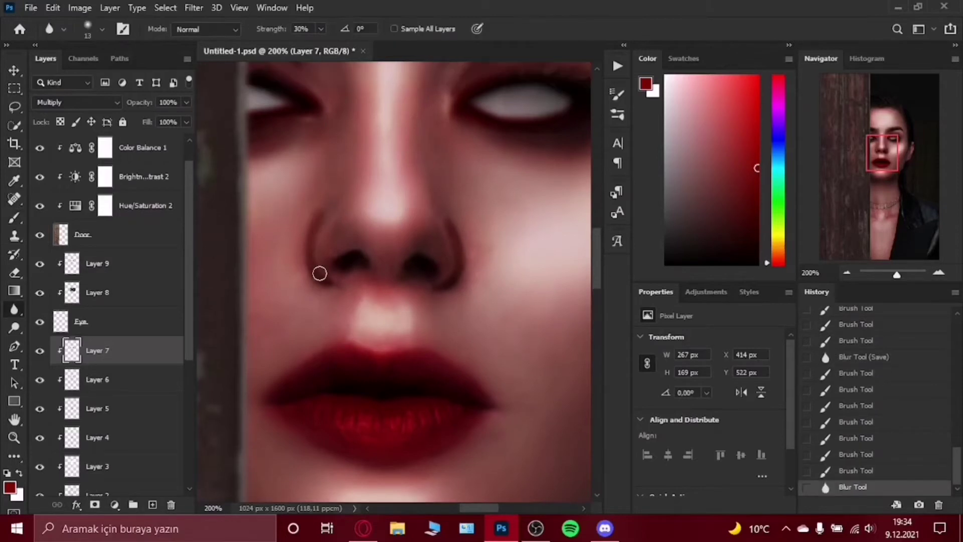
click(15, 71)
click(14, 272)
click(102, 29)
click(267, 29)
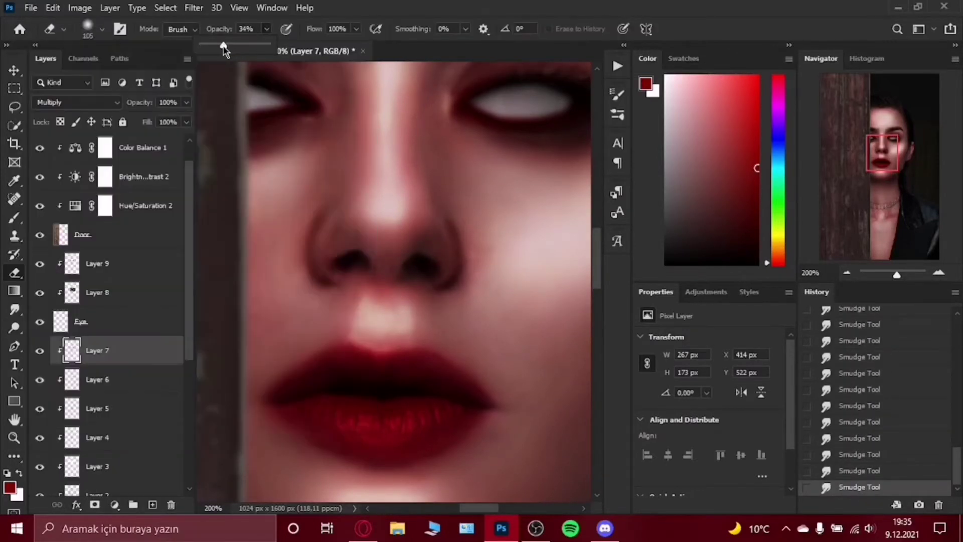
drag(223, 45, 221, 45)
drag(352, 225, 442, 326)
key(ctrl+0)
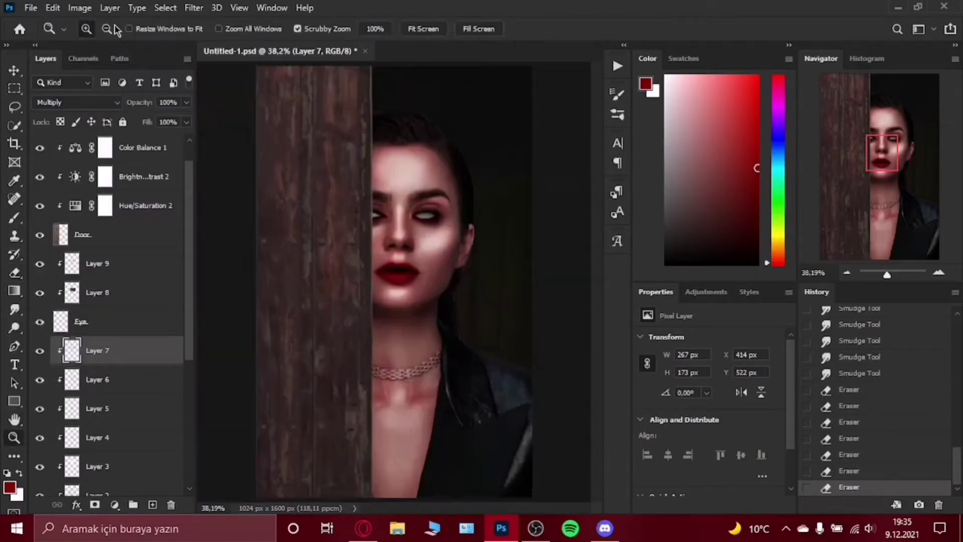
key(ctrl+s)
Select Layer 6 and paint shading with a roughly 40 px brush.
click(98, 379)
key(ctrl+1)
key(b)
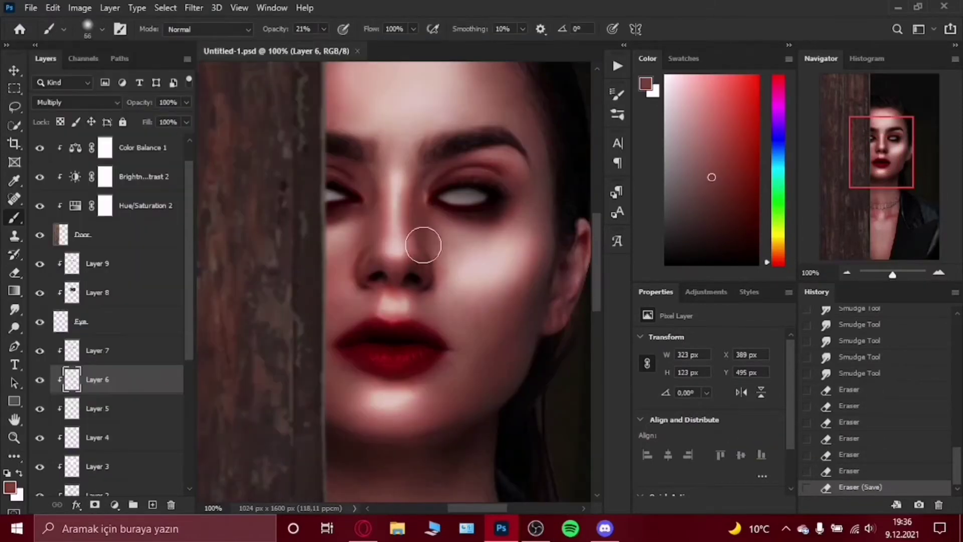
mouse_move(423, 246)
mouse_down()
mouse_move(381, 211)
mouse_move(370, 183)
mouse_up()
key(ctrl+z)
click(101, 28)
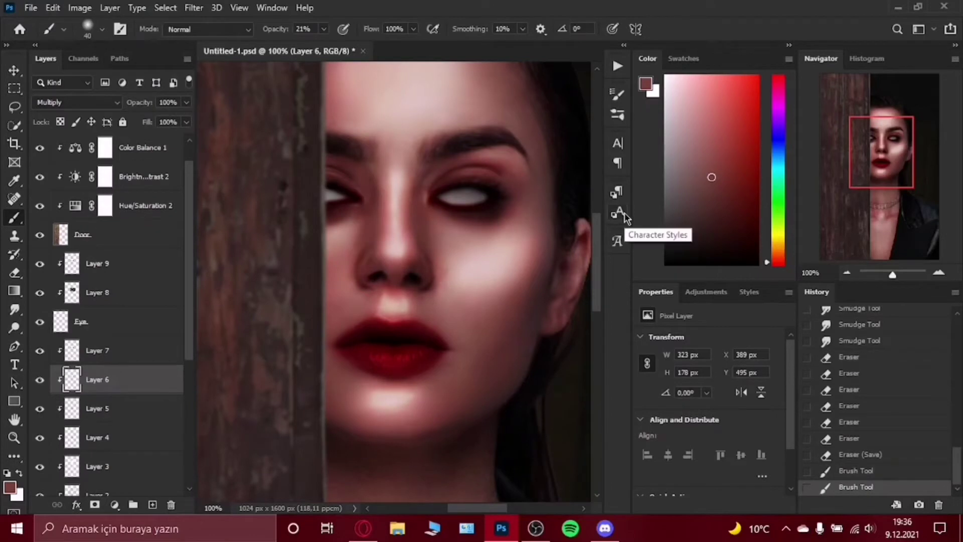
Blur the fresh face shading, then step back through the recent history.
click(15, 310)
mouse_move(332, 216)
mouse_down()
mouse_move(371, 246)
mouse_move(332, 216)
mouse_up()
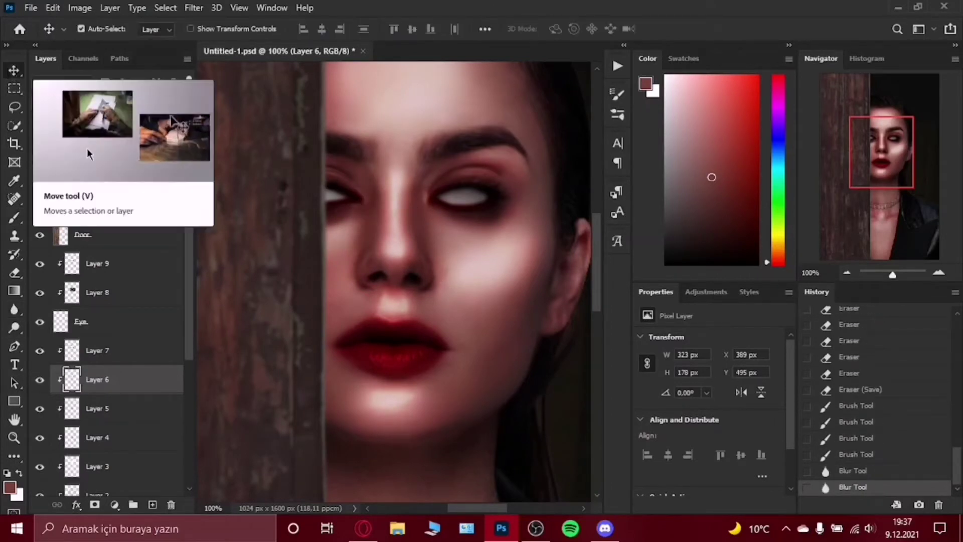
key(b)
drag(391, 286, 407, 298)
key(ctrl+alt+z)
key(ctrl+alt+z)
key(ctrl+alt+z)
click(14, 71)
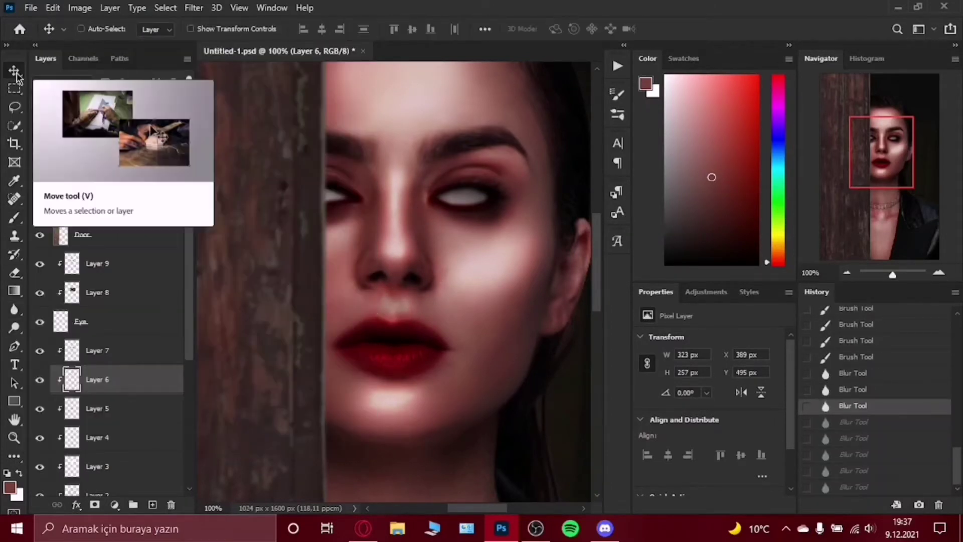
key(ctrl+alt+z)
key(ctrl+alt+z)
key(ctrl+alt+z)
key(ctrl+alt+z)
key(ctrl+alt+z)
key(ctrl+alt+z)
Darken the lips deep red, erase the chin shading, select Layer 7, and save.
click(14, 218)
alt+click(389, 355)
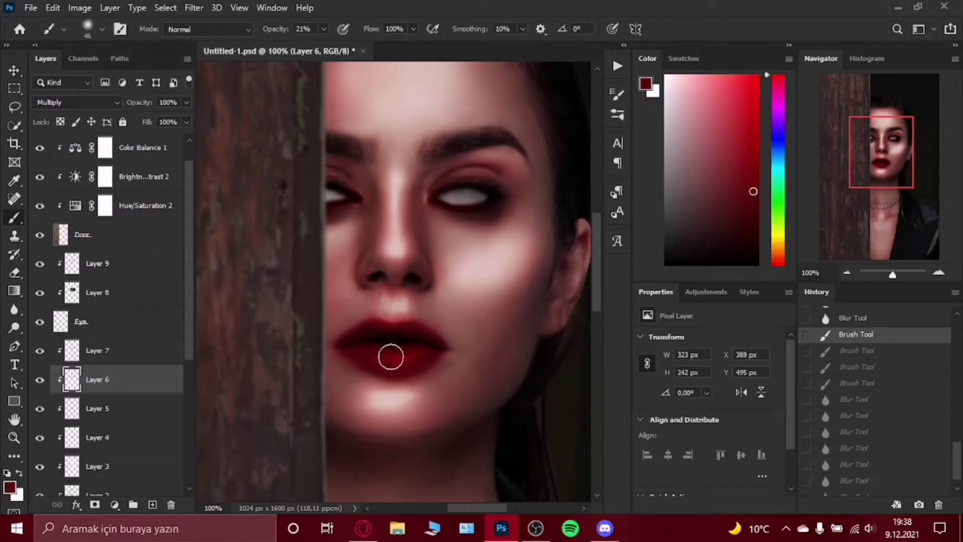
drag(371, 335, 398, 355)
key(alt+bracketleft)
key(alt+bracketleft)
key(e)
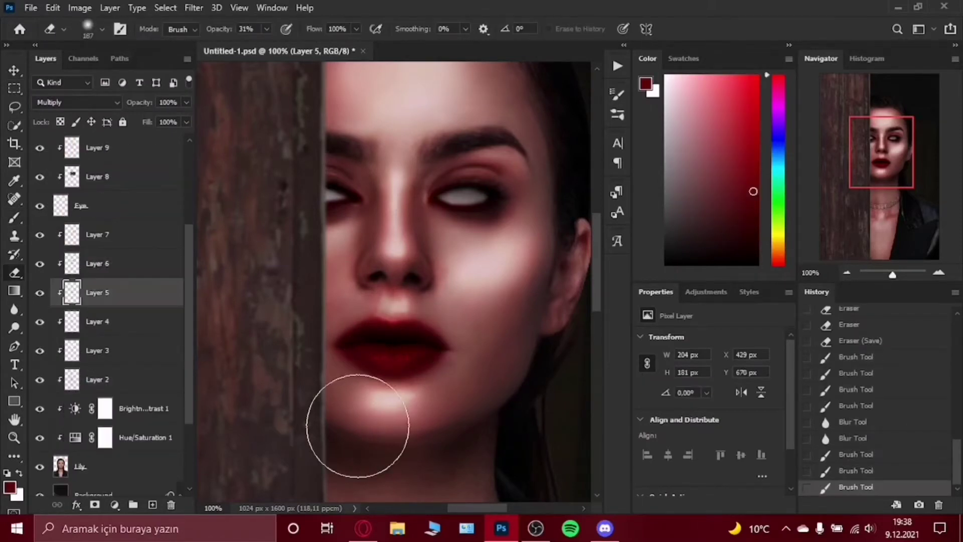
drag(344, 419, 381, 417)
drag(432, 402, 457, 408)
scroll(157, 307, up, 2)
click(157, 296)
key(ctrl+s)
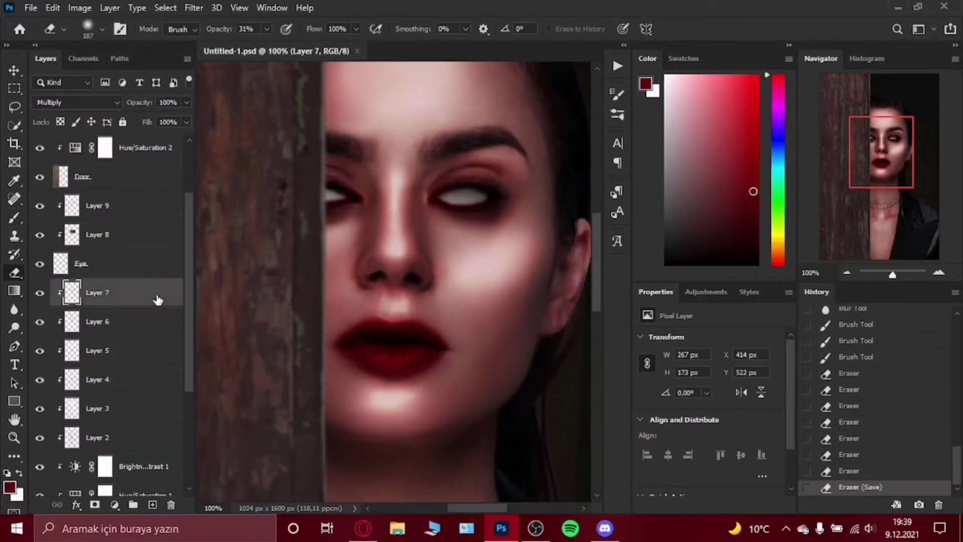
Add a new Multiply layer and pick a tear brush at 90% opacity.
key(ctrl+shift+alt+n)
key(b)
click(102, 29)
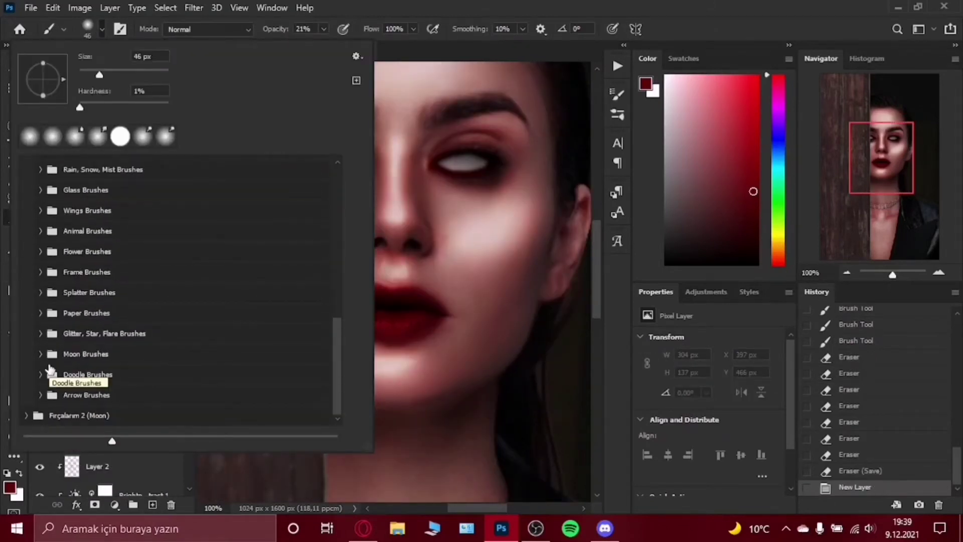
scroll(167, 299, down, 5)
text(90)
key(Return)
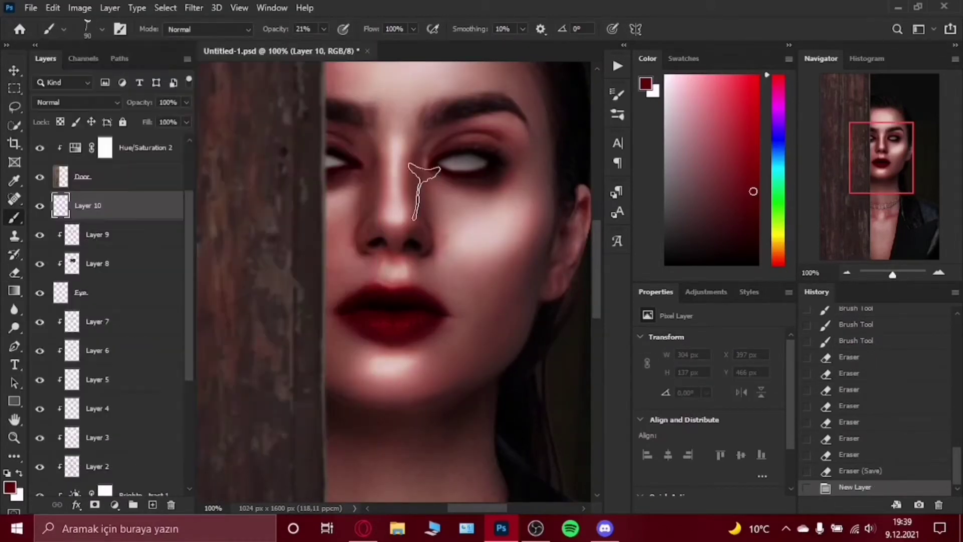
key(shift+alt+m)
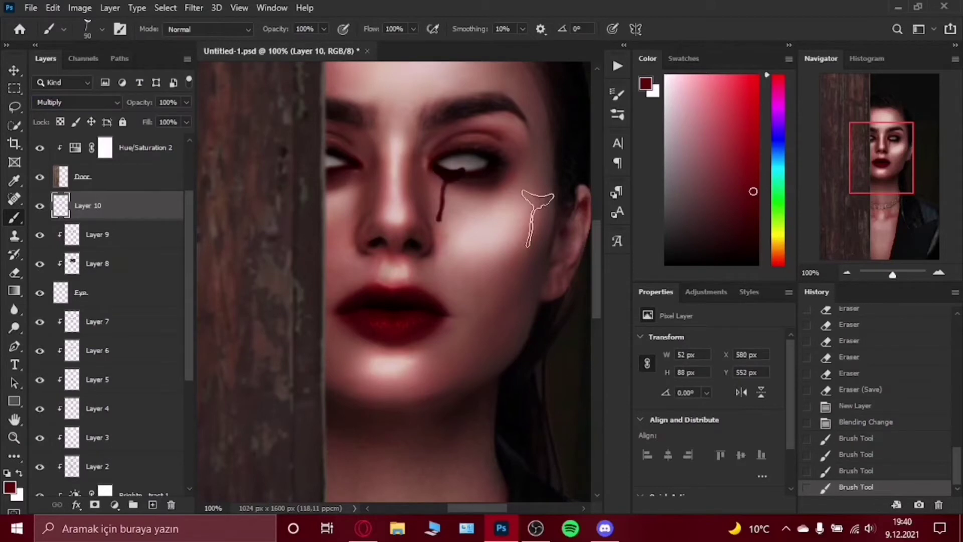
Stamp a size-150 blood tear under the eye and reshape it.
click(102, 29)
text(150)
key(Return)
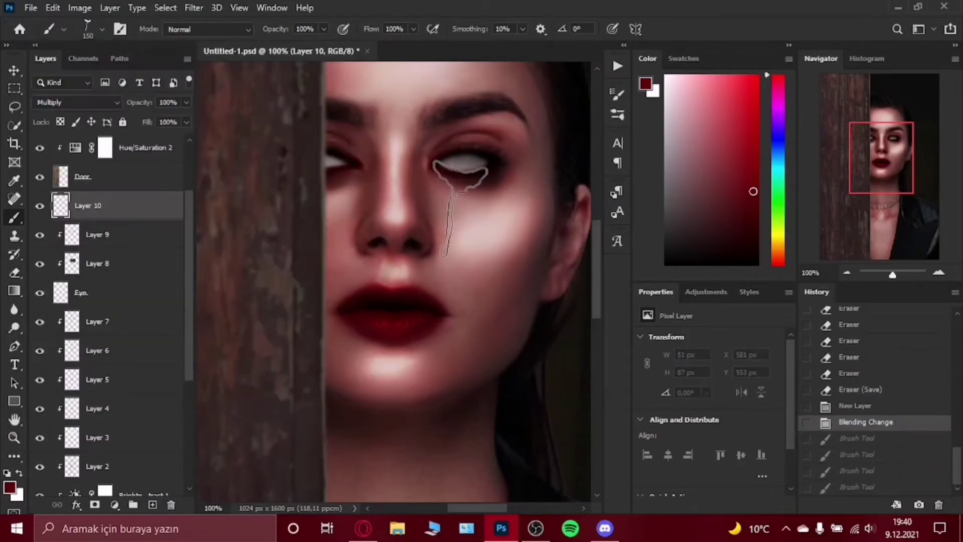
click(460, 209)
key(ctrl+t)
key(Return)
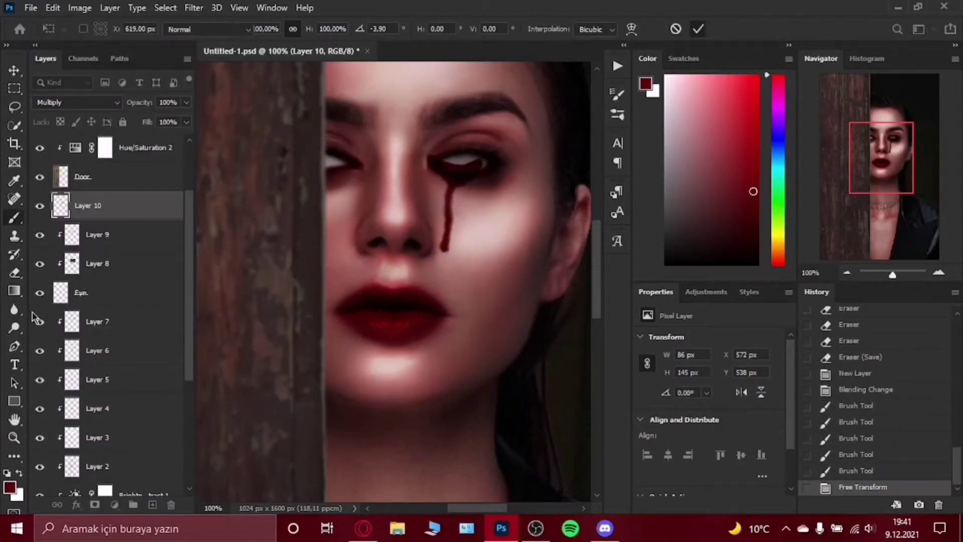
Erase the blood tear where it overlaps the white eye.
key(e)
click(436, 146)
click(449, 151)
scroll(484, 173, up, 2)
drag(381, 131, 516, 96)
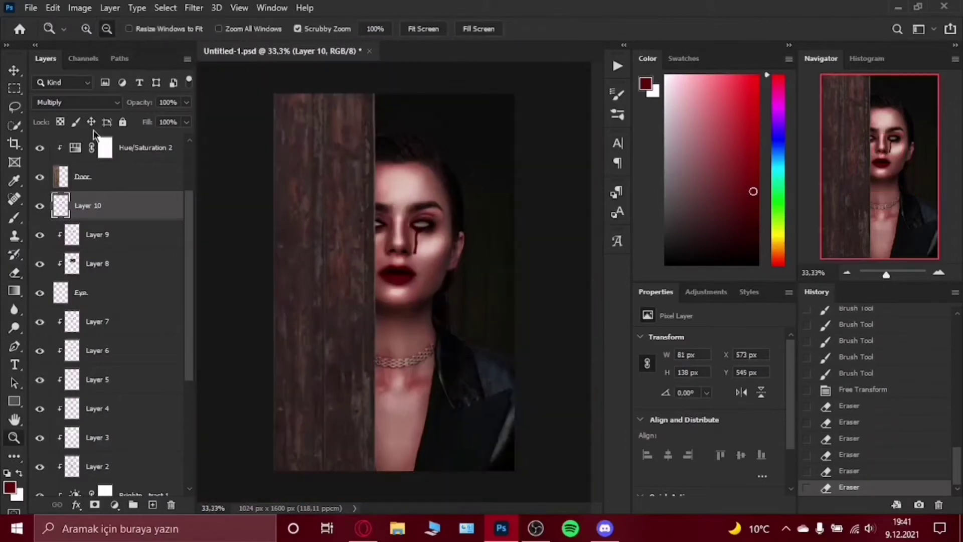
scroll(517, 96, down, 5)
Paint a second tear with another tear brush shape and deselect it.
key(b)
click(101, 28)
click(123, 372)
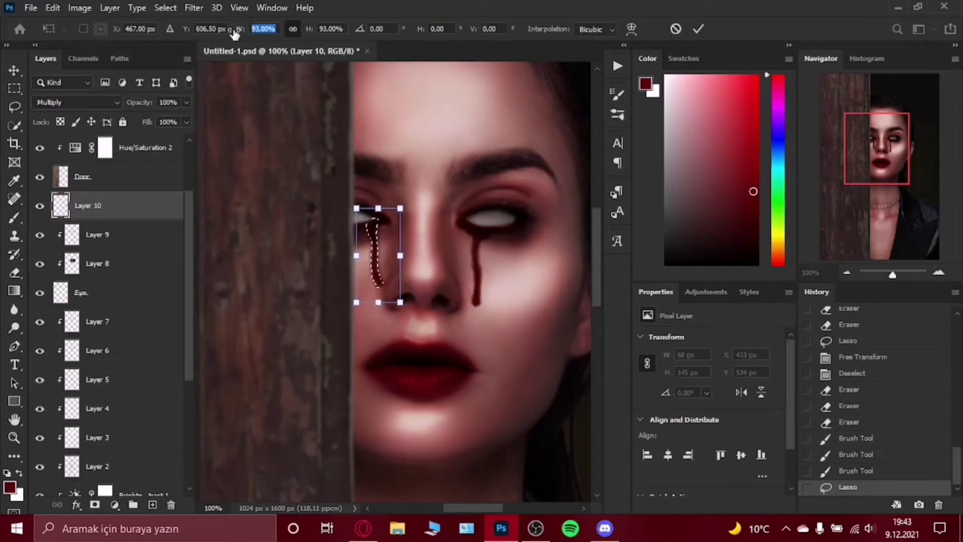
key(Return)
right_click(393, 227)
click(424, 233)
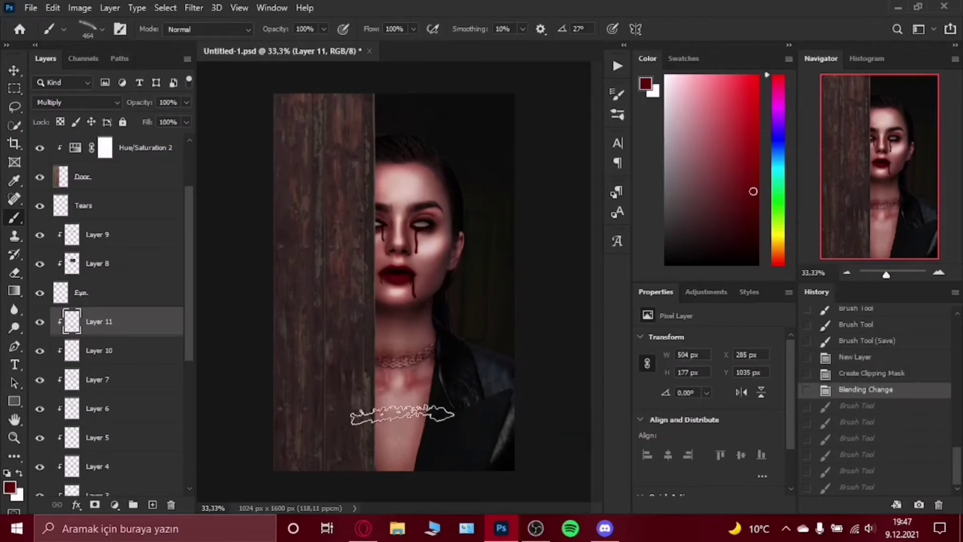
Heal the choker away from the neck with the Spot Healing Brush.
key(j)
drag(467, 296, 341, 301)
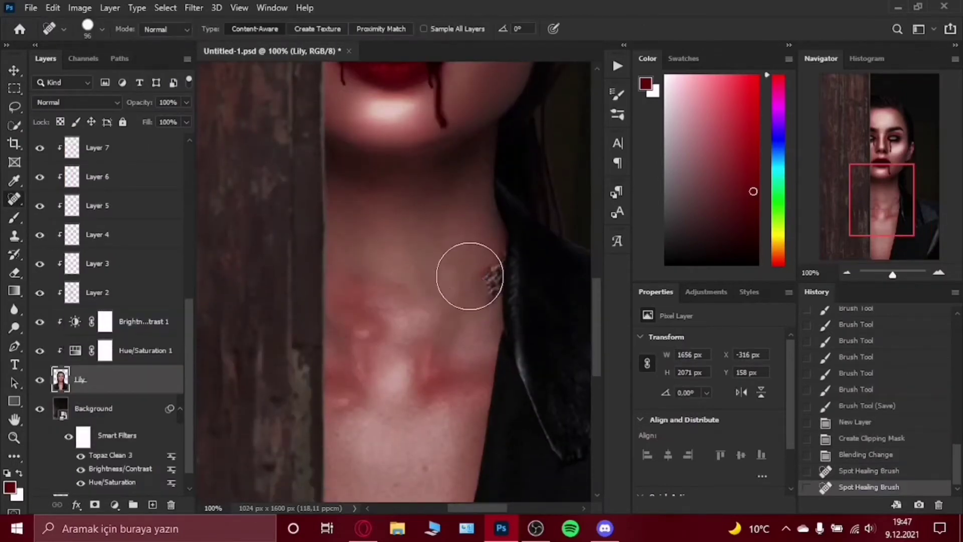
click(469, 290)
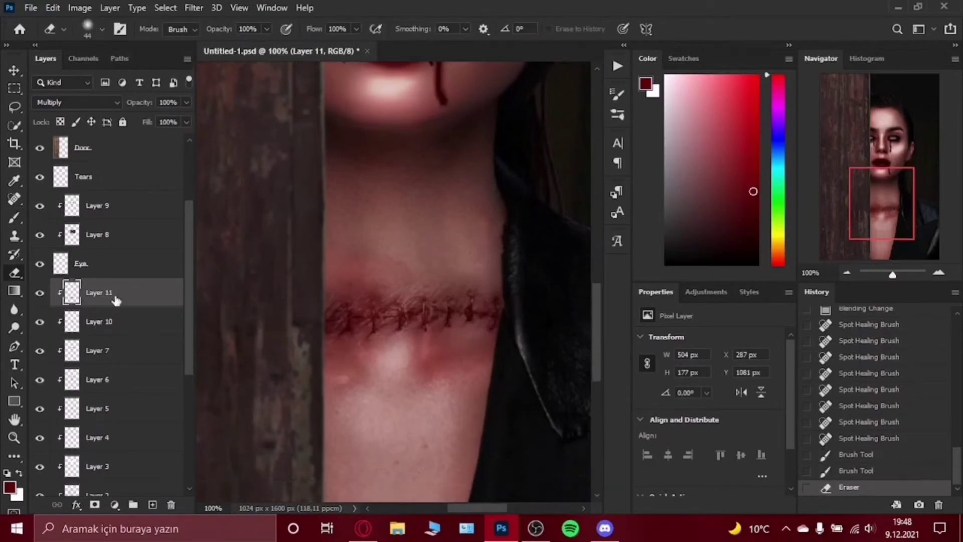
Set the scar layer to Multiply, choose a scar brush preset, and save the document.
click(56, 158)
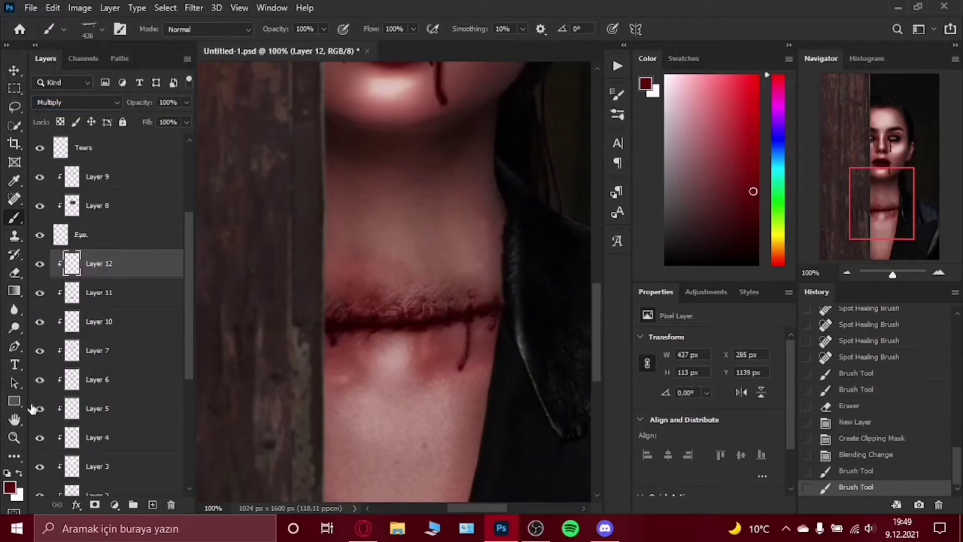
key(z)
alt+click(315, 297)
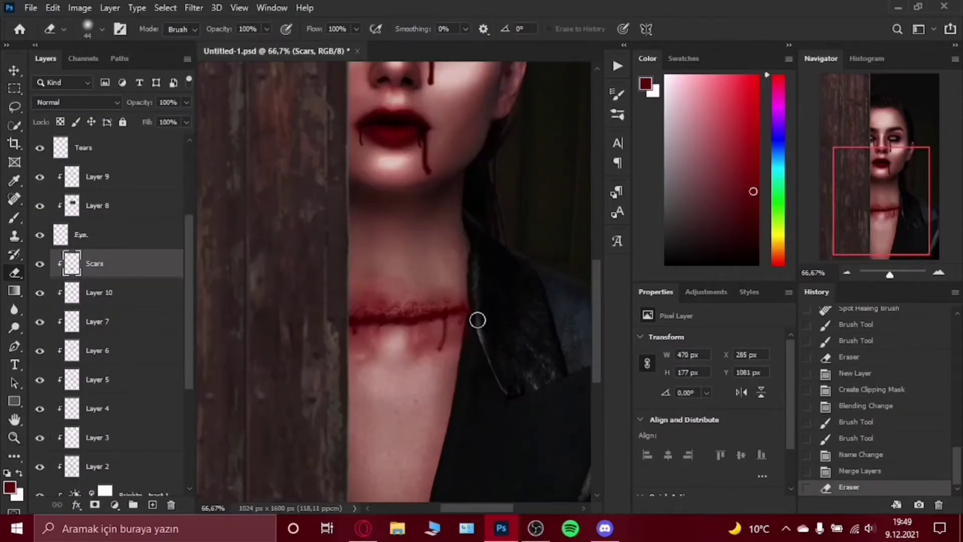
right_click(14, 217)
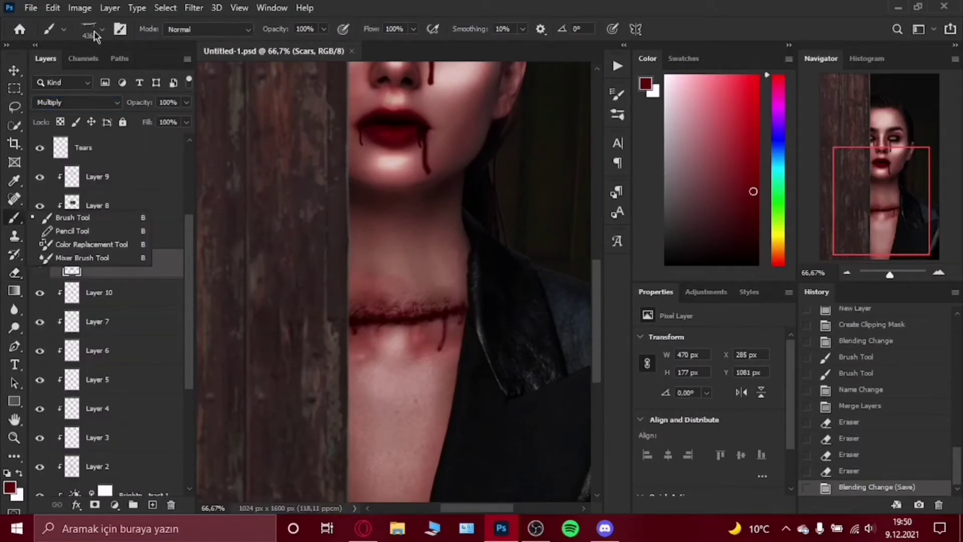
click(95, 216)
click(399, 401)
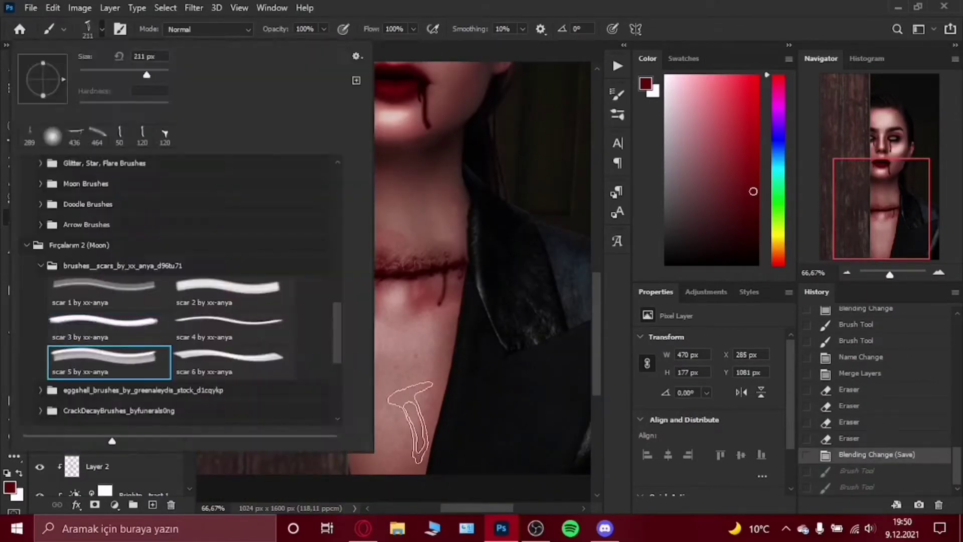
scroll(557, 409, up, 5)
key(ctrl+s)
click(15, 71)
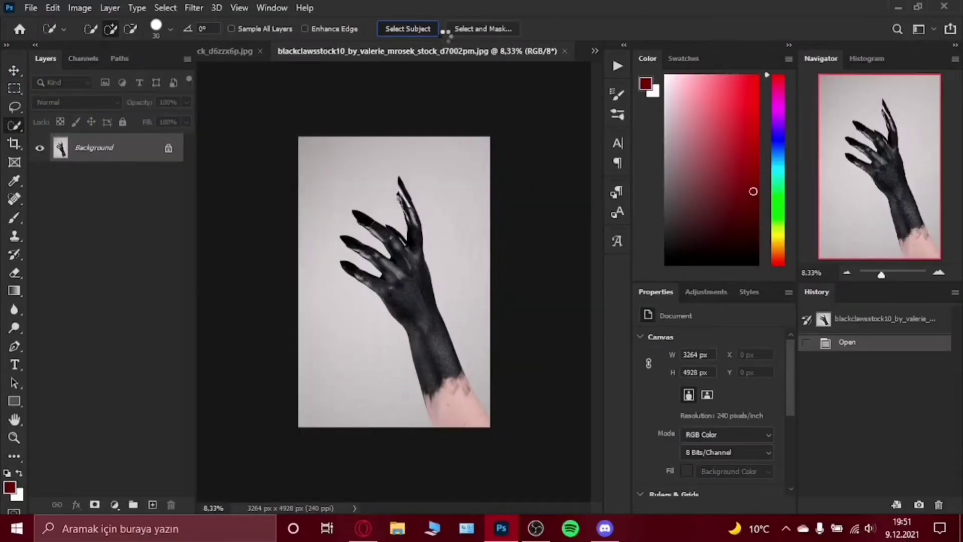
Select the clawed hand and refine its cut-out in Select and Mask.
key(alt+ctrl+r)
scroll(767, 380, down, 5)
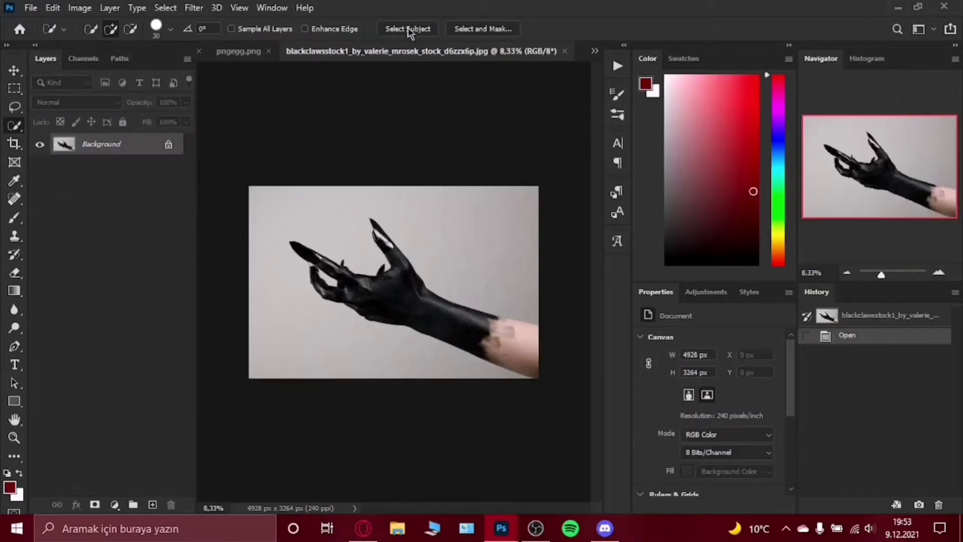
click(414, 28)
click(483, 28)
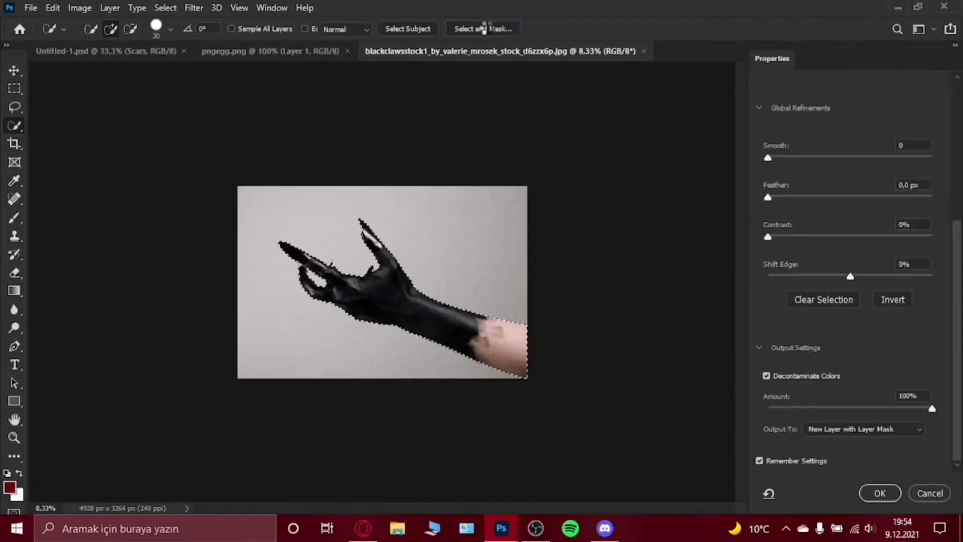
click(880, 493)
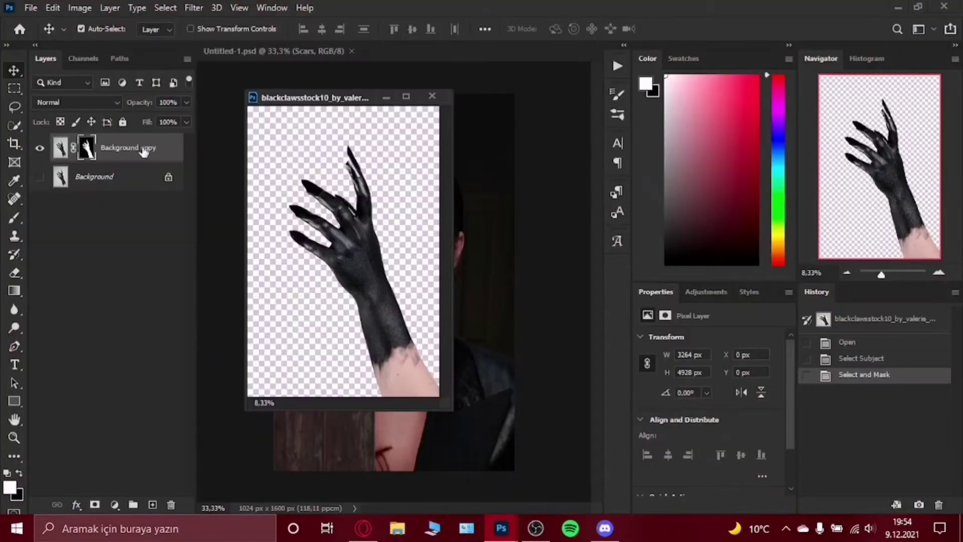
Drag the hand into the poster, scale it to about 20%, move and tilt it.
drag(126, 407, 125, 149)
key(ctrl+t)
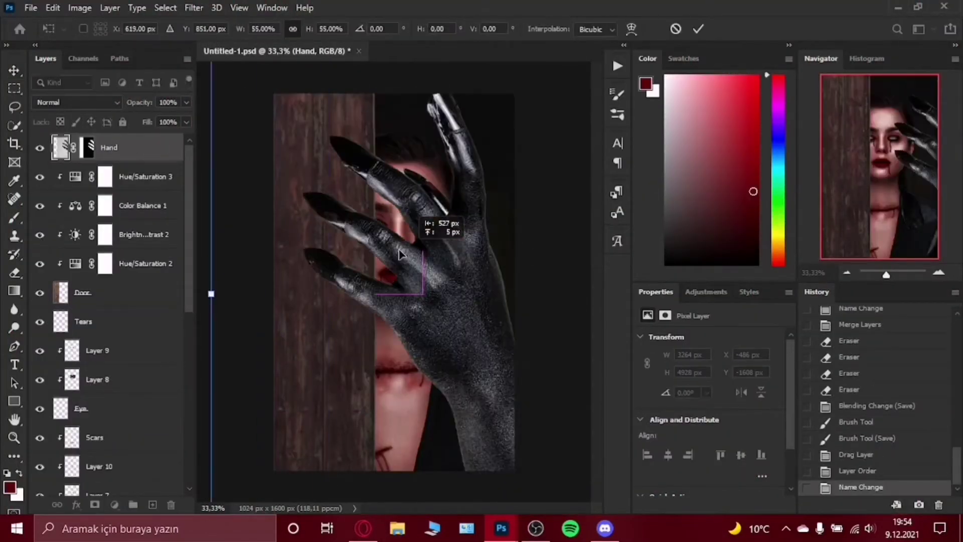
drag(398, 254, 412, 322)
drag(411, 281, 371, 381)
mouse_move(451, 301)
mouse_down()
mouse_move(390, 296)
mouse_move(308, 317)
mouse_up()
Hide the stray claw fragment by painting on the Hand layer's mask.
key(Return)
click(86, 147)
key(d)
key(b)
key(x)
click(14, 71)
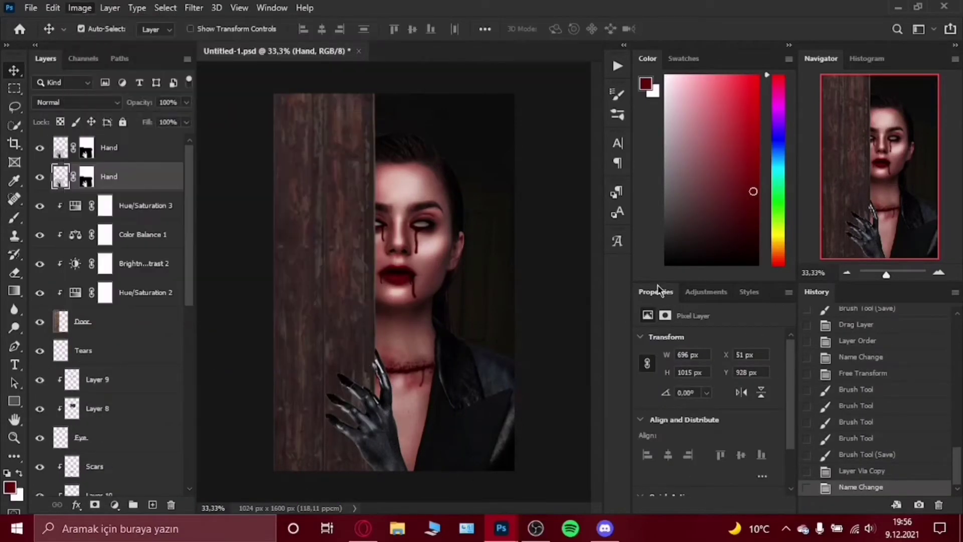
Skew the hand into a gripping angle and nudge it into place.
key(ctrl+t)
right_click(399, 404)
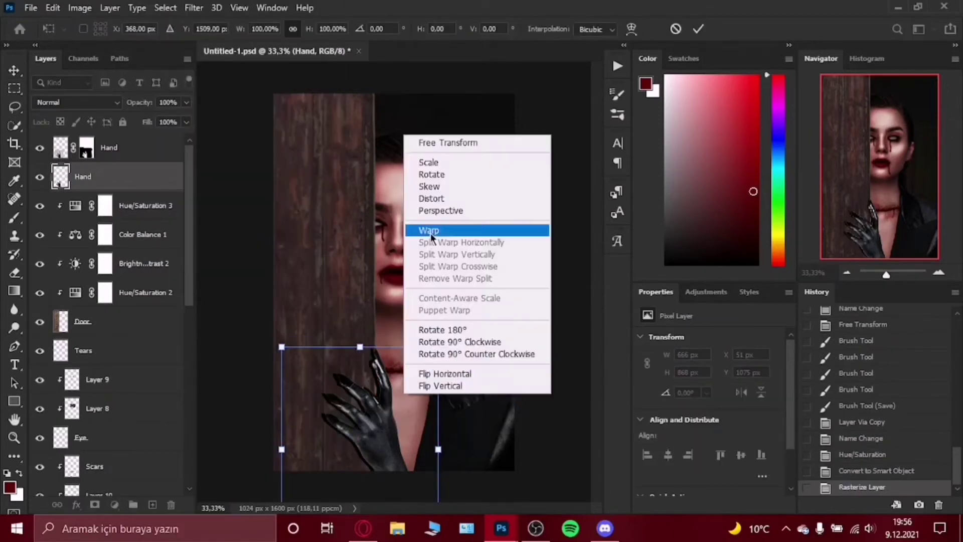
key(Escape)
key(Return)
key(ctrl+minus)
key(ctrl+t)
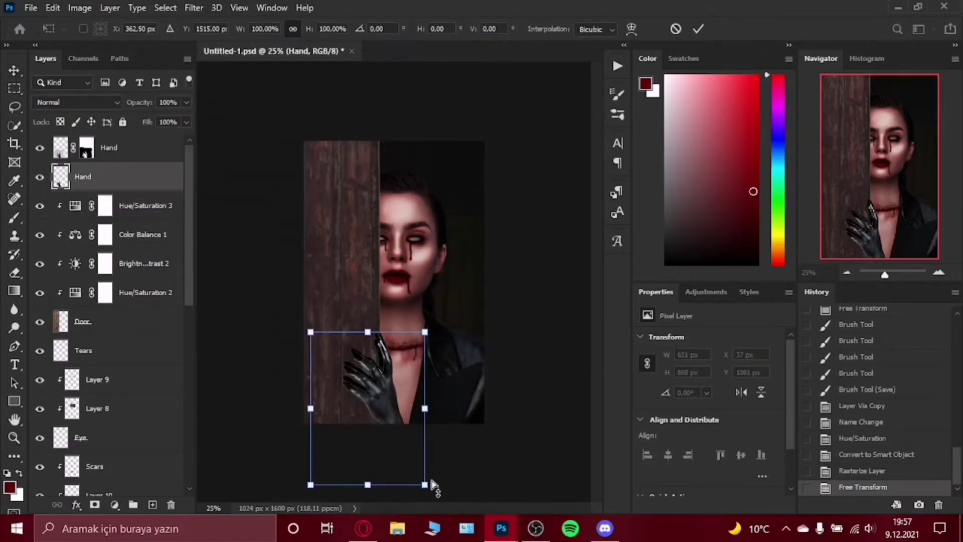
key(Return)
key(Left)
Set the hand layer to 55% opacity and reposition a lassoed finger.
drag(151, 123, 156, 123)
key(z)
click(401, 411)
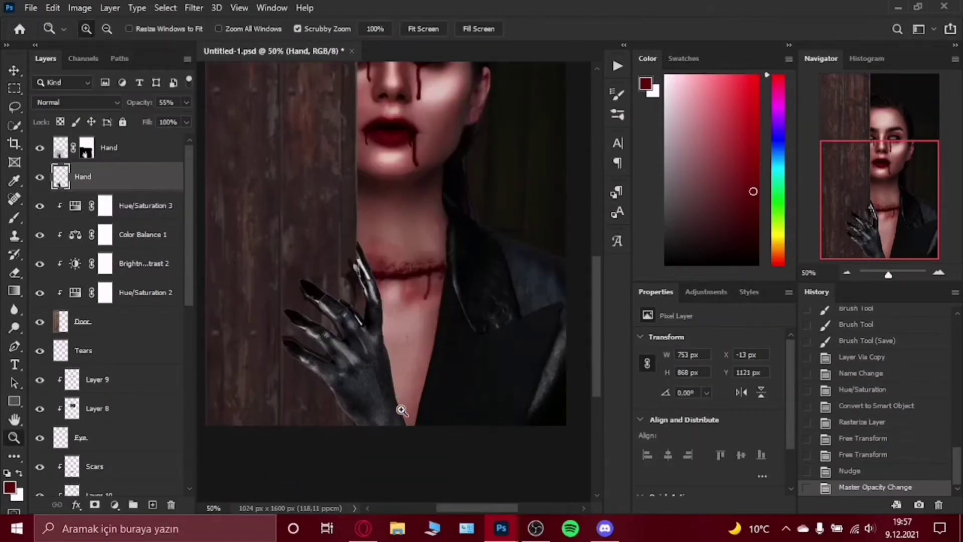
key(ctrl+t)
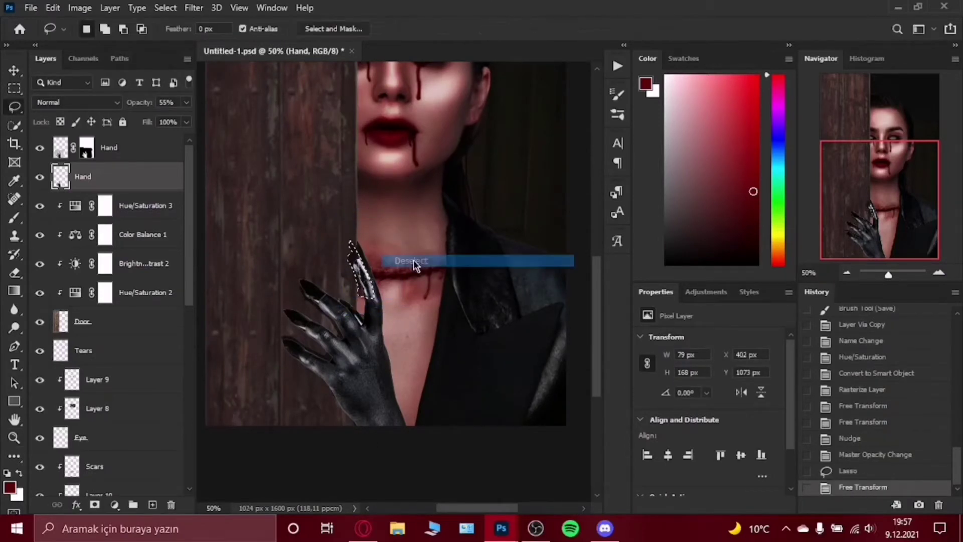
key(Return)
key(ctrl+d)
Copy a finger to its own layer and transform it into place.
key(e)
key(ctrl+j)
key(ctrl+t)
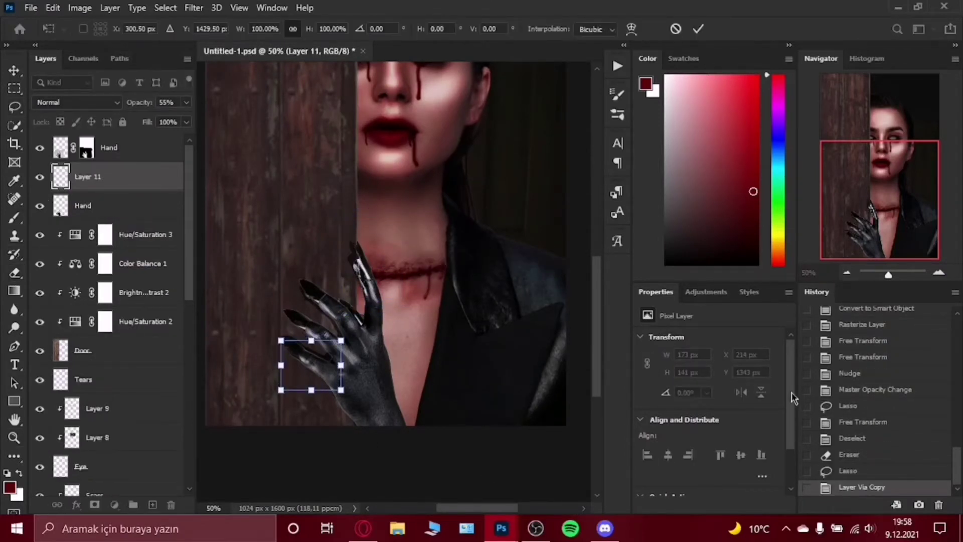
key(Return)
key(alt+bracketleft)
key(e)
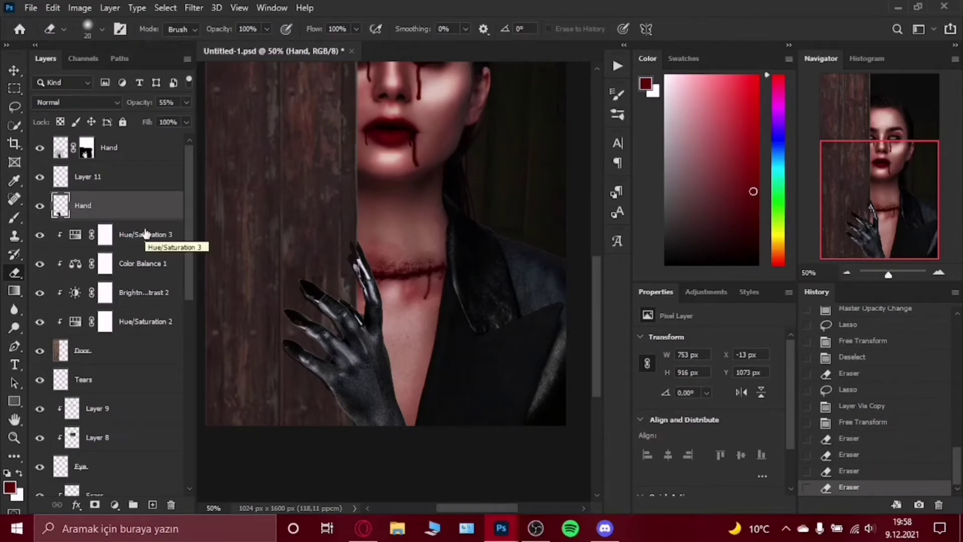
Merge the Hand layer into Layer 11, then duplicate and transform the copy.
ctrl+click(115, 181)
key(ctrl+e)
key(ctrl+j)
key(ctrl+t)
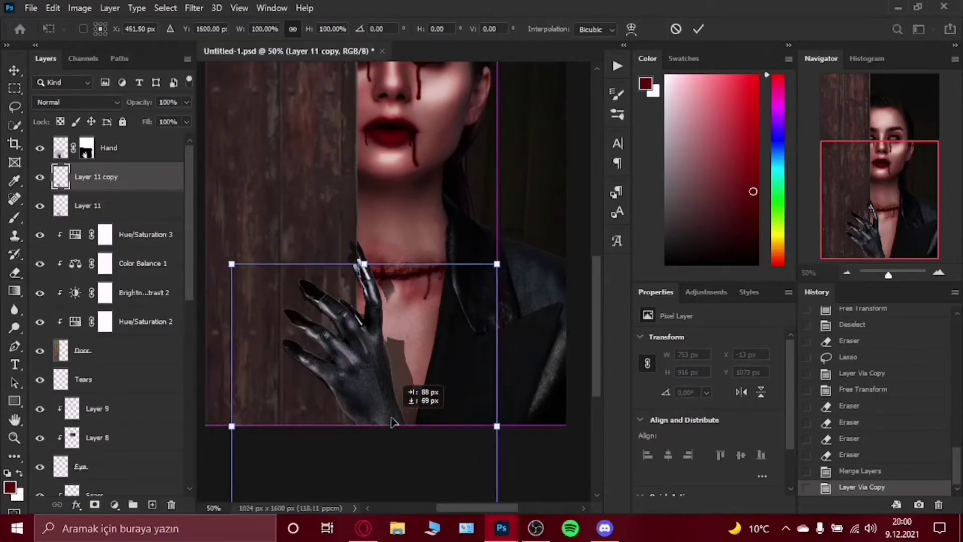
key(Return)
Zoom in on the fingers and start another transform of the hand layer.
right_click(440, 259)
key(Escape)
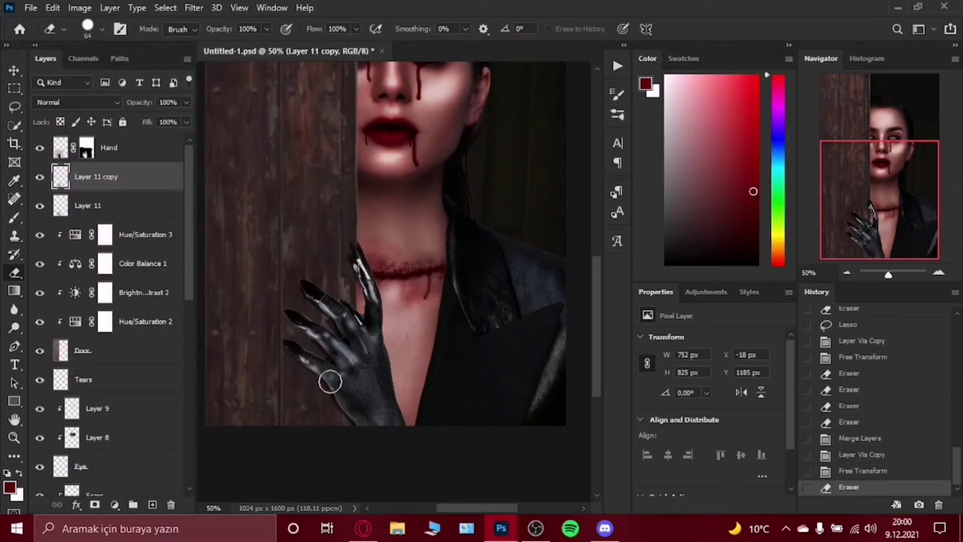
ctrl+click(308, 380)
key(ctrl+t)
right_click(325, 83)
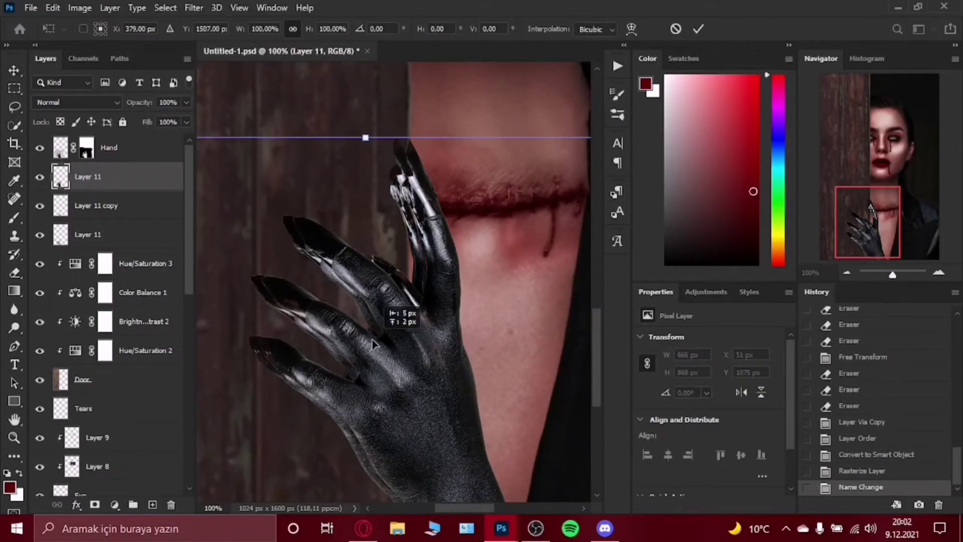
Paint dark shading over the fingers on a layer set to 75% opacity.
drag(186, 102, 139, 122)
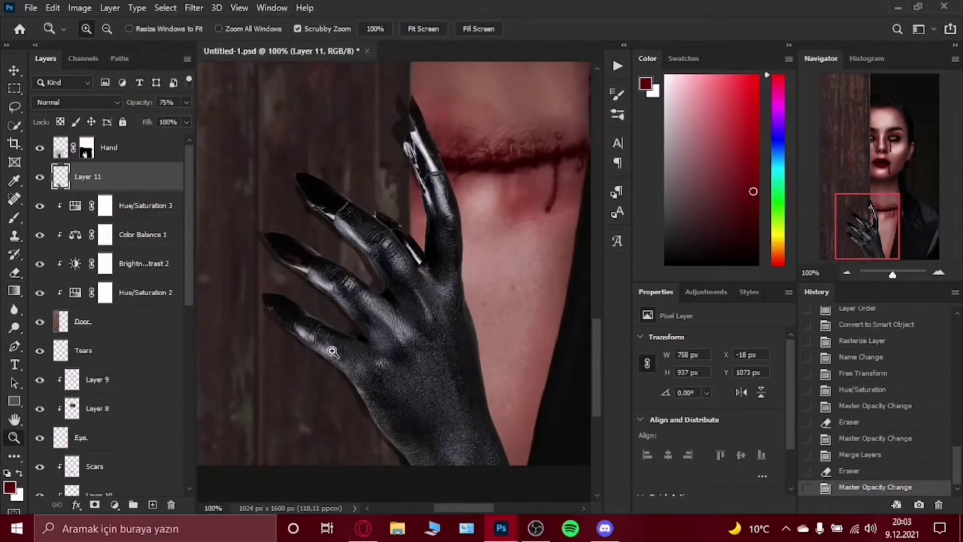
drag(393, 228, 412, 245)
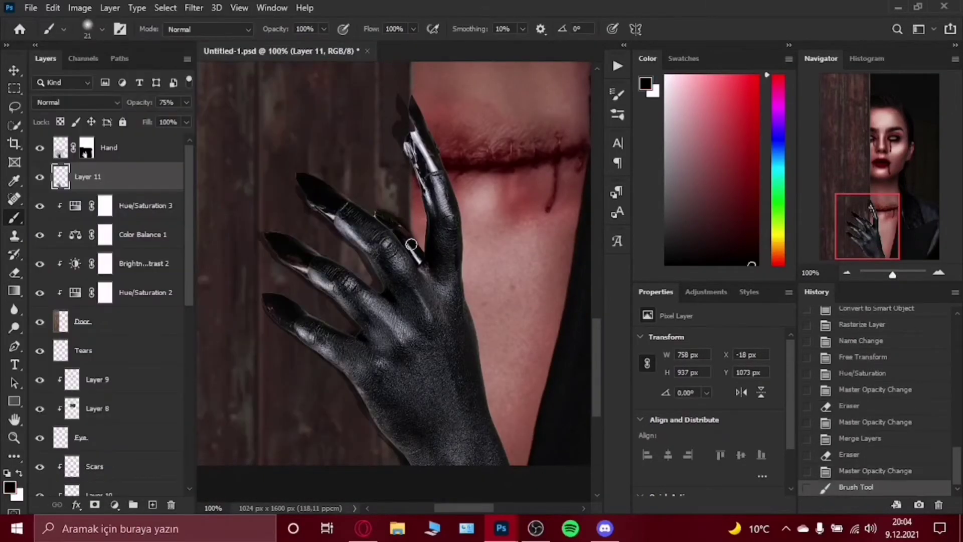
drag(382, 325, 314, 188)
click(415, 98)
drag(377, 432, 424, 483)
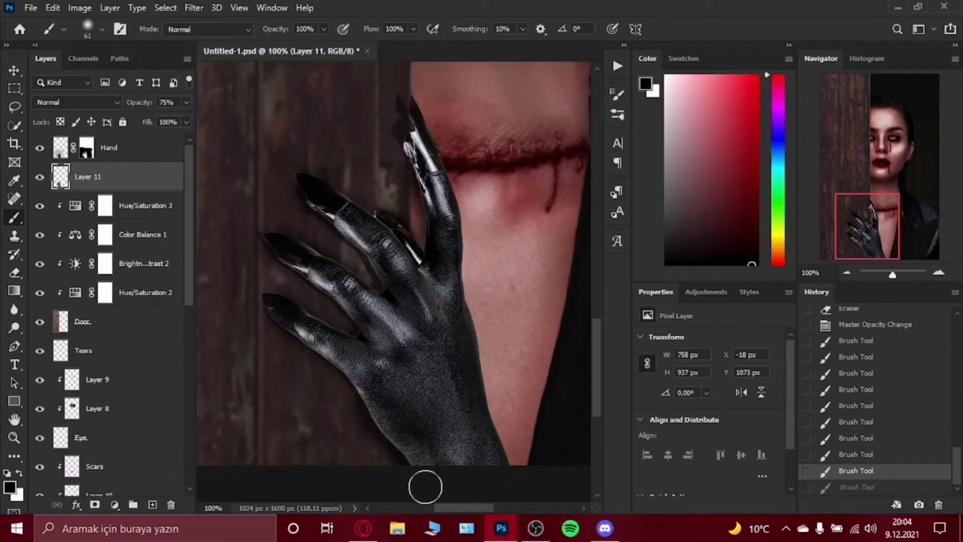
click(186, 102)
key(ctrl+0)
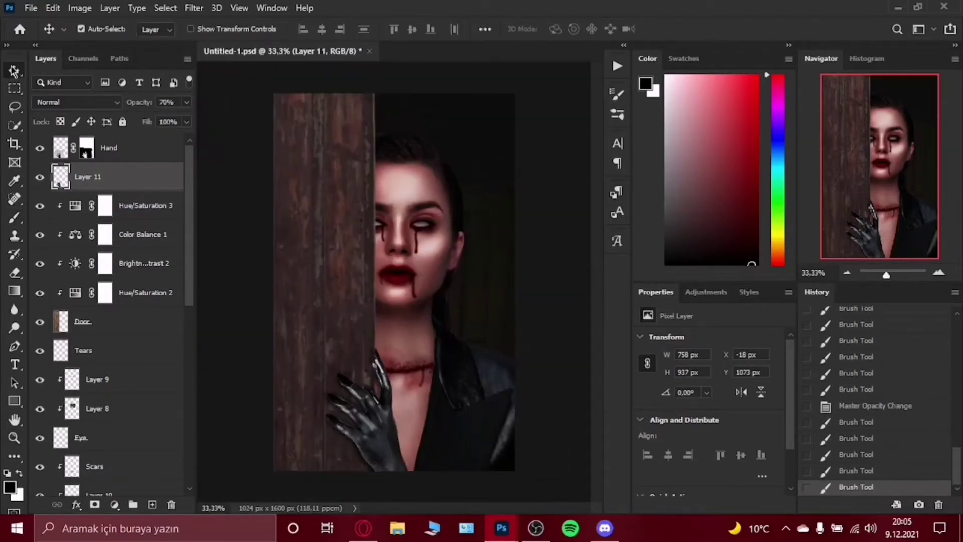
Darken and desaturate the Hand layer with Hue/Saturation and Brightness/Contrast.
click(109, 147)
key(ctrl+u)
double_click(798, 243)
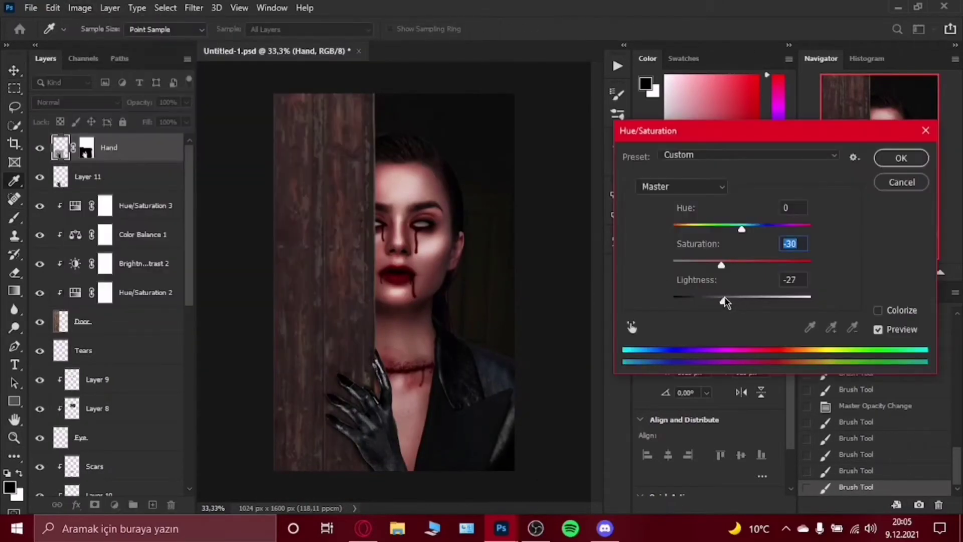
click(891, 159)
click(79, 8)
click(250, 43)
Smooth the hand with the Topaz Labs Topaz Clean filter.
click(792, 142)
click(194, 7)
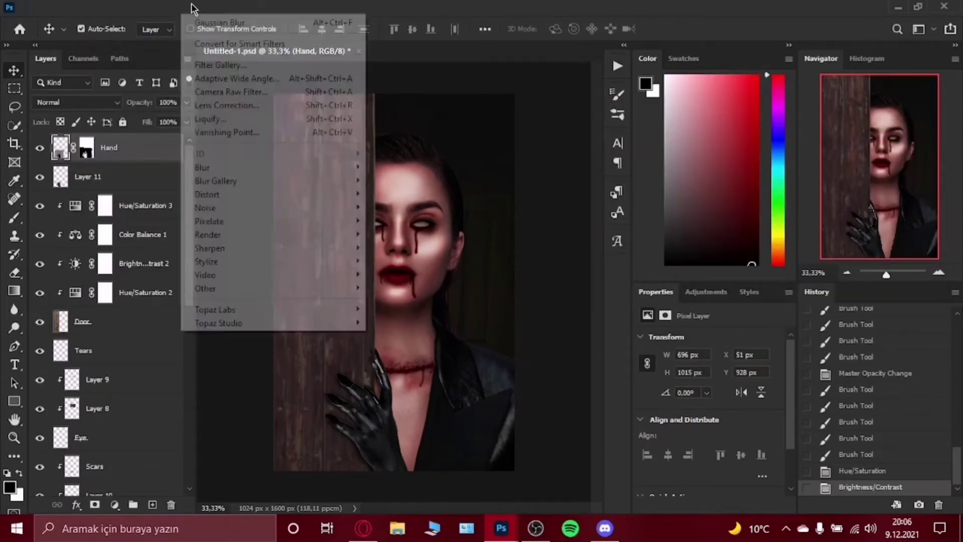
click(259, 256)
click(916, 522)
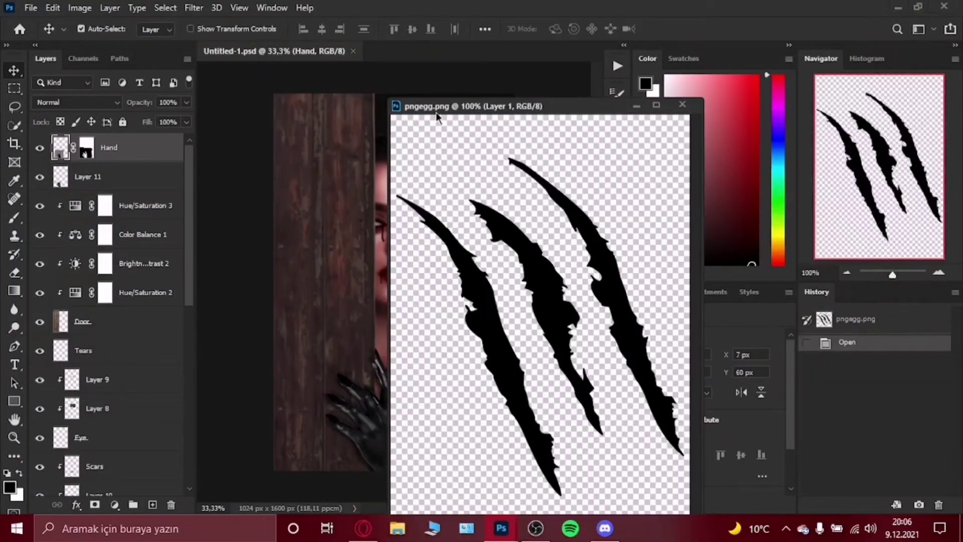
Set the claw scratches to Overlay and resize them onto the door.
click(683, 104)
click(75, 102)
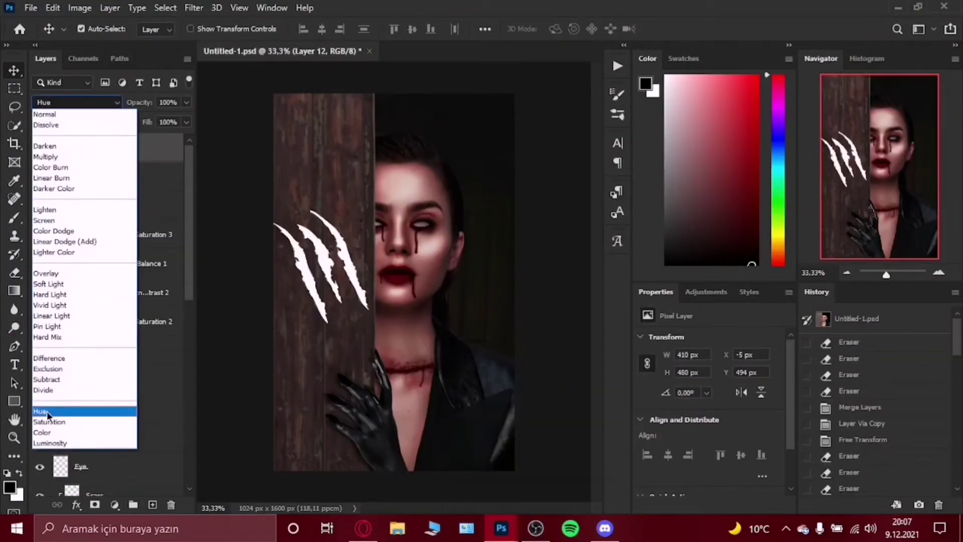
click(48, 277)
key(ctrl+t)
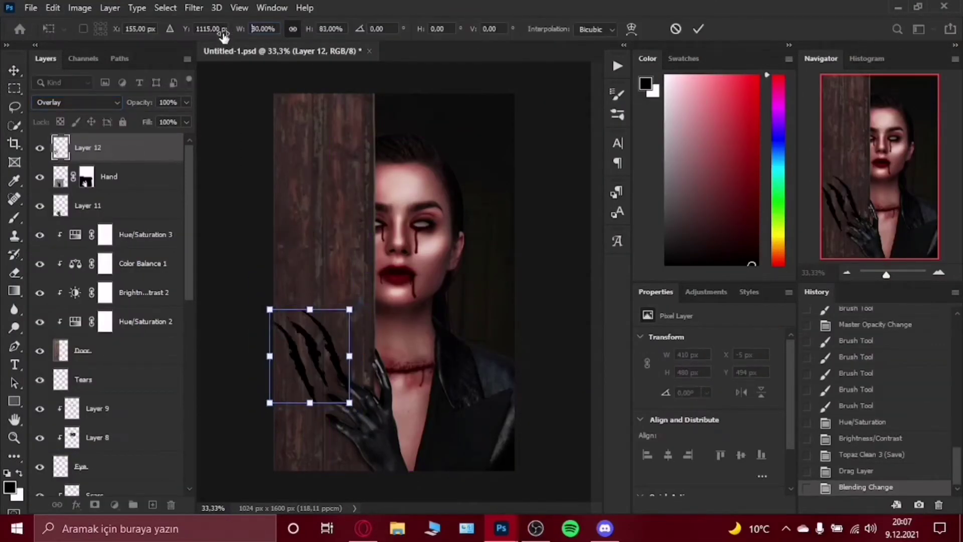
click(697, 28)
key(z)
click(302, 383)
Paint a brown tone on a clipped layer over the scratches and merge it down.
click(80, 8)
click(241, 106)
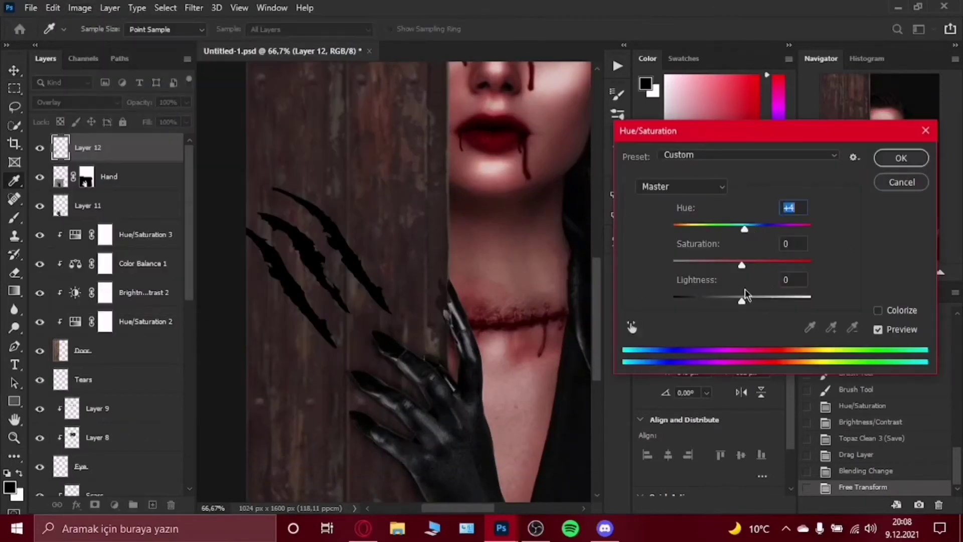
key(Escape)
key(b)
click(152, 504)
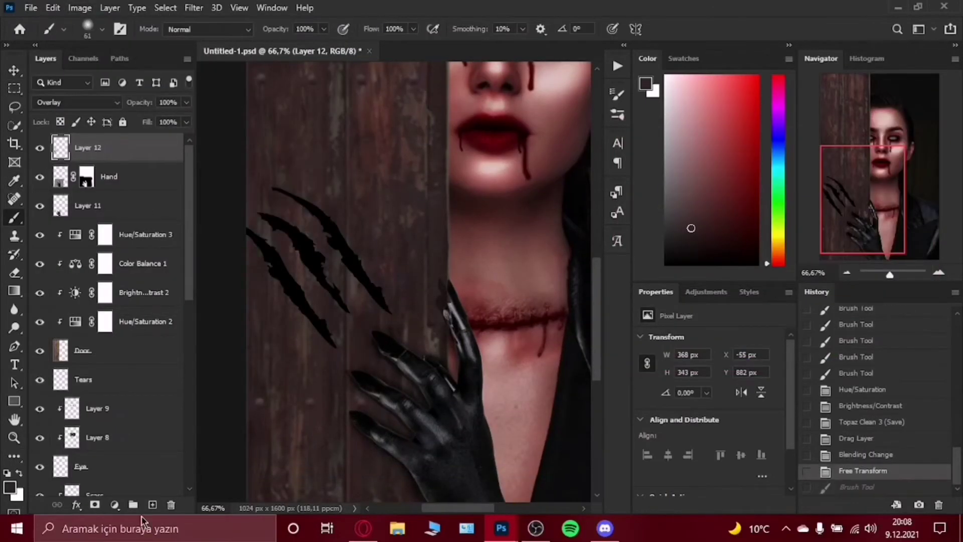
key(ctrl+alt+g)
mouse_move(301, 241)
mouse_down()
mouse_move(337, 287)
mouse_move(281, 188)
mouse_up()
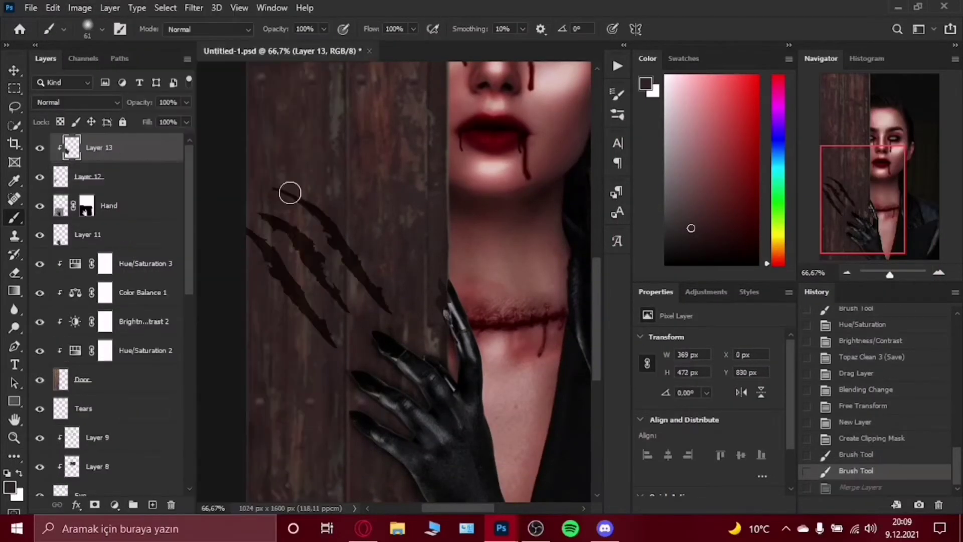
key(ctrl+e)
Undo the brown tone and delete the test Layer 13.
click(76, 102)
key(Escape)
key(v)
key(ctrl+z)
key(ctrl+z)
key(Delete)
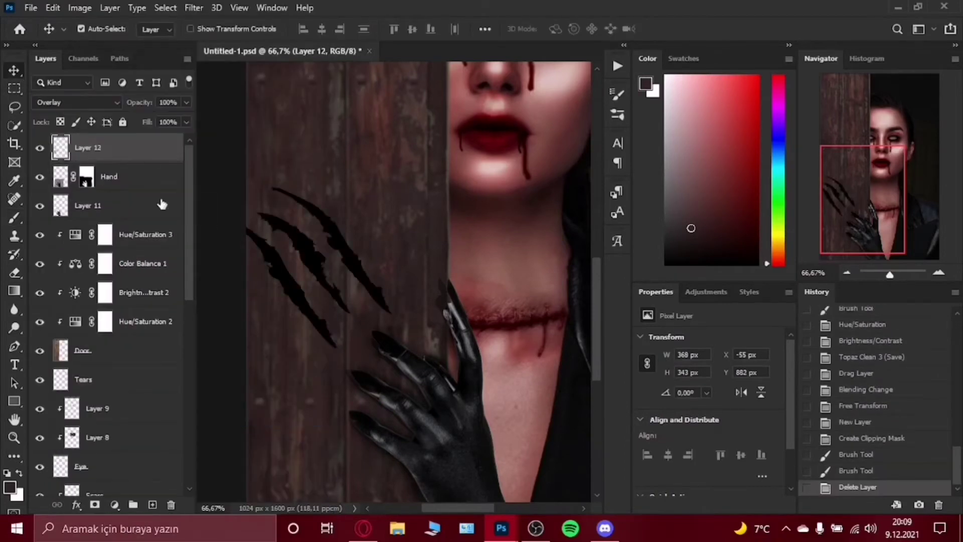
Give Layer 12 Bevel & Emboss with Contour and a #352725 Stroke.
double_click(143, 154)
click(436, 329)
click(431, 127)
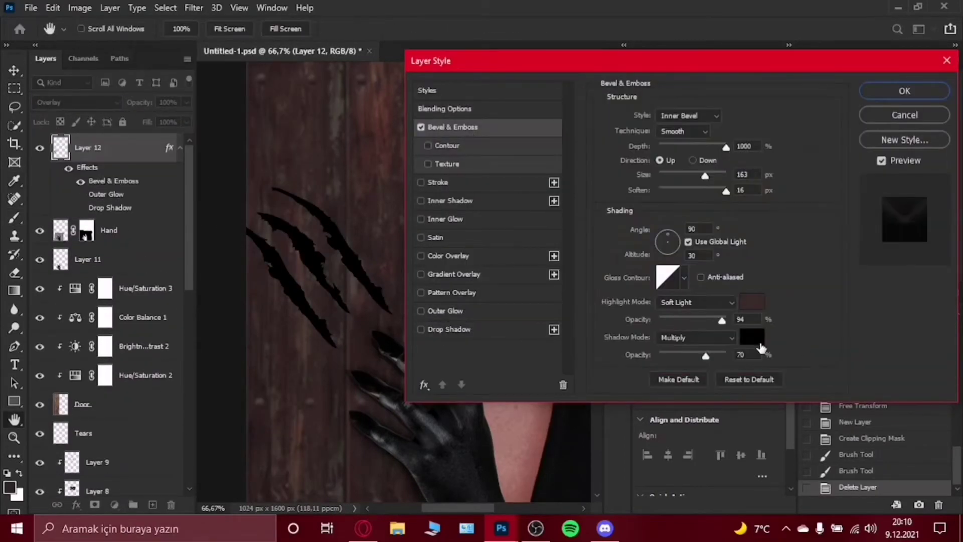
click(428, 145)
click(437, 182)
click(635, 218)
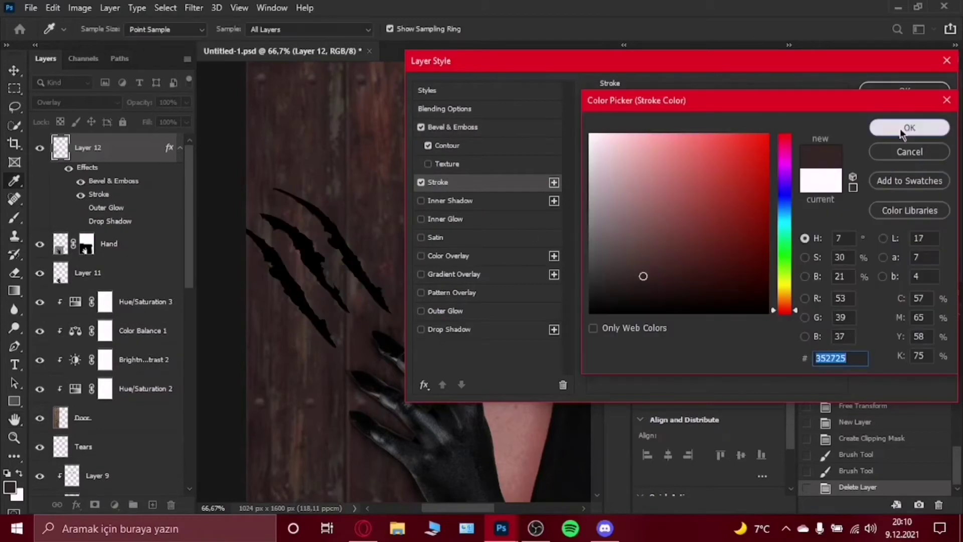
click(881, 129)
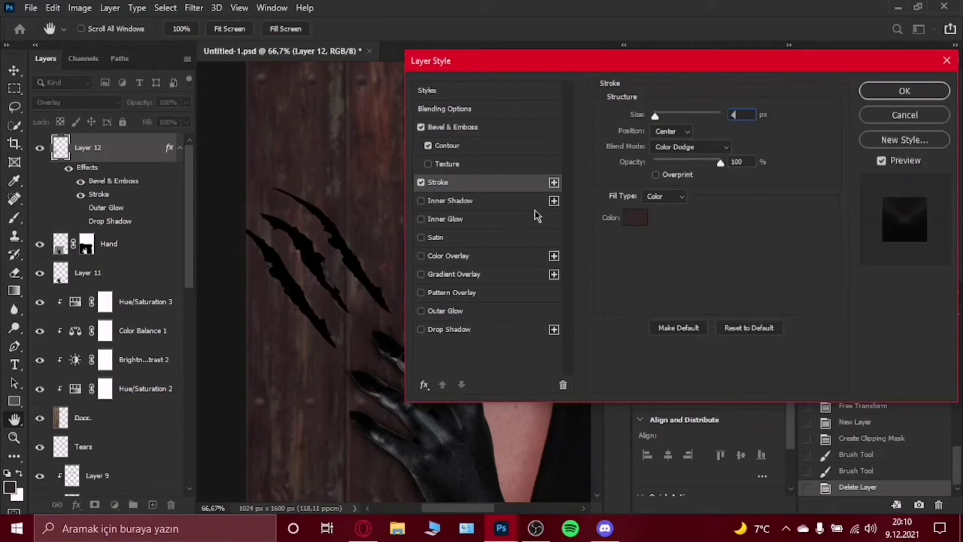
Add a Satin effect and apply the layer styles to the scratches.
click(501, 201)
click(502, 219)
click(435, 238)
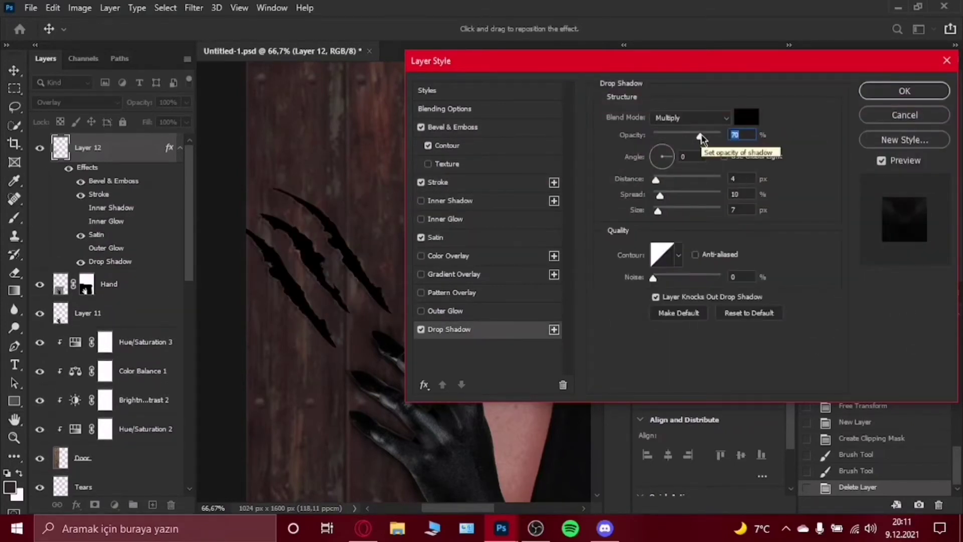
key(Return)
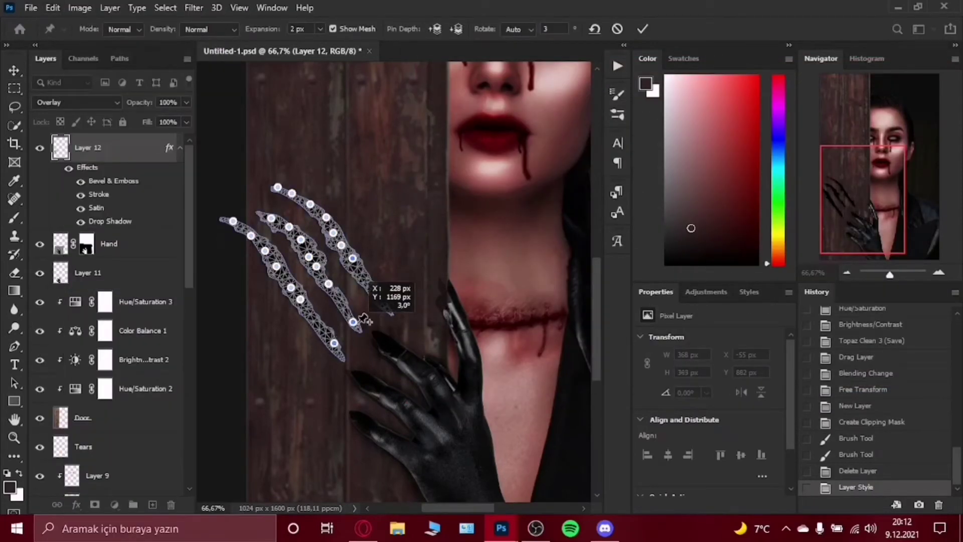
Puppet Warp both claw-mark layers, Layer 12 and Layer 11, so they follow the door.
click(642, 29)
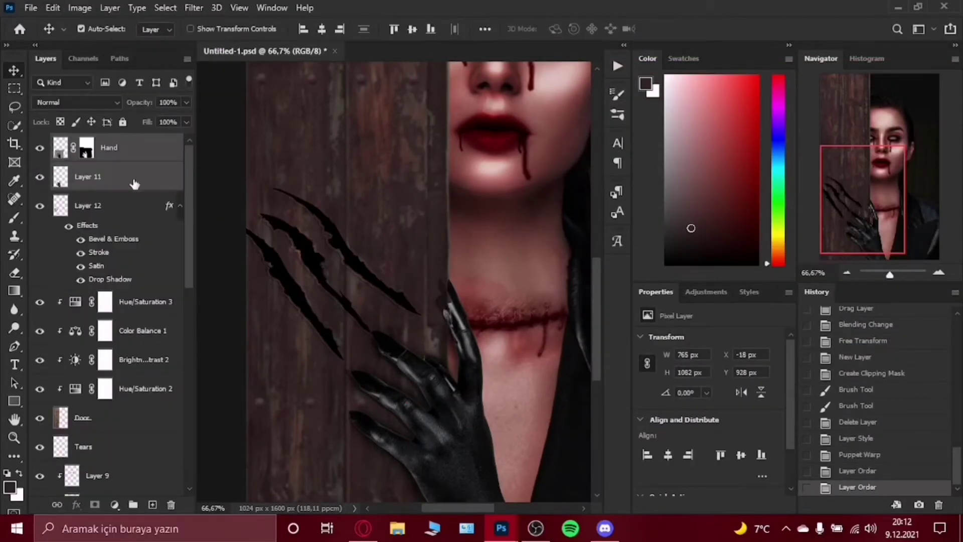
click(126, 207)
click(52, 8)
click(91, 226)
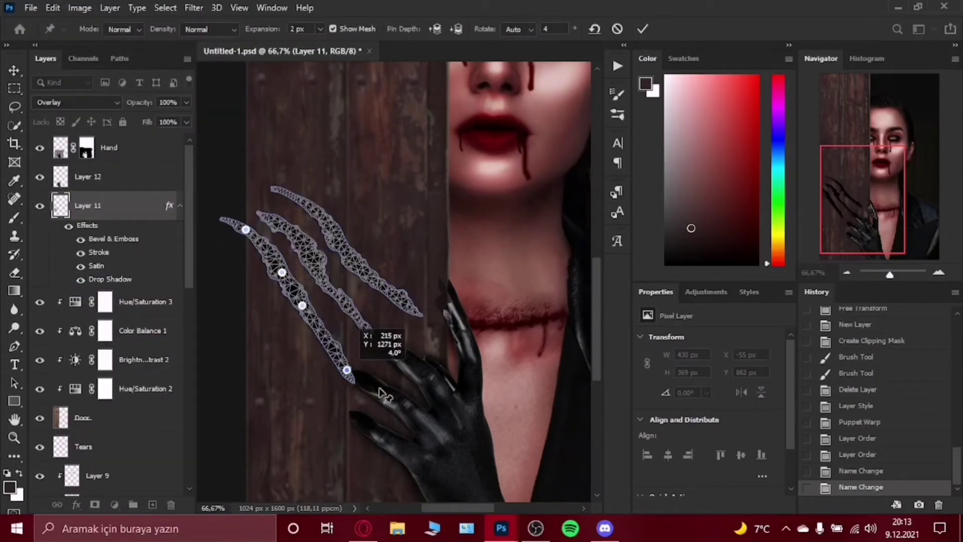
key(Return)
key(ctrl+minus)
key(ctrl+minus)
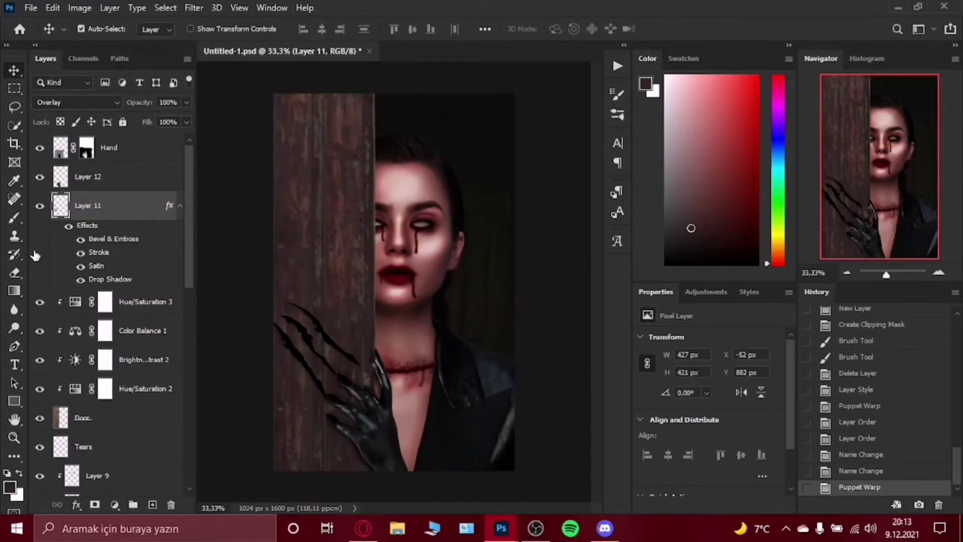
Duplicate the claw marks and shrink the copy into a small scratch higher up the door.
key(ctrl+j)
key(ctrl+t)
drag(319, 284, 314, 194)
key(Return)
key(e)
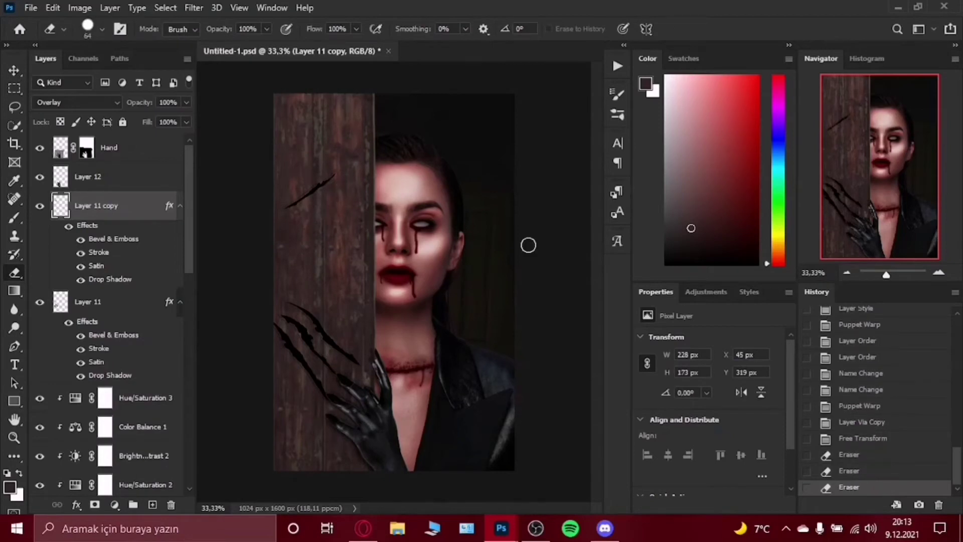
Add another transformed claw copy, tint the claws with a dark Color Overlay, and merge them.
key(ctrl+j)
key(ctrl+t)
click(699, 29)
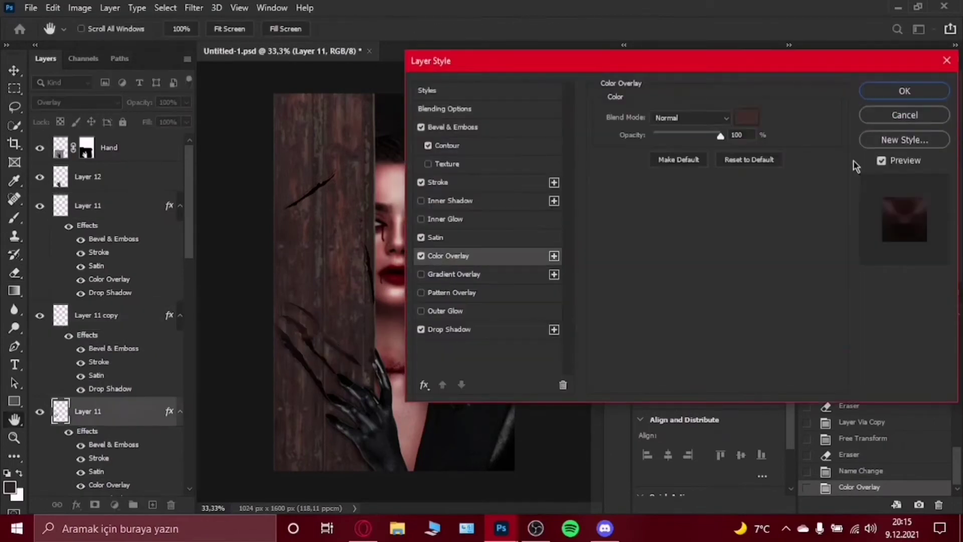
click(904, 91)
key(ctrl+e)
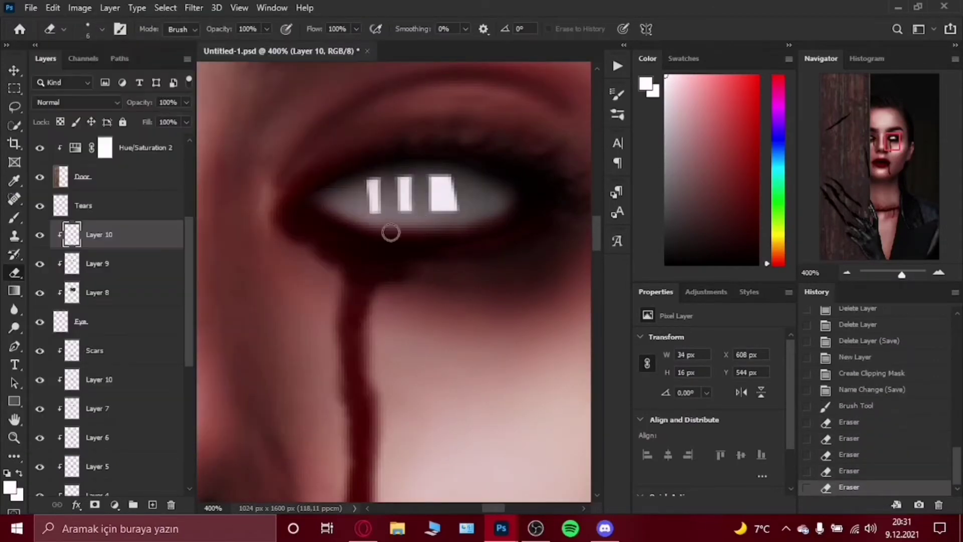
Undo the erase and brush a soft glow over the white eye on clipped Layer 13.
key(ctrl+z)
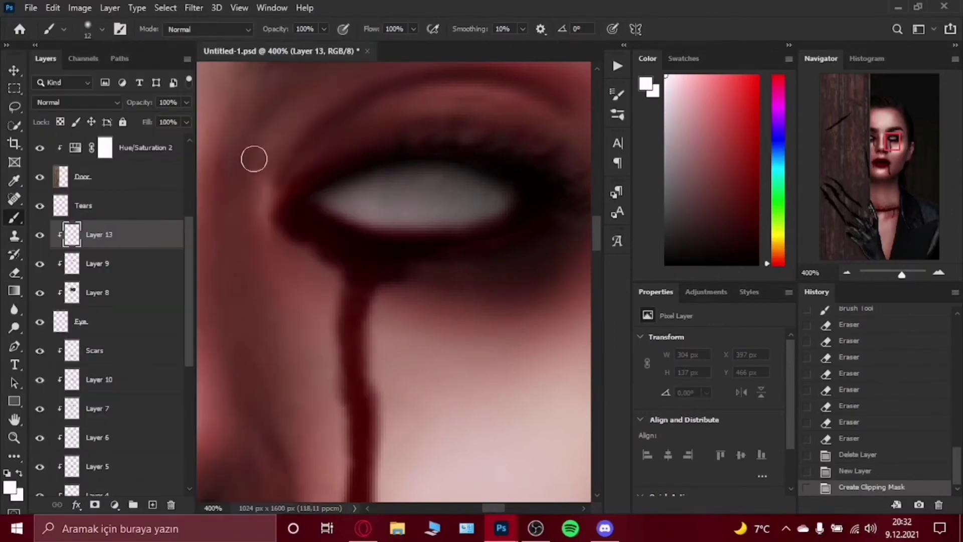
key(ctrl+z)
click(101, 29)
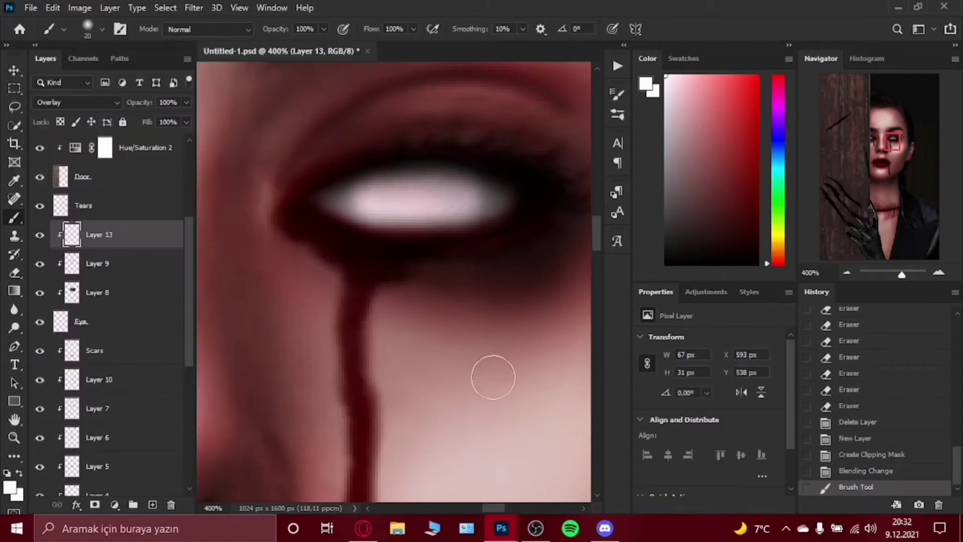
mouse_move(99, 234)
mouse_down()
mouse_move(142, 299)
mouse_move(142, 265)
mouse_up()
Blur the eye glow, drop it to 50% opacity, and hide the layer.
key(r)
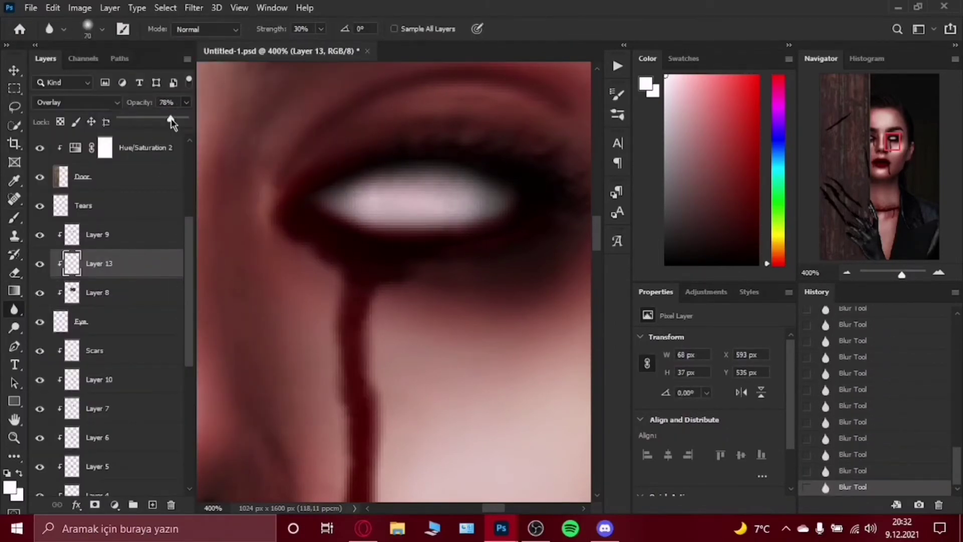
drag(172, 123, 153, 123)
key(z)
drag(409, 280, 314, 215)
click(14, 70)
Delete hidden Layer 13 and paint soft black shadow along the door edge on a new layer.
click(40, 264)
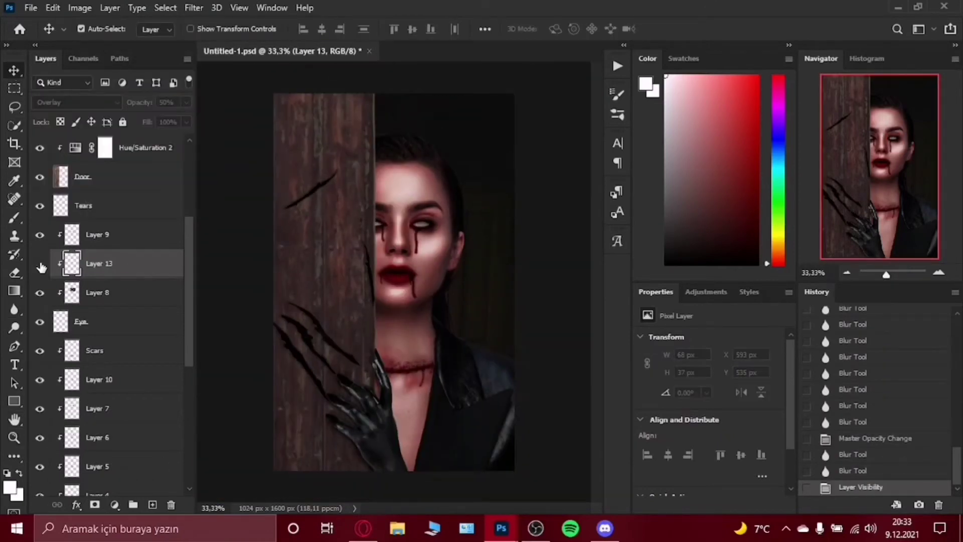
key(Delete)
click(120, 234)
key(b)
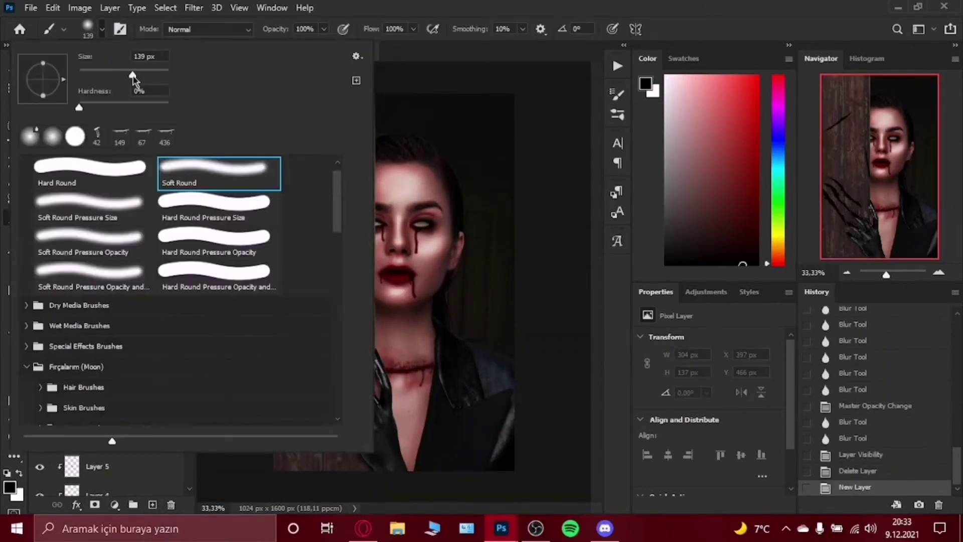
click(153, 505)
drag(397, 382, 402, 461)
drag(391, 378, 411, 469)
Erase excess shadow with a hard round eraser and fade the shadow layer to 40% opacity.
drag(396, 165, 402, 298)
key(e)
click(93, 29)
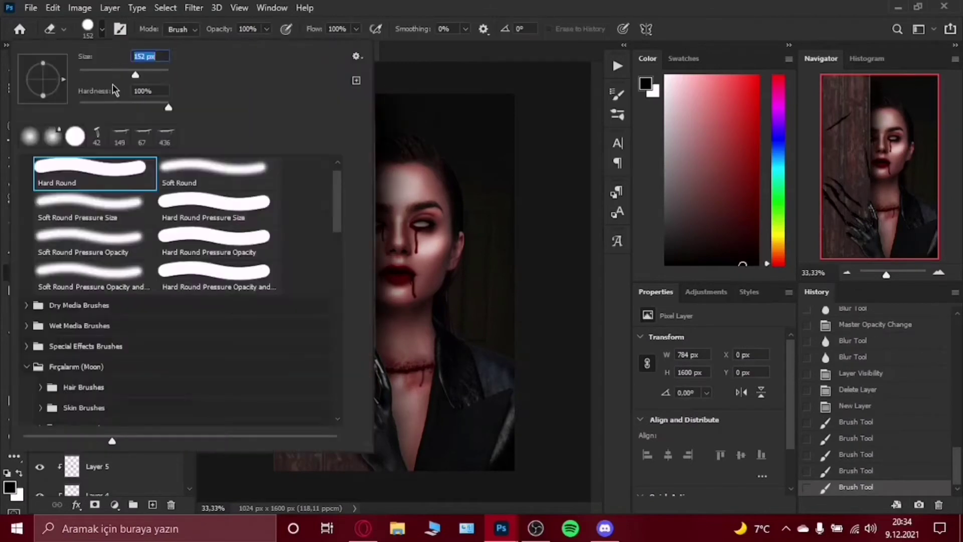
drag(186, 102, 166, 122)
key(ctrl+s)
Paint additional dark shadow strokes on the door and save the document.
click(14, 217)
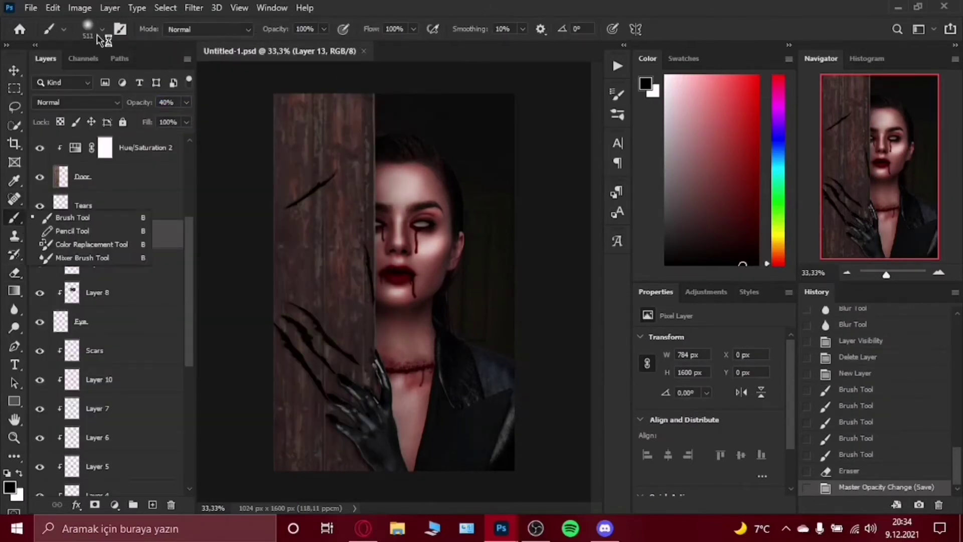
drag(351, 411, 361, 496)
drag(341, 416, 351, 499)
click(14, 70)
key(ctrl+s)
Paint a red glow behind the woman on Layer 14 above Background, set to Overlay.
scroll(110, 301, down, 5)
click(153, 504)
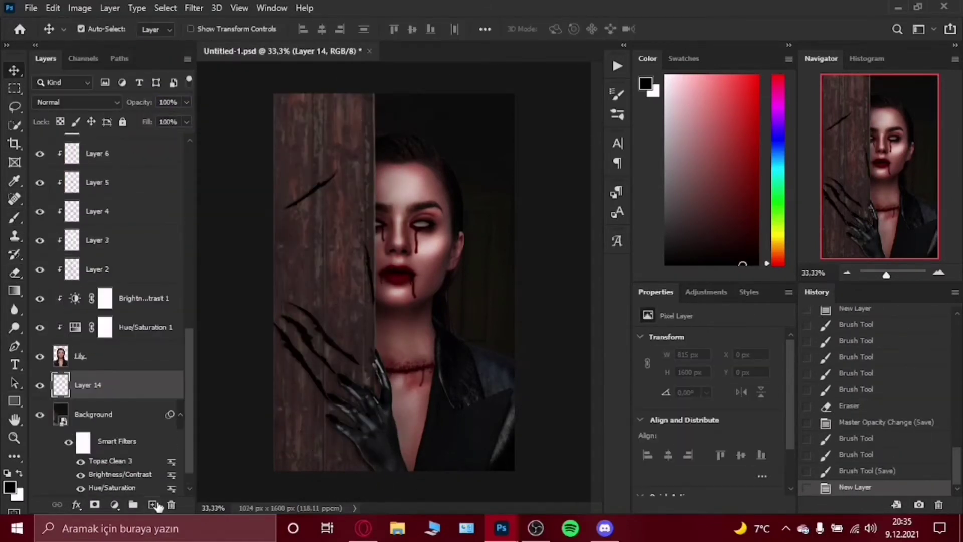
click(757, 76)
key(b)
mouse_move(555, 297)
mouse_down()
mouse_move(388, 340)
mouse_move(502, 250)
mouse_move(482, 326)
mouse_move(377, 401)
mouse_up()
click(77, 102)
click(50, 273)
Add a second red glow on Screen-blended Layer 15 and blur it soft.
click(152, 504)
click(78, 102)
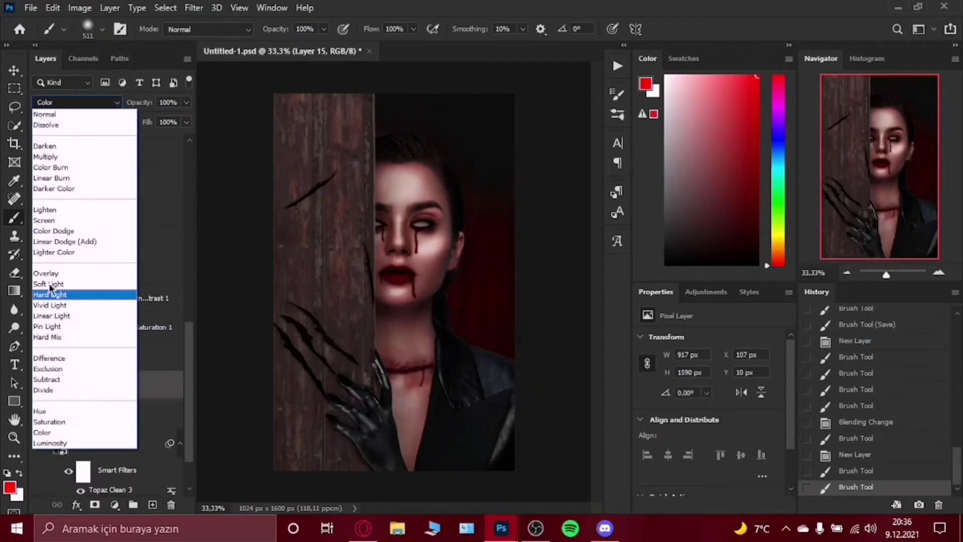
click(50, 224)
click(77, 102)
click(50, 224)
click(40, 413)
click(110, 419)
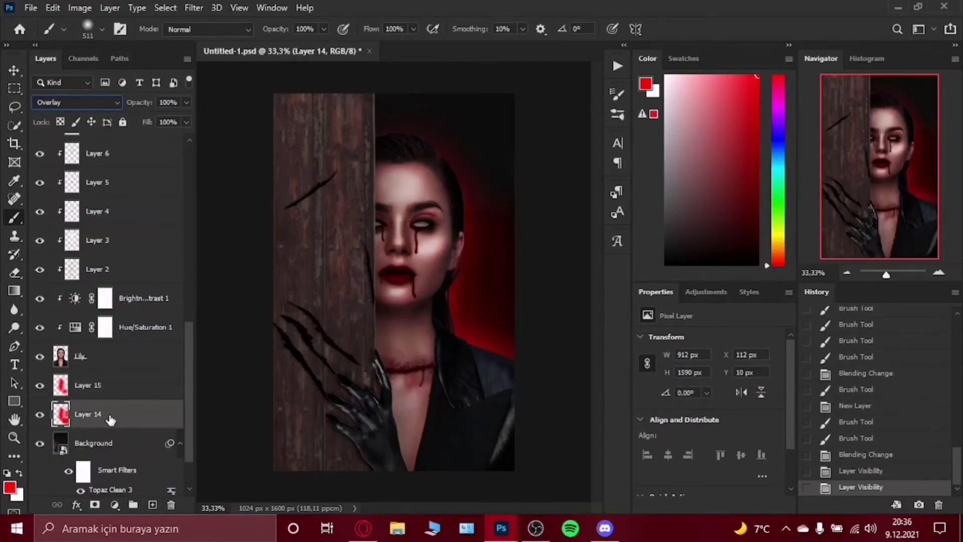
click(14, 307)
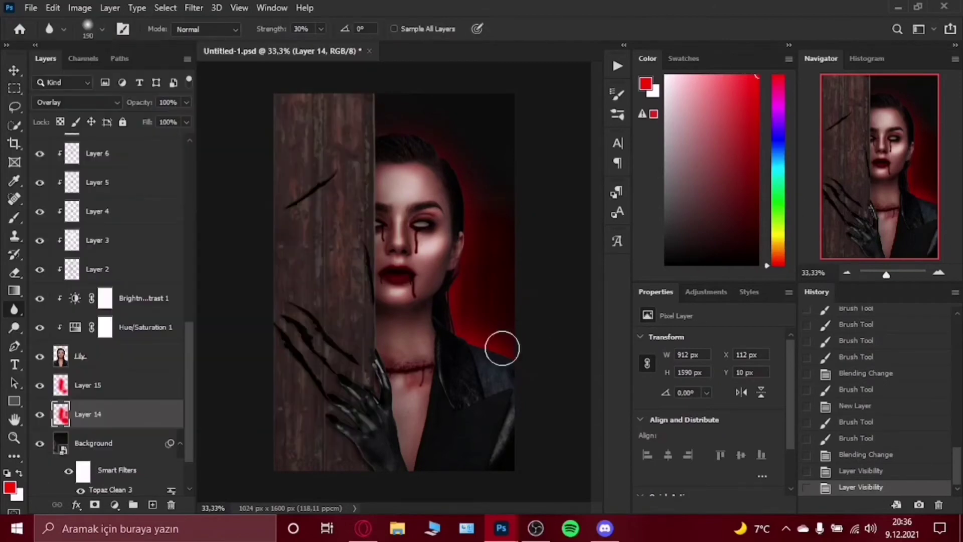
click(110, 385)
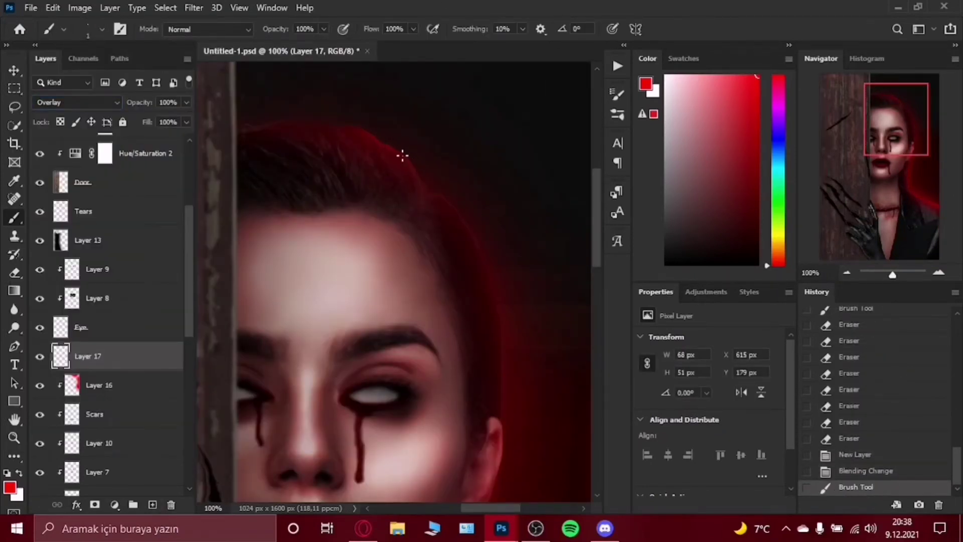
Brush red rim light along the hair and shoulder on Overlay Layer 17, erasing the excess.
drag(402, 155, 448, 203)
click(440, 298)
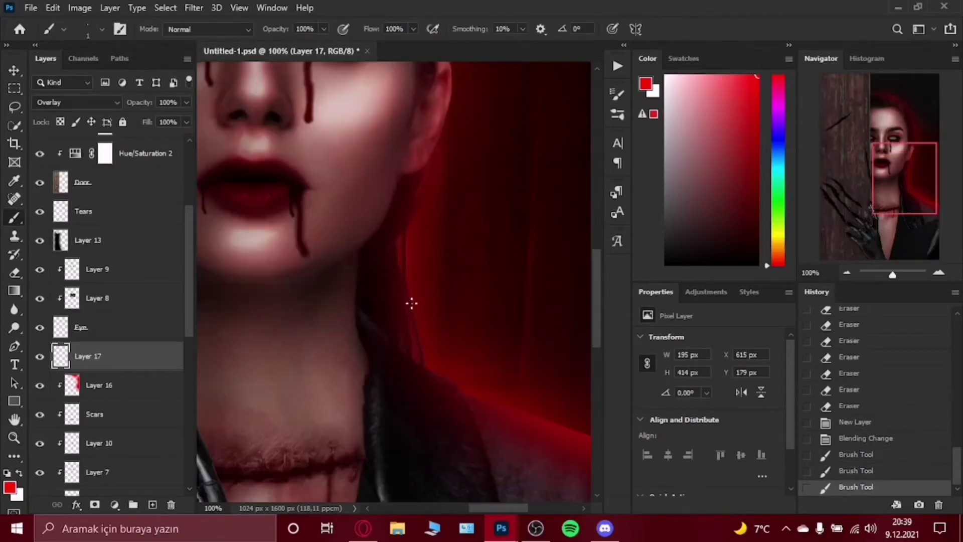
key(e)
drag(408, 430, 455, 427)
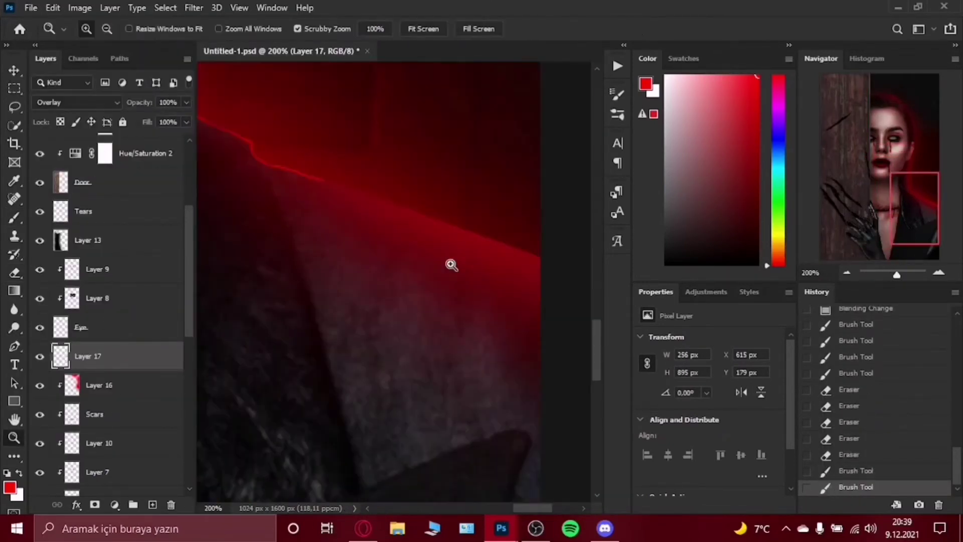
key(ctrl+0)
key(v)
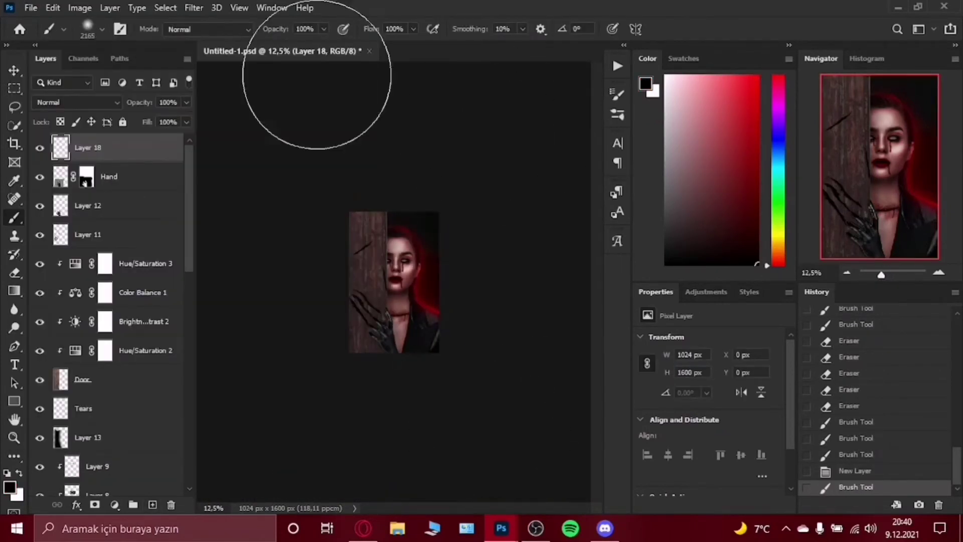
Darken the door, claw area and poster edges on Layer 18 at 65% opacity.
click(369, 321)
click(381, 261)
key(ctrl+plus)
key(ctrl+plus)
key(ctrl+plus)
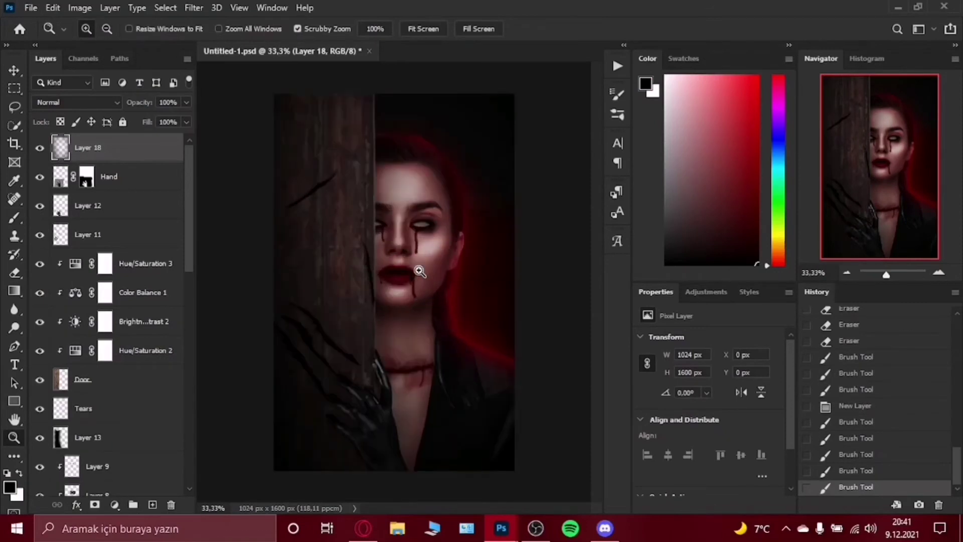
click(14, 70)
key(6)
key(5)
Paint an Overlay highlight on the hand on Layer 19 clipped to Hand, then save.
key(ctrl+shift+alt+n)
key(ctrl+alt+g)
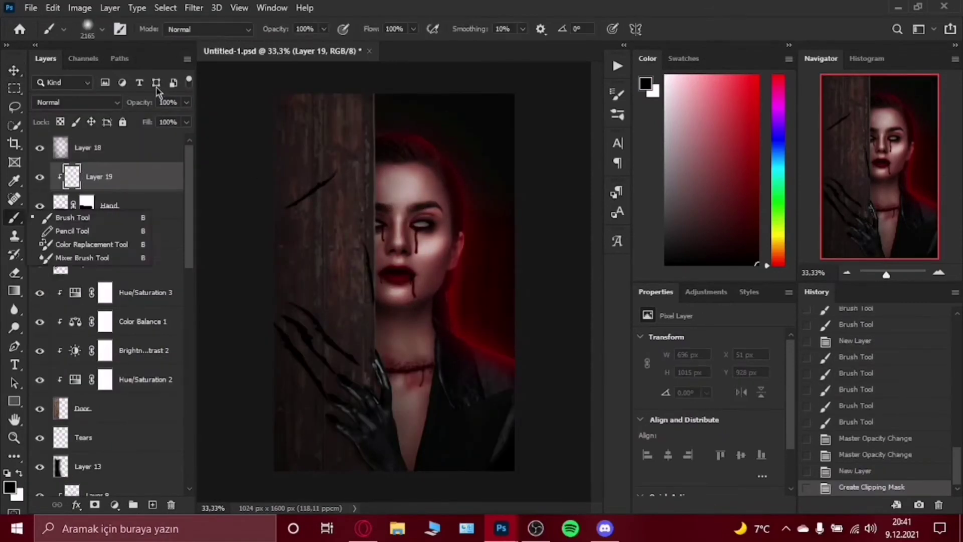
key(b)
drag(366, 401, 391, 431)
key(shift+alt+o)
drag(371, 381, 397, 426)
key(ctrl+s)
click(13, 71)
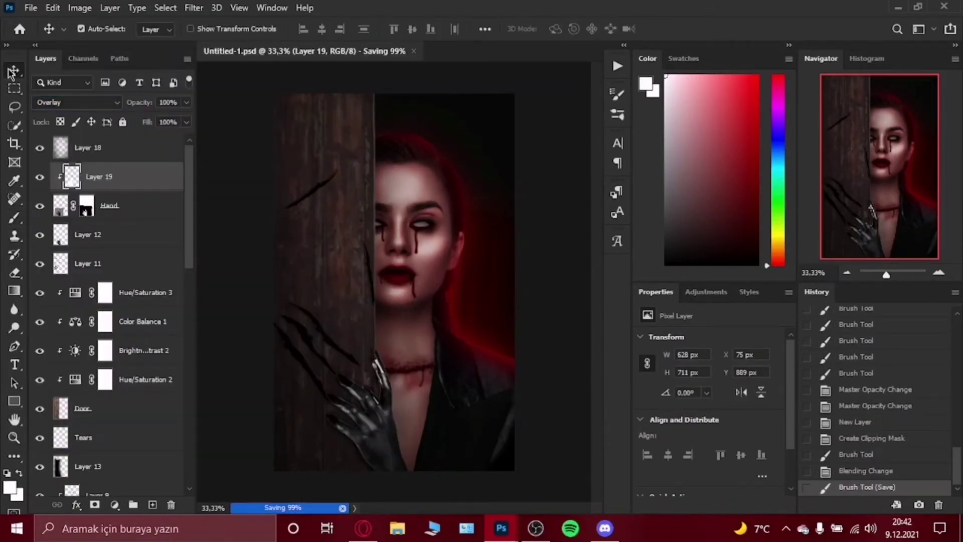
Add a black Soft Light Layer 20 at 20% opacity and start the VERONICA title text.
click(146, 149)
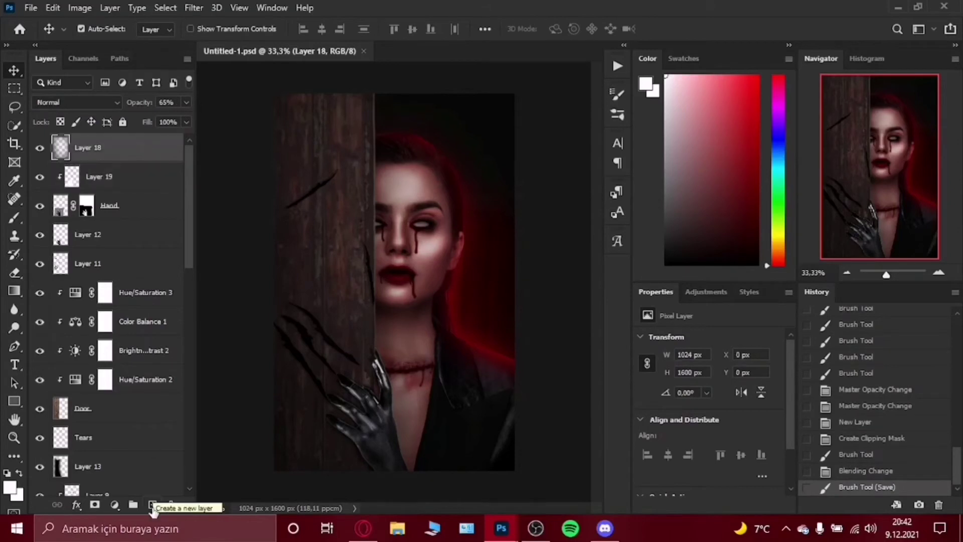
click(153, 504)
key(b)
key(d)
drag(248, 200, 432, 442)
key(shift+alt+f)
drag(186, 102, 136, 123)
click(39, 148)
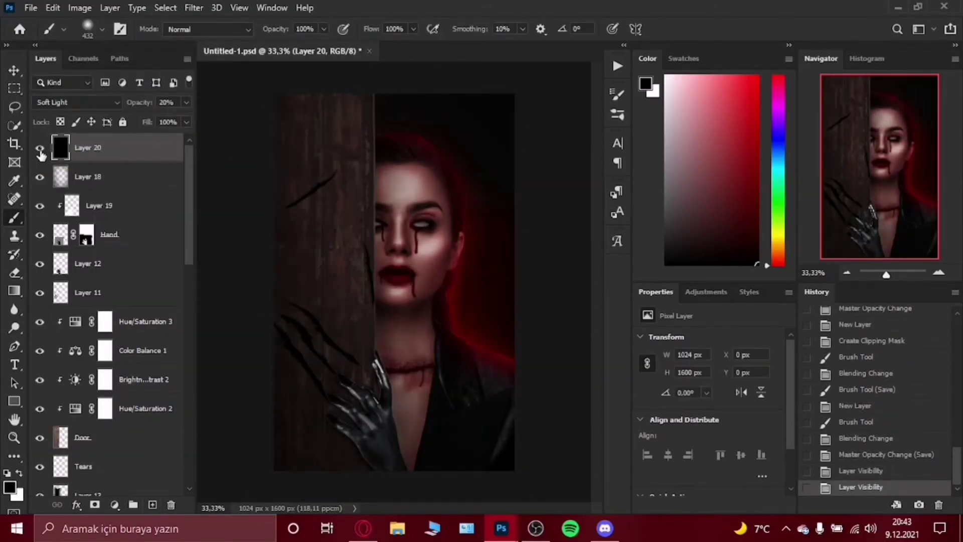
click(14, 365)
click(382, 274)
Make the VERONICA title white and switch it to the Zombies font, enlarging it.
key(x)
text(VERONICA)
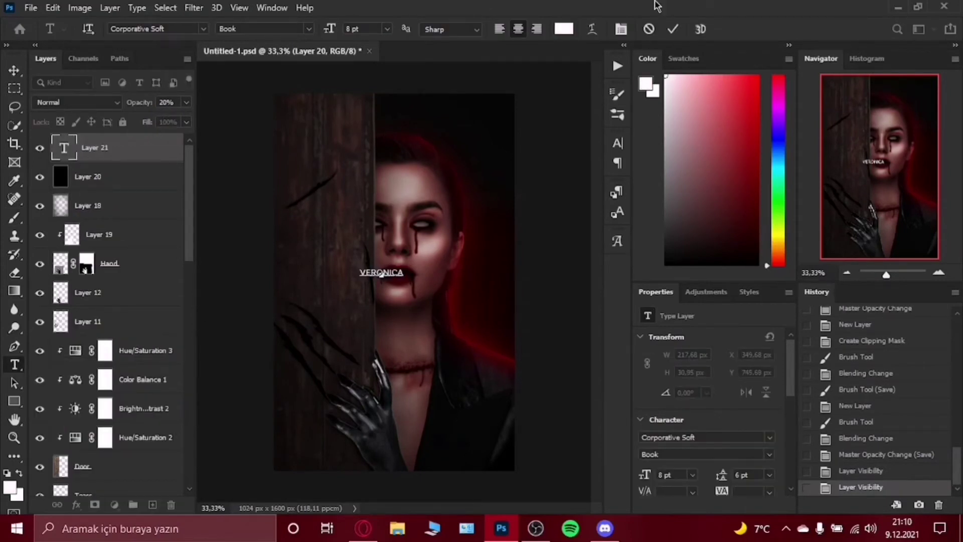
key(ctrl+shift+period)
key(ctrl+shift+period)
key(ctrl+shift+period)
click(673, 30)
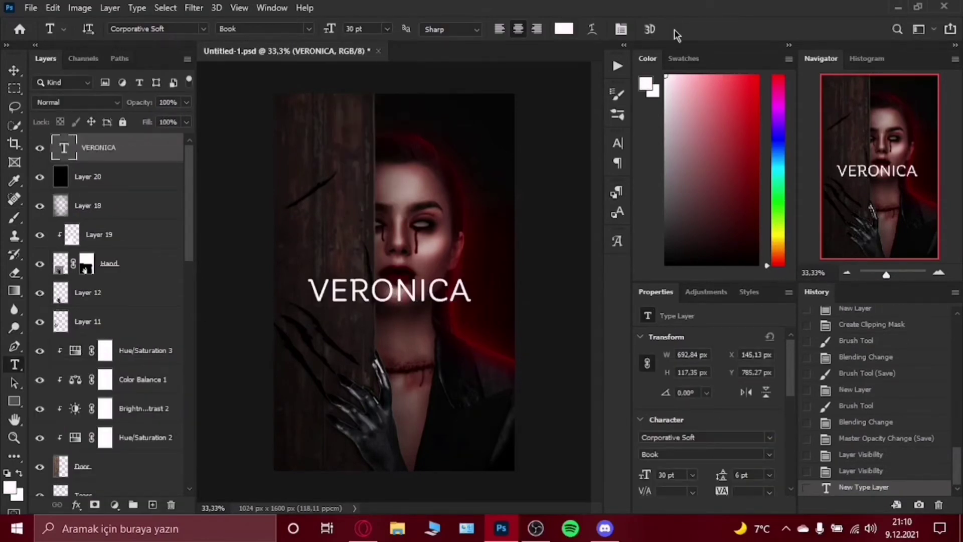
double_click(63, 147)
click(203, 29)
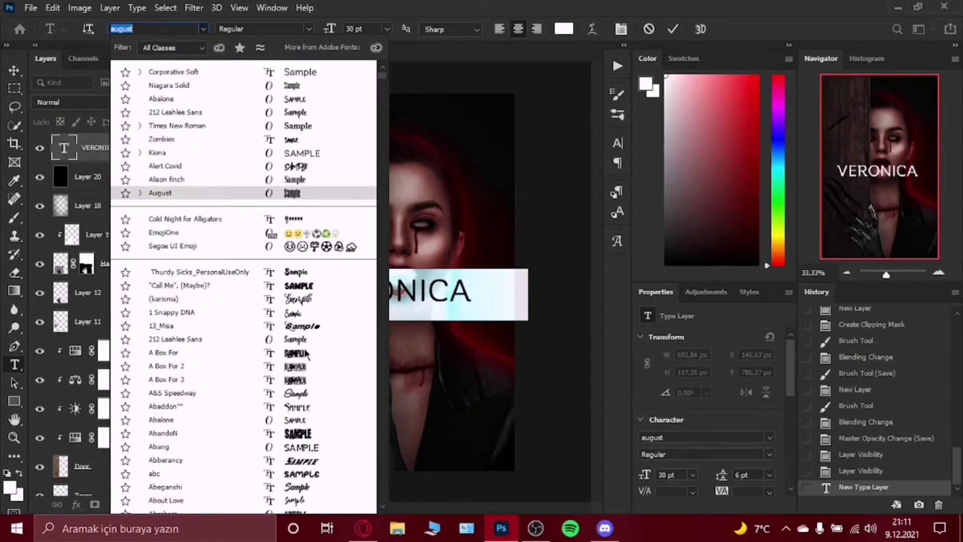
click(262, 139)
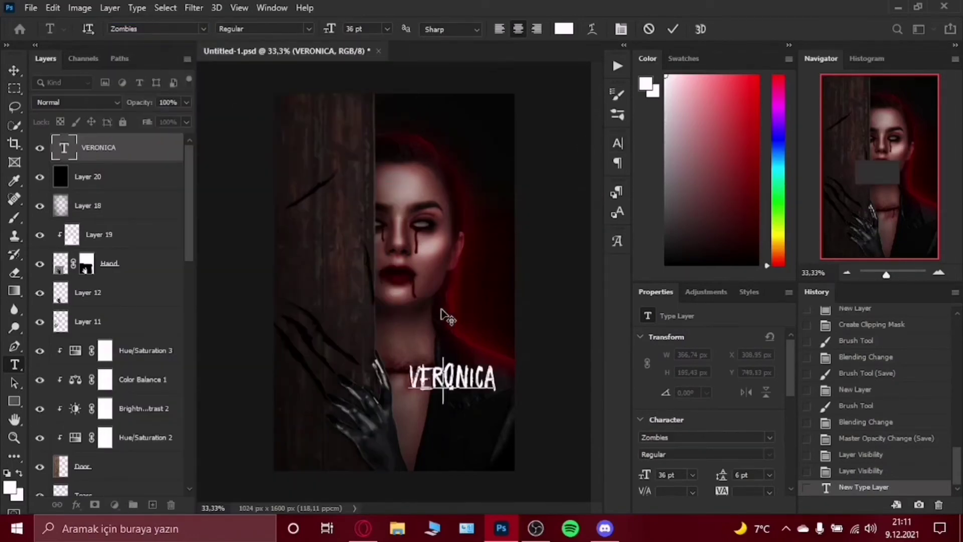
key(ctrl+shift+period)
key(ctrl+shift+period)
click(673, 29)
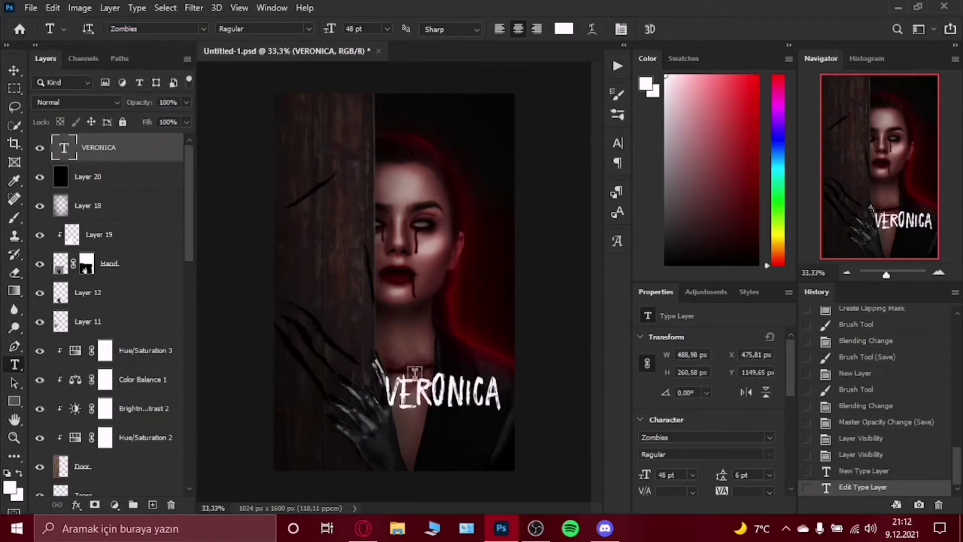
Resize the VERONICA title to 45 pt.
double_click(414, 372)
key(ctrl+shift+comma)
key(ctrl+t)
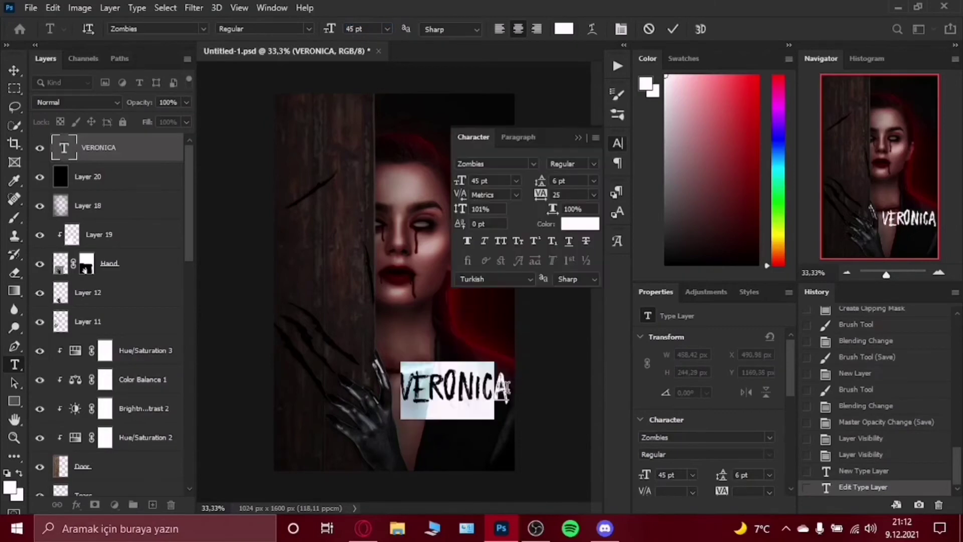
click(576, 338)
Add a DEVIL'S TRAP subtitle in Kiona 14 pt with tracking 50 and faux italic.
click(428, 435)
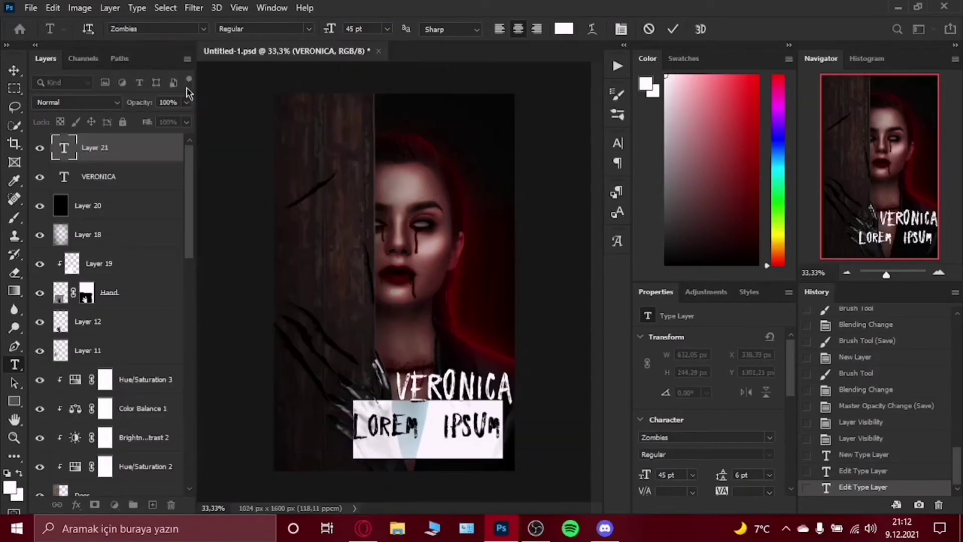
text(devil's tra)
click(203, 28)
click(164, 152)
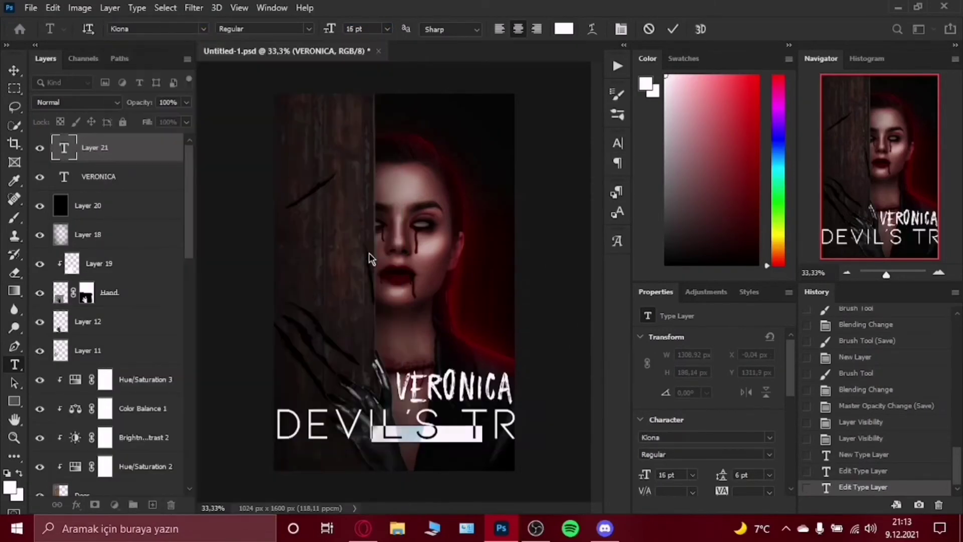
text(p)
click(618, 143)
click(516, 180)
click(618, 143)
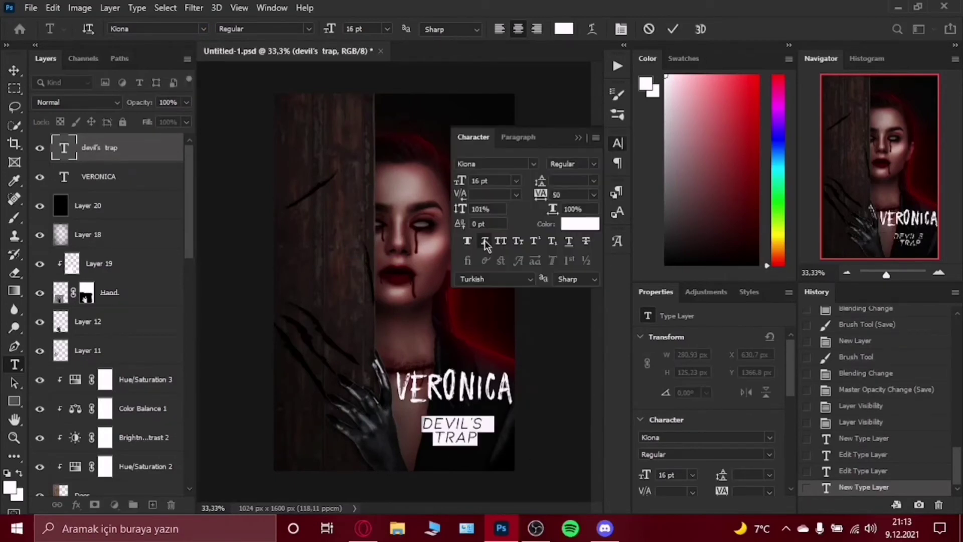
click(386, 28)
click(372, 120)
Add a 'GRAPHIC BY:' credit line in 10 pt text.
click(15, 70)
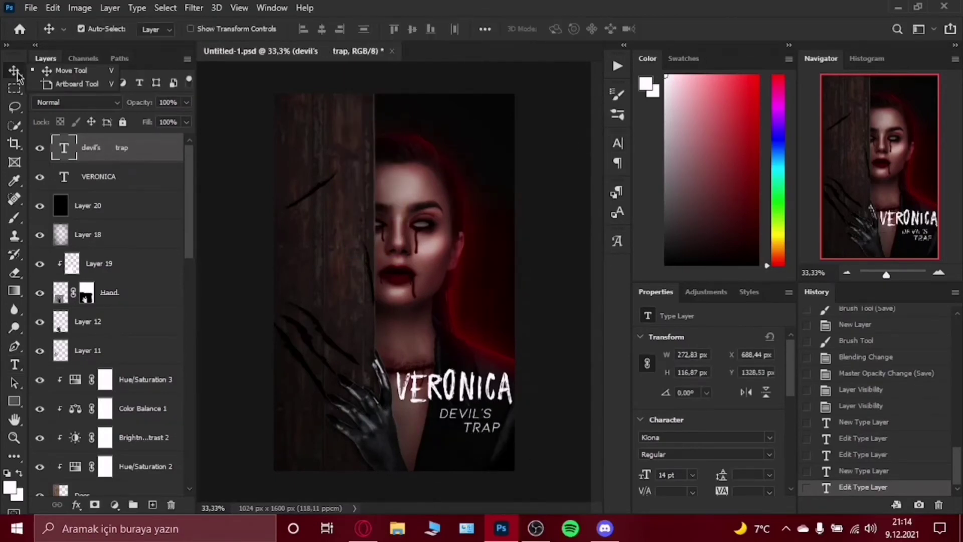
click(14, 364)
click(339, 271)
text(GRAPHIC BY:)
click(618, 143)
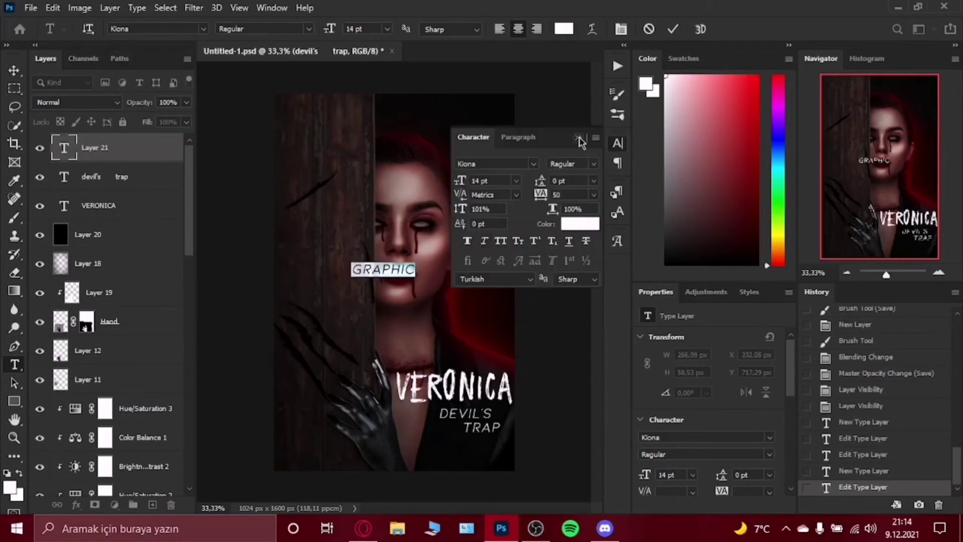
click(387, 29)
click(367, 92)
Move the GRAPHIC BY: credit to the top edge and widen its letter spacing.
drag(387, 306, 383, 147)
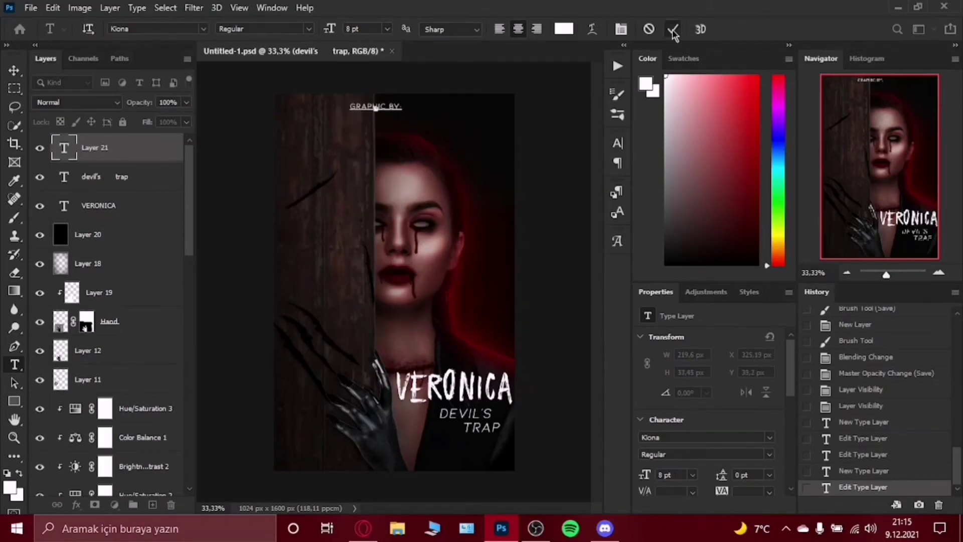
click(618, 143)
click(595, 218)
click(592, 452)
click(673, 29)
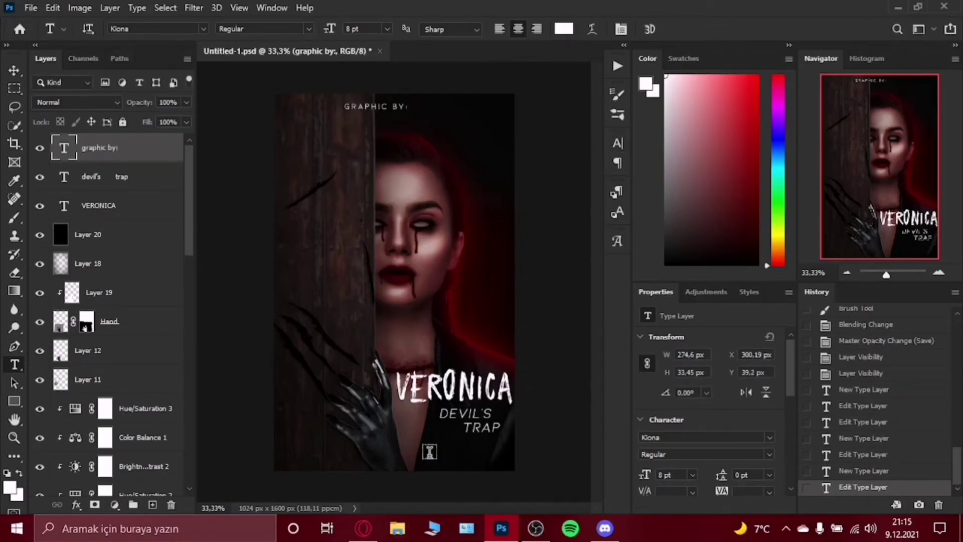
Add the creator's signature along the bottom and shift the top credit slightly left.
click(430, 452)
click(673, 29)
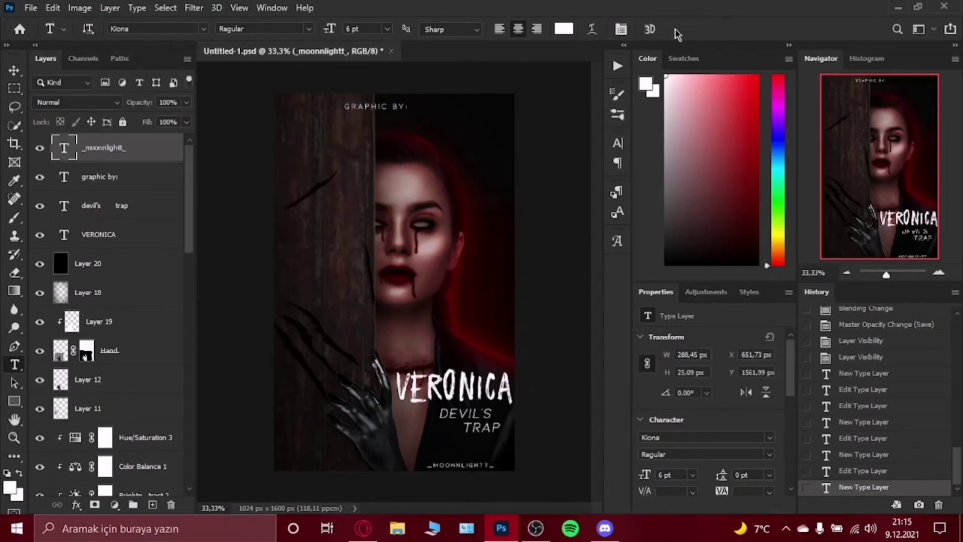
key(v)
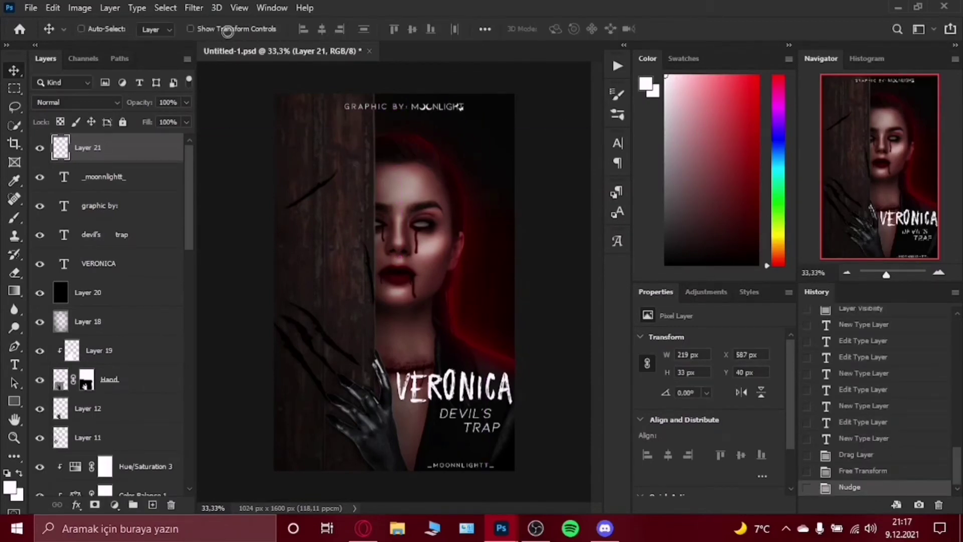
drag(100, 205, 135, 170)
key(ctrl+t)
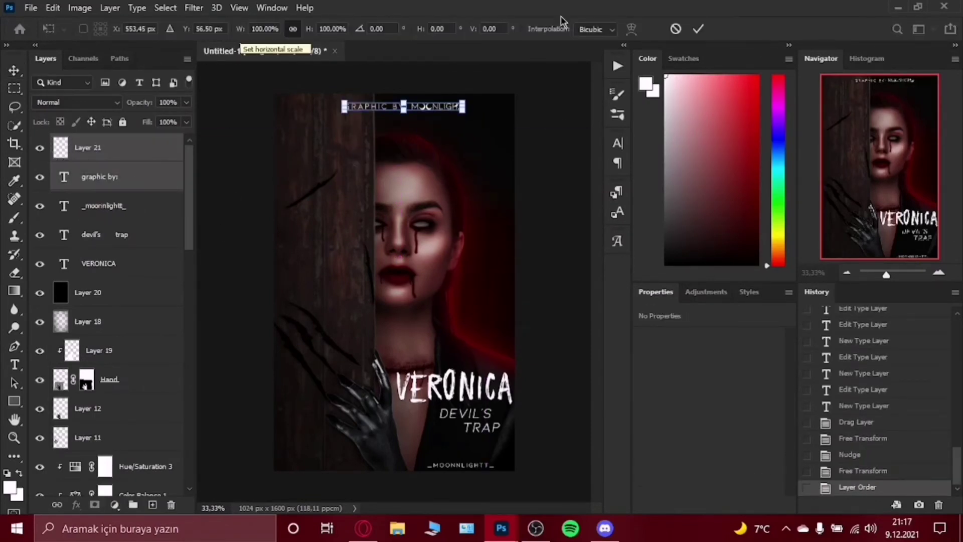
drag(451, 131, 442, 130)
key(Return)
Group the logo, DEVIL'S TRAP and VERONICA text layers together.
key(Left)
click(158, 142)
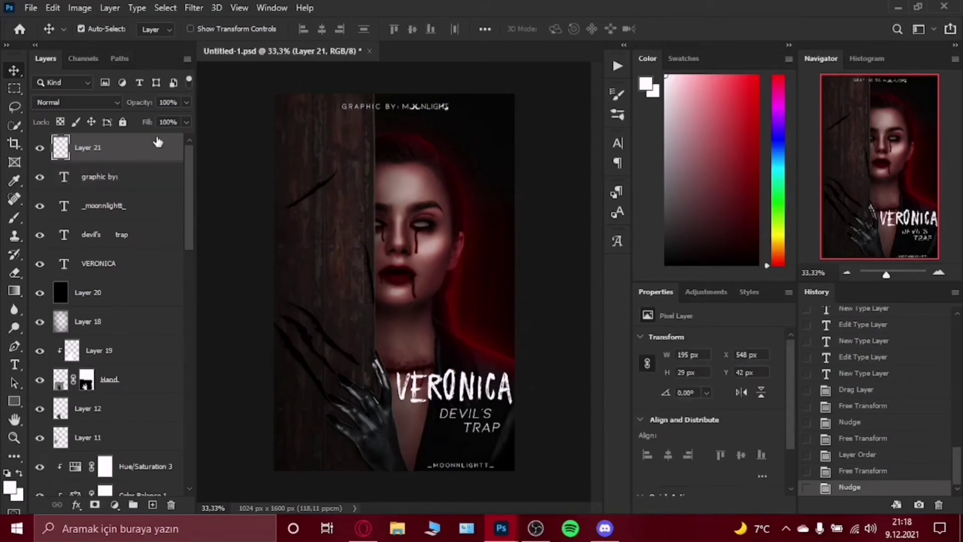
click(148, 235)
key(ctrl+t)
key(Return)
shift+click(126, 147)
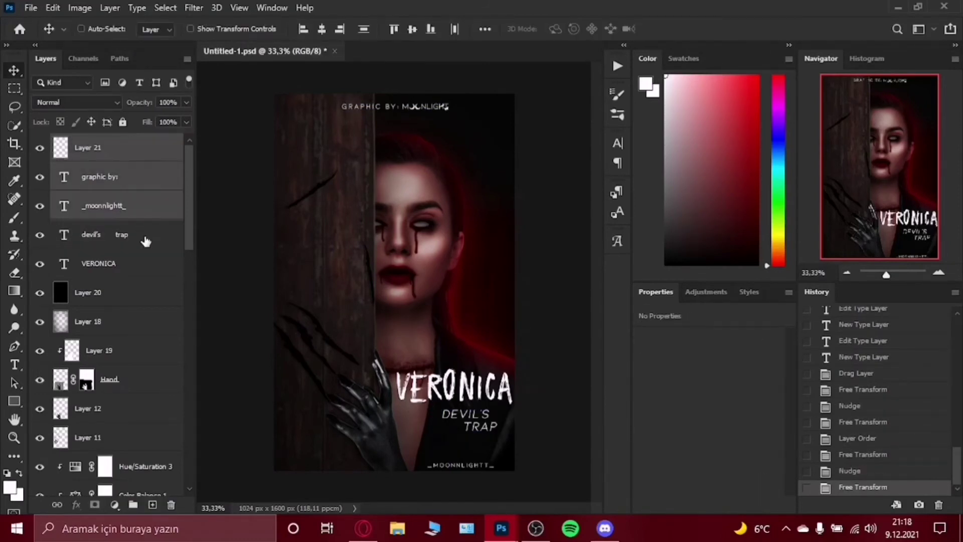
shift+click(126, 263)
key(ctrl+g)
Rename the new group 'Title' and the logo layer 'Logo'.
double_click(90, 171)
text(Title)
click(56, 171)
double_click(93, 194)
text(Logo)
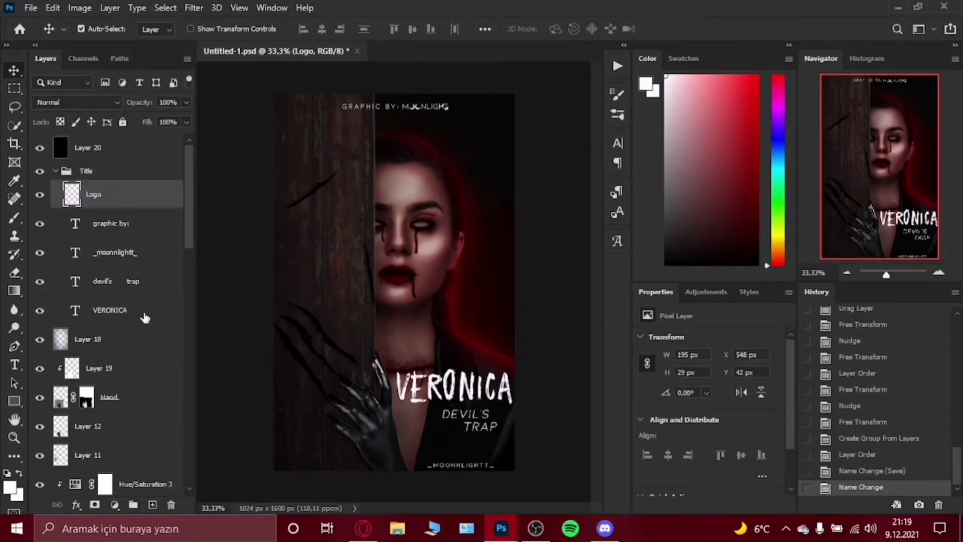
click(110, 310)
Add a new empty layer clipped to the VERONICA text layer.
click(152, 505)
click(757, 76)
key(b)
right_click(150, 310)
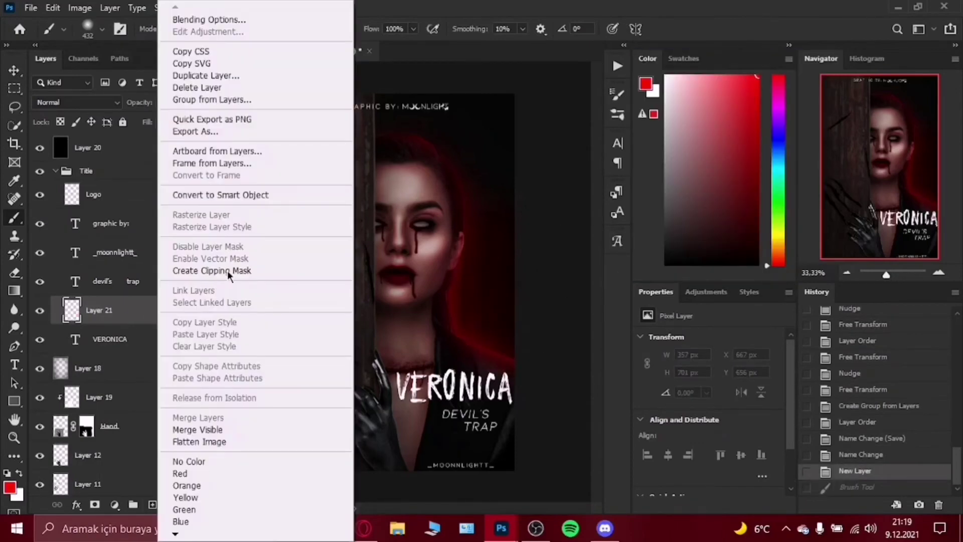
click(230, 273)
Paint red onto the VERONICA lettering and tidy the edges with the Eraser.
click(525, 327)
click(553, 242)
click(513, 340)
click(506, 351)
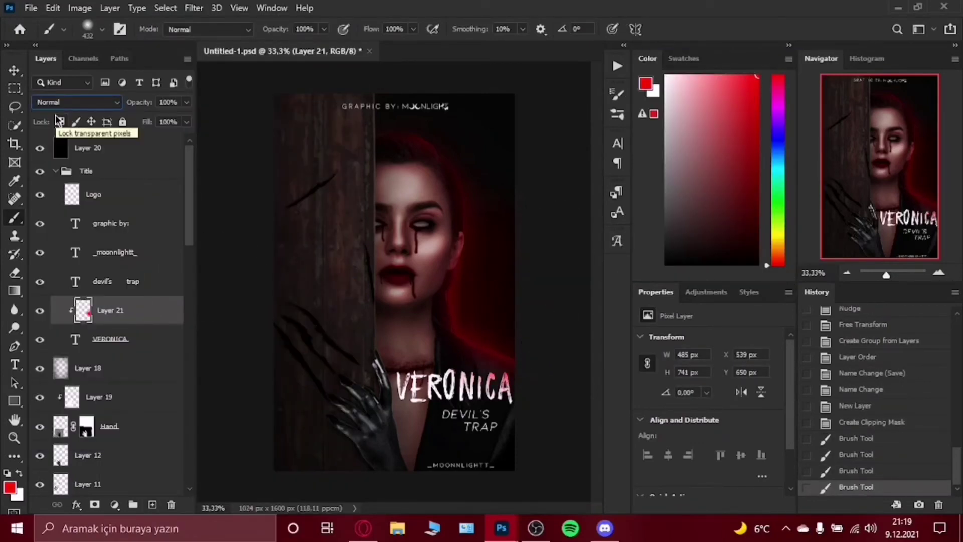
key(e)
drag(267, 29, 233, 49)
Give the VERONICA layer a Gradient Overlay and Satin layer style.
click(14, 70)
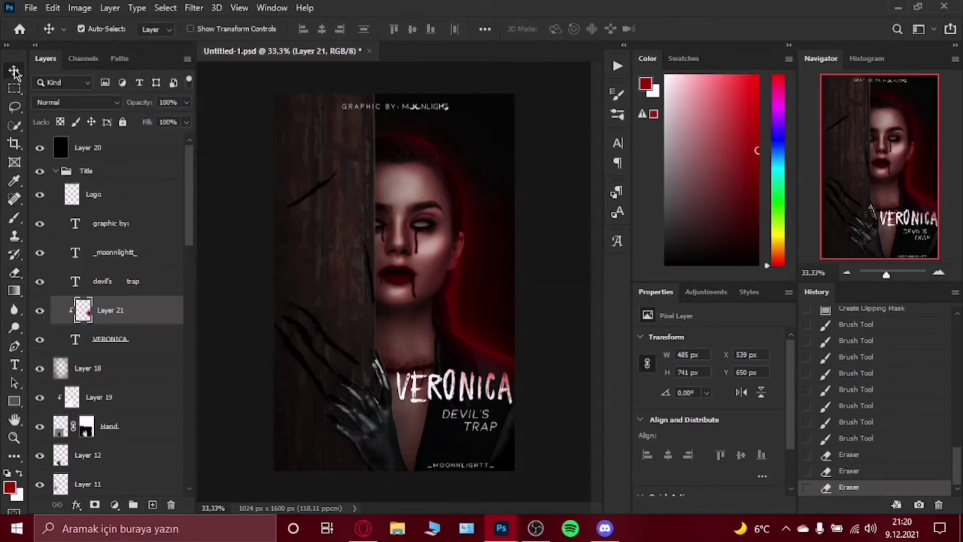
click(130, 339)
double_click(131, 339)
click(558, 251)
click(767, 189)
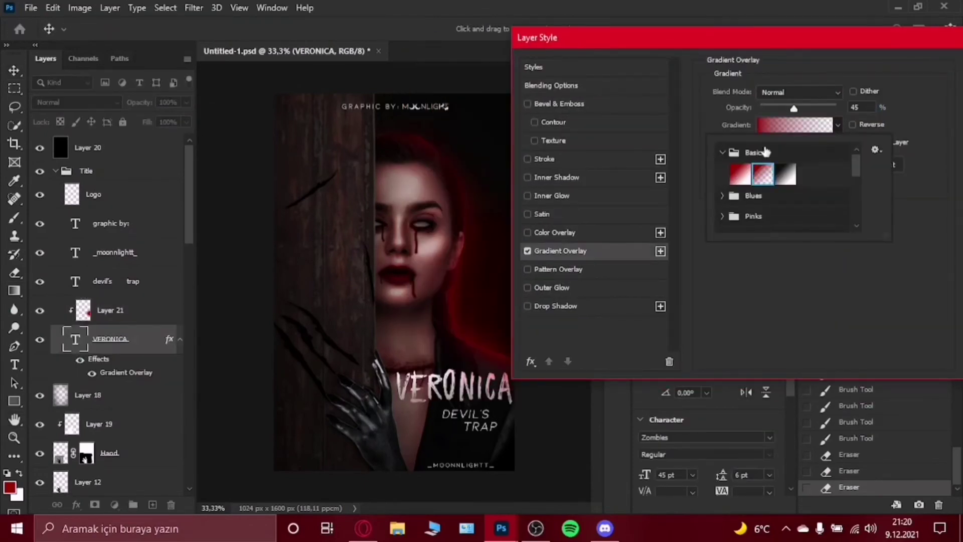
double_click(617, 301)
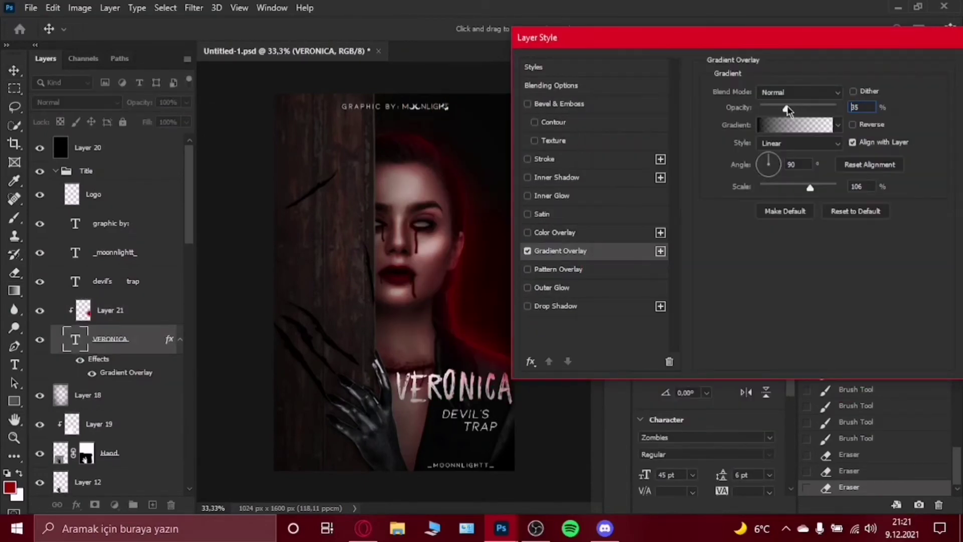
click(542, 214)
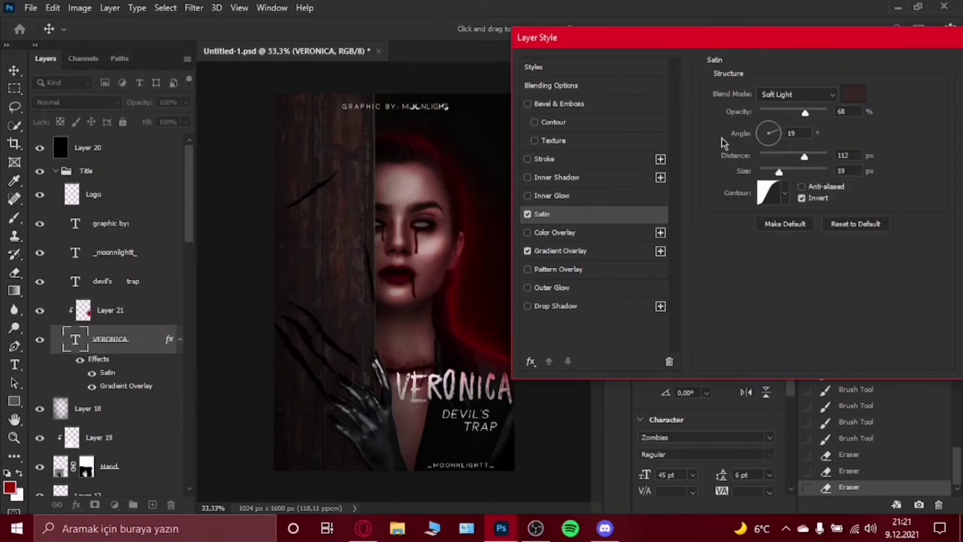
click(873, 65)
Paste VERONICA's layer style onto DEVIL'S TRAP and save the document.
right_click(133, 281)
click(156, 300)
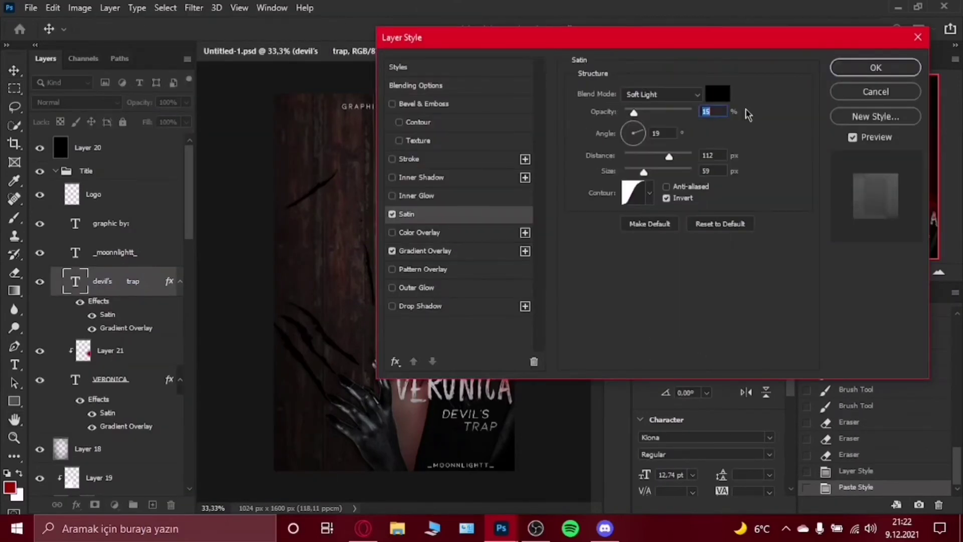
key(ctrl+s)
Fade the GRAPHIC BY credit and logo layers to 68% opacity.
click(154, 228)
shift+click(94, 194)
drag(186, 102, 164, 120)
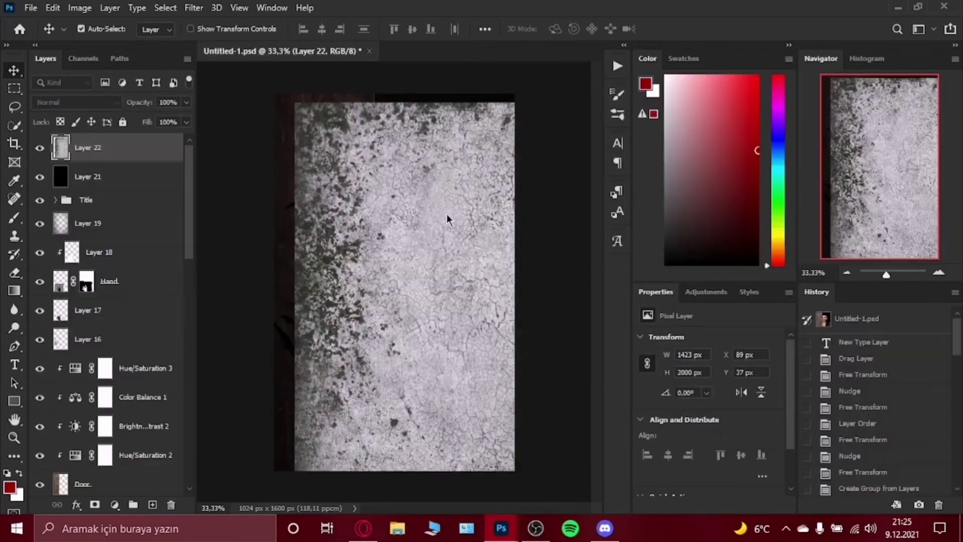
Stretch the crack texture over the poster, blend it Overlay at 60%, and erase it off the face.
key(ctrl+t)
drag(585, 522, 516, 473)
key(Return)
click(75, 102)
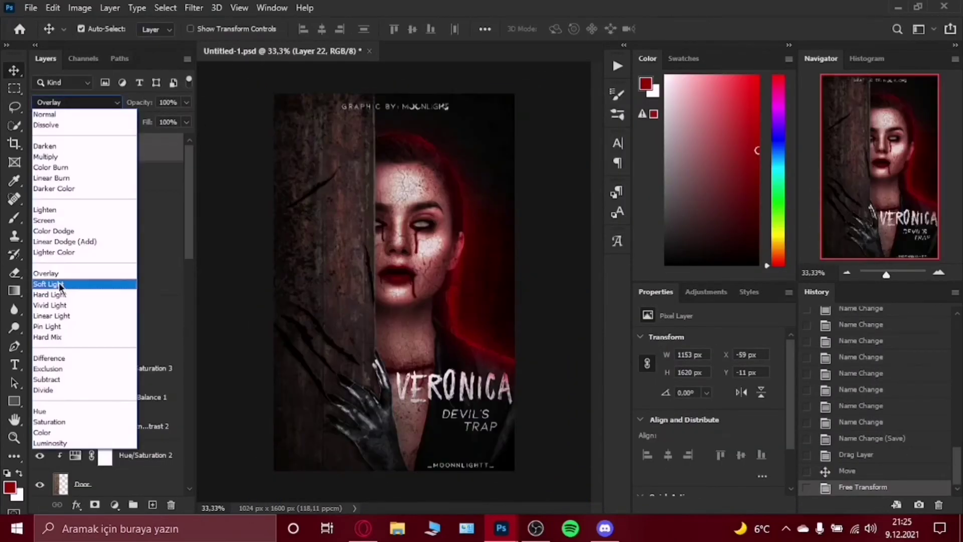
click(58, 275)
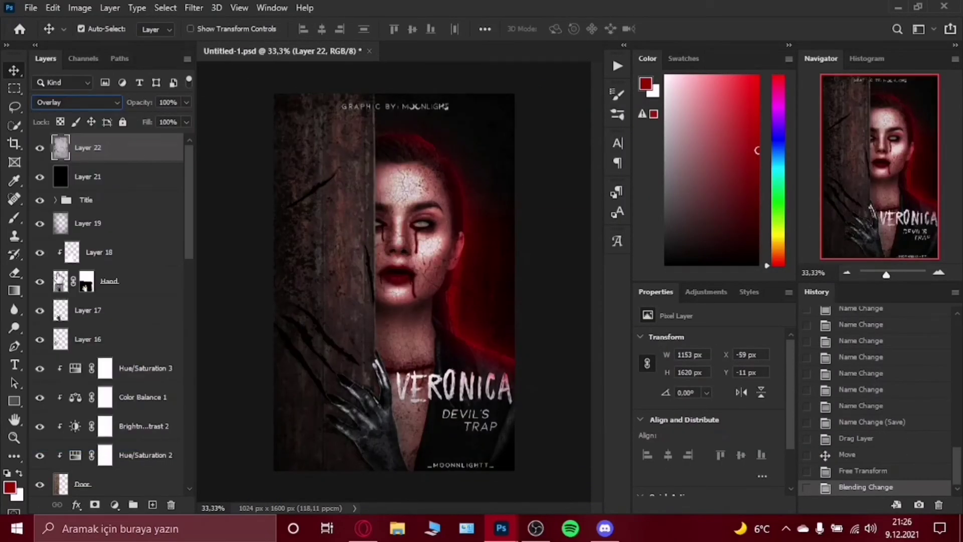
key(6)
key(e)
drag(401, 161, 422, 281)
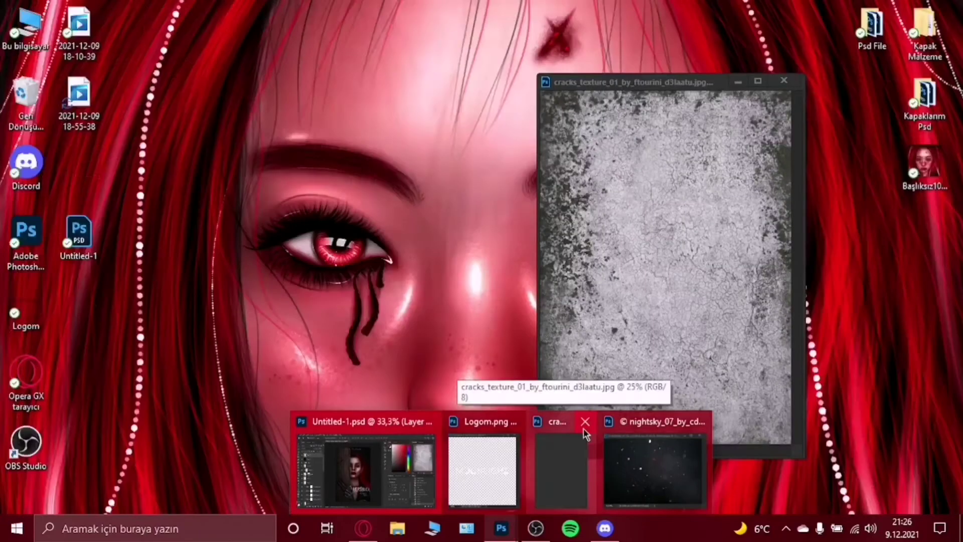
Bring the night-sky image into the poster and enlarge it to cover the canvas.
click(581, 421)
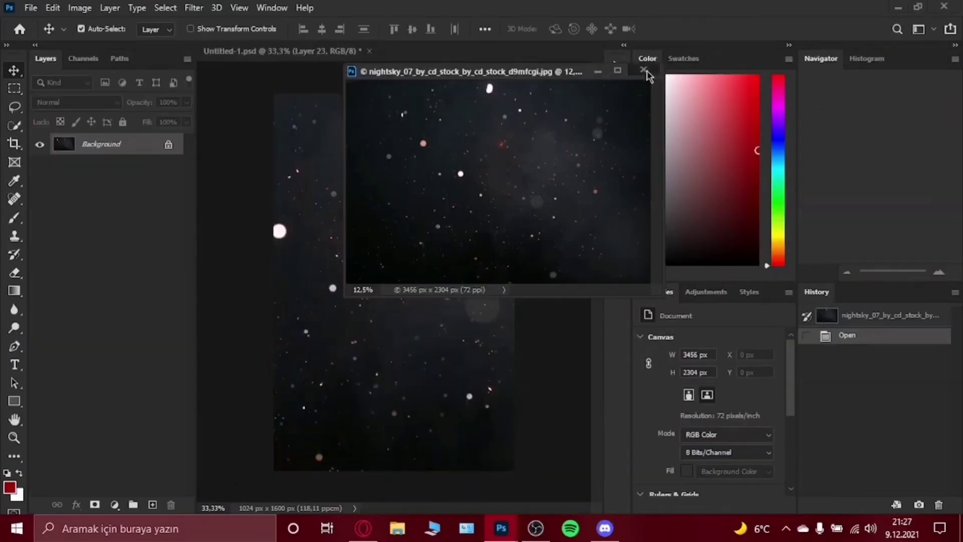
drag(502, 250, 391, 250)
key(ctrl+t)
drag(379, 398, 512, 258)
key(Return)
Set the night-sky Layer 23 to Soft Light blending at 20% opacity.
click(76, 102)
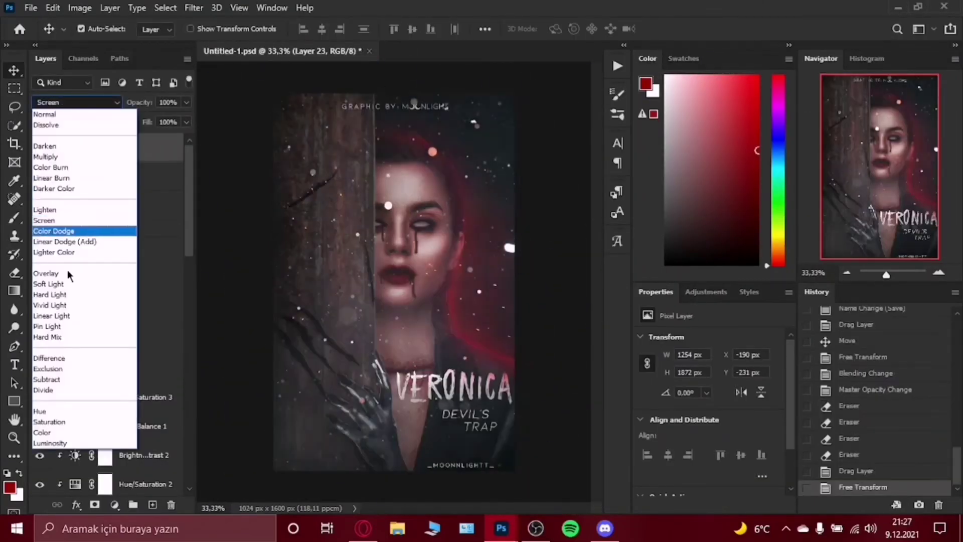
click(50, 284)
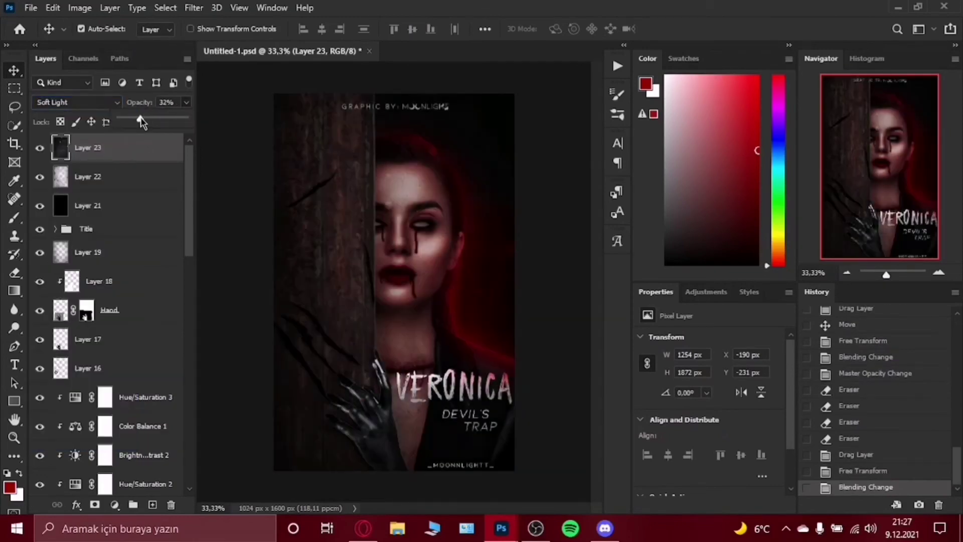
key(v)
click(40, 147)
click(39, 147)
key(2)
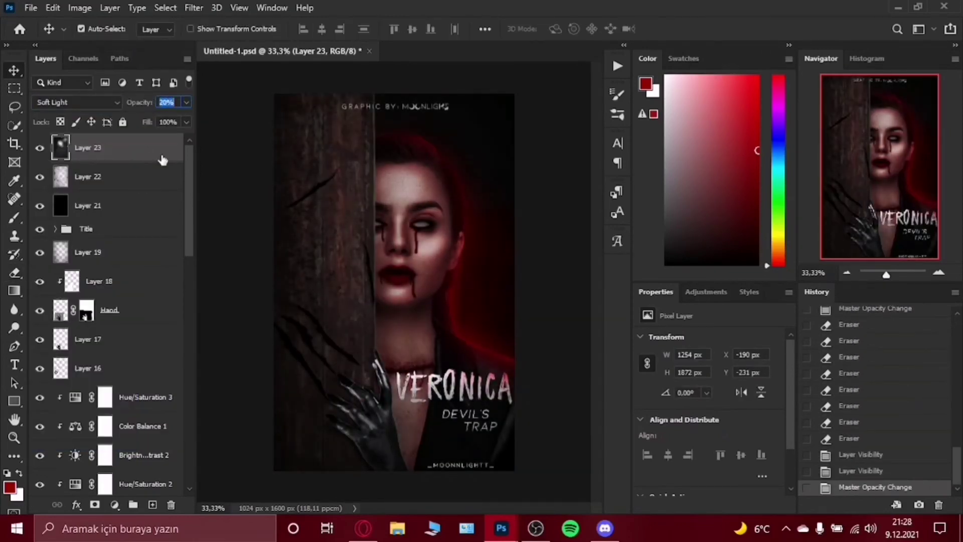
click(706, 292)
Add a Hue/Saturation adjustment with a slight hue shift and slight darkening.
click(664, 345)
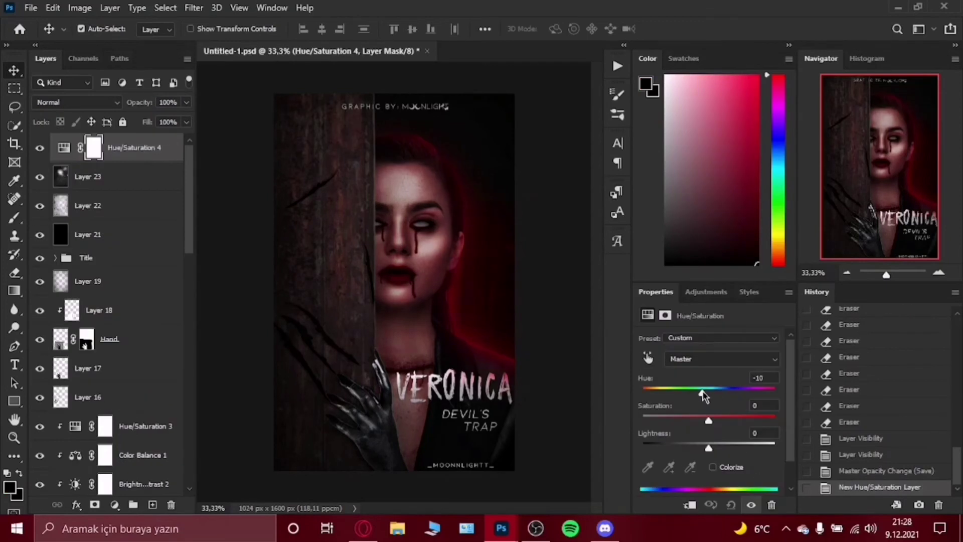
drag(709, 389, 712, 389)
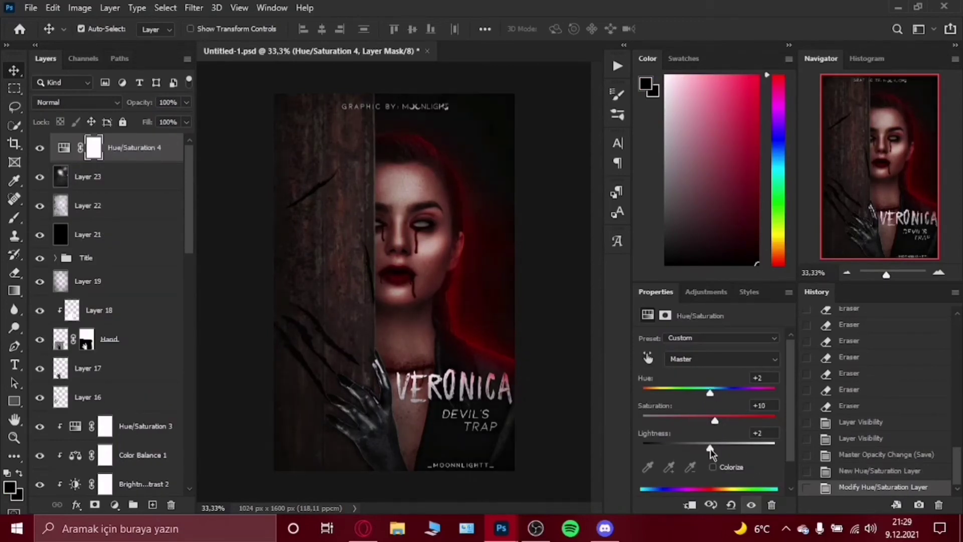
drag(708, 378, 704, 378)
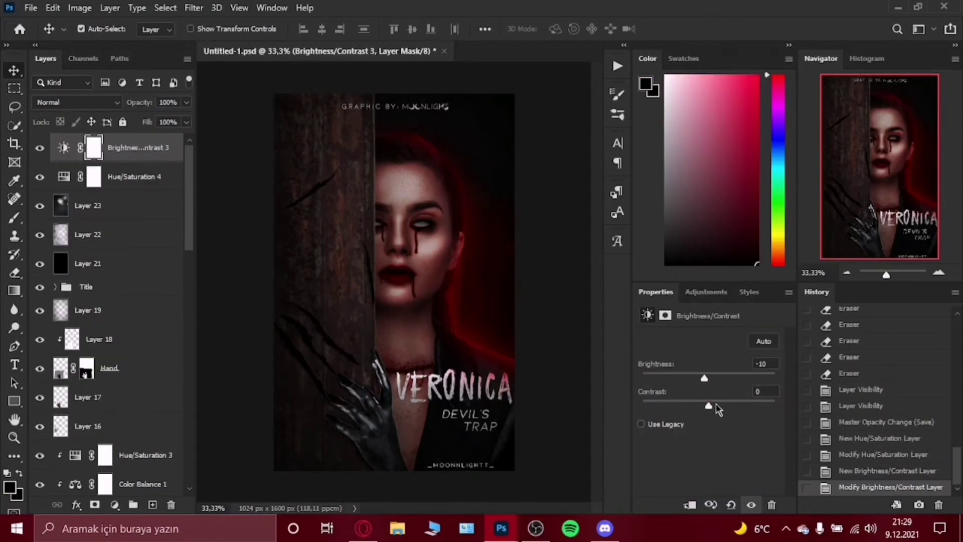
Add Color Lookup layers: 2Strip, 3Strip at lowered opacity, and DropBlues.3DL.
click(719, 50)
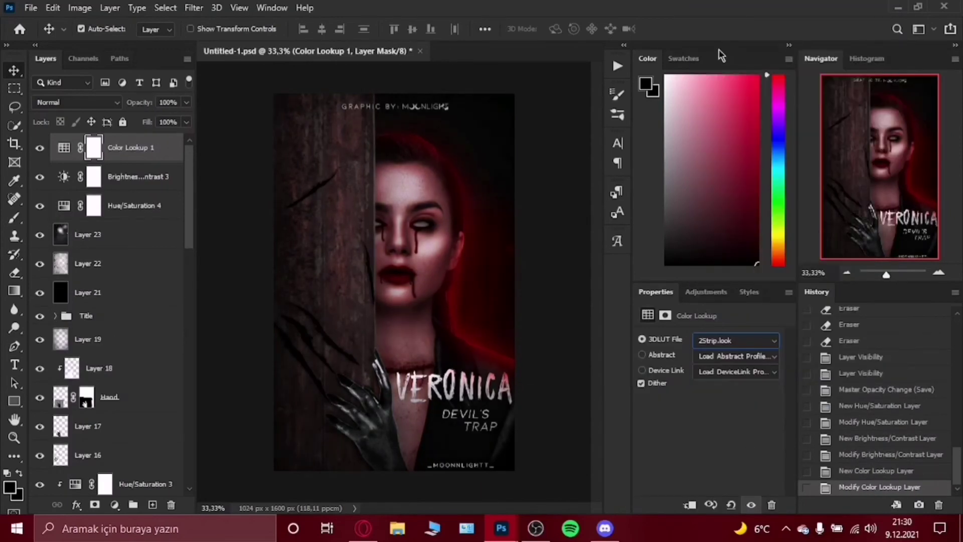
click(39, 148)
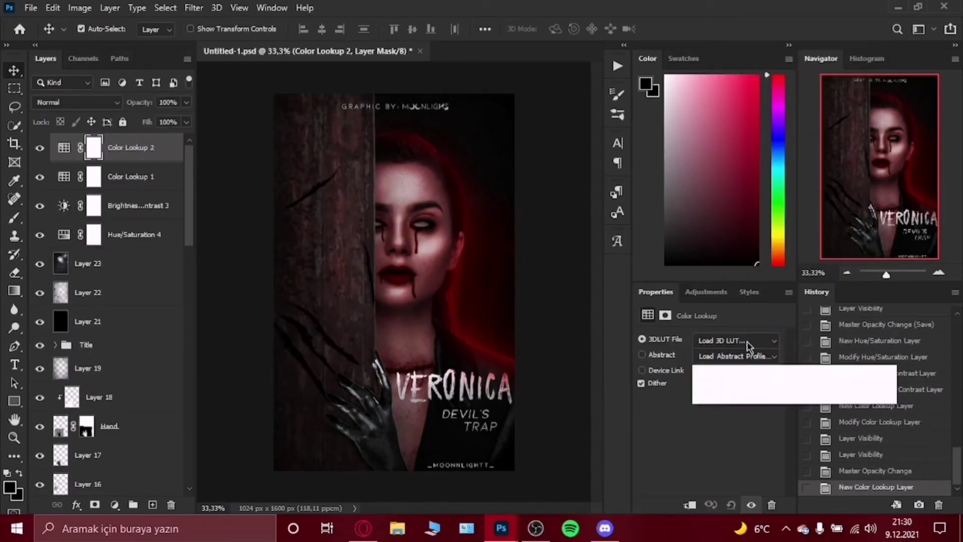
click(723, 384)
drag(165, 121, 156, 121)
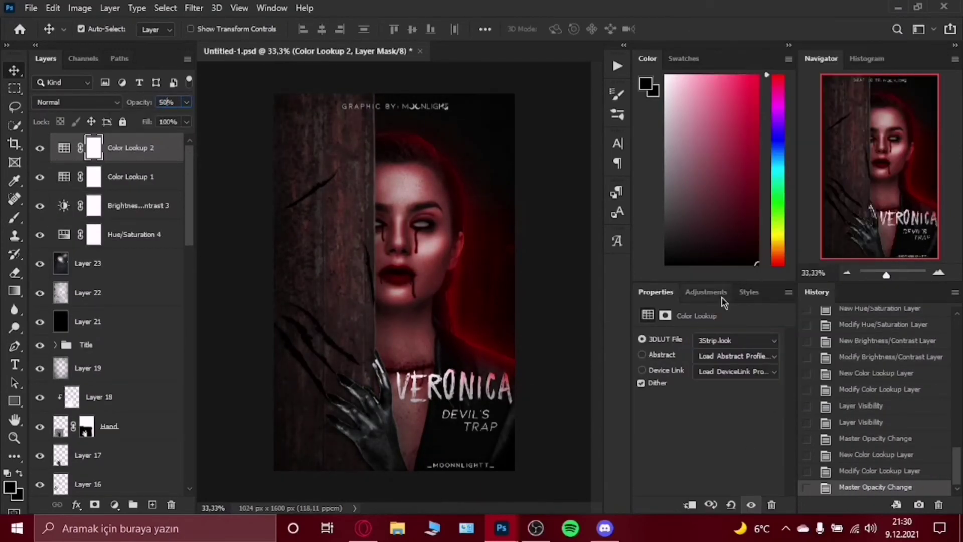
click(706, 291)
click(736, 340)
key(Down)
key(Down)
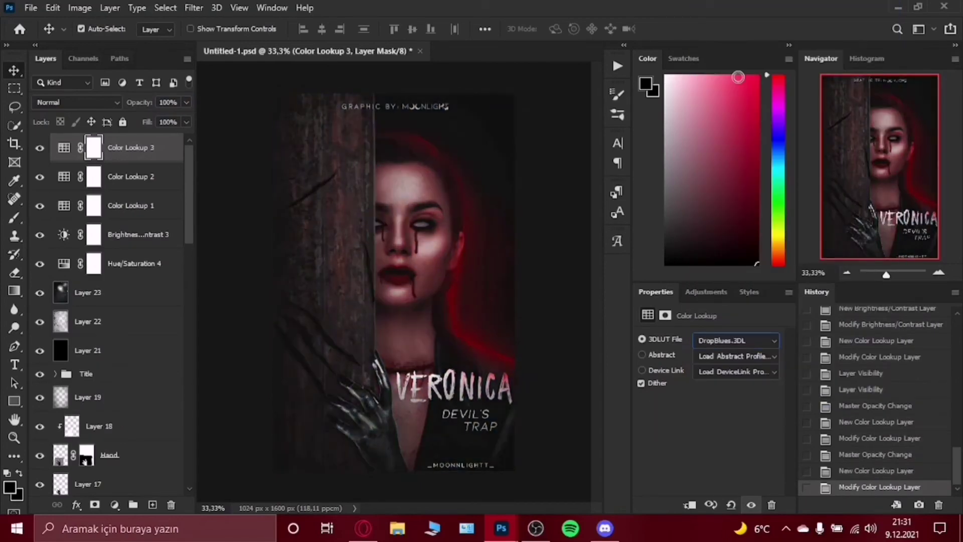
Paint a new layer solid red and blend it Soft Light at 10% opacity.
click(153, 505)
key(b)
drag(241, 338, 491, 379)
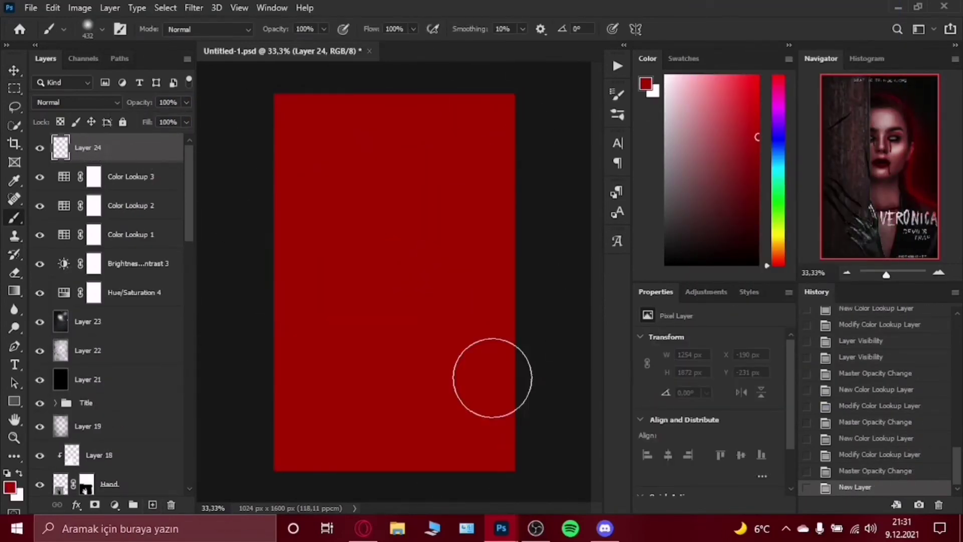
click(75, 102)
click(49, 284)
click(186, 101)
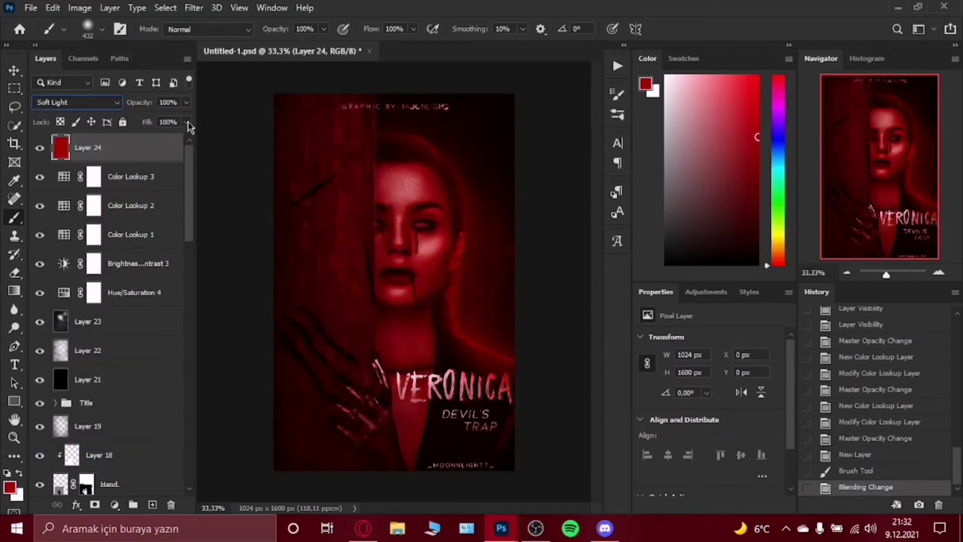
drag(188, 120, 132, 121)
click(155, 210)
click(161, 152)
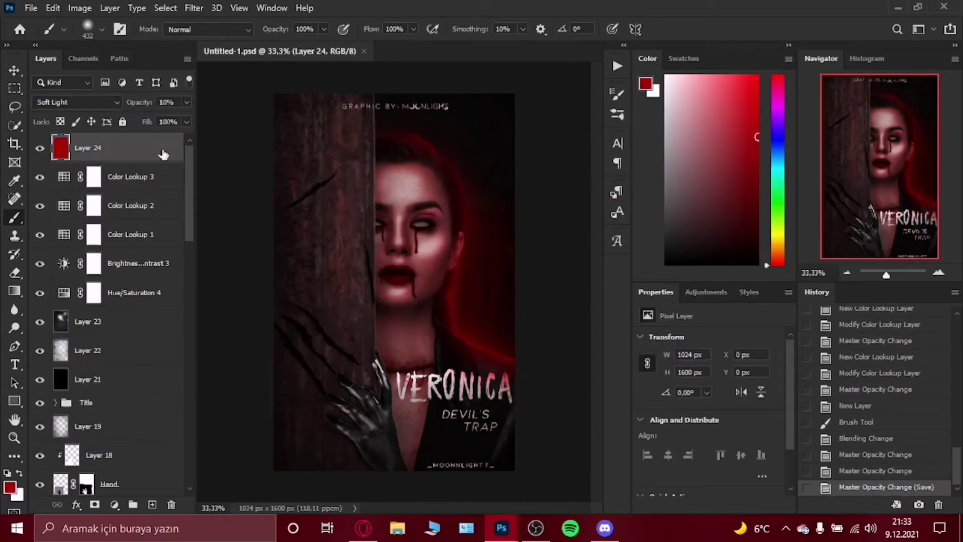
Stamp all visible layers into a new merged layer with Ctrl+Alt+Shift+E.
key(v)
key(ctrl+shift+alt+e)
right_click(135, 148)
Convert the merged layer to a smart object; in Camera Raw warm it, lower exposure, deepen blacks.
click(199, 192)
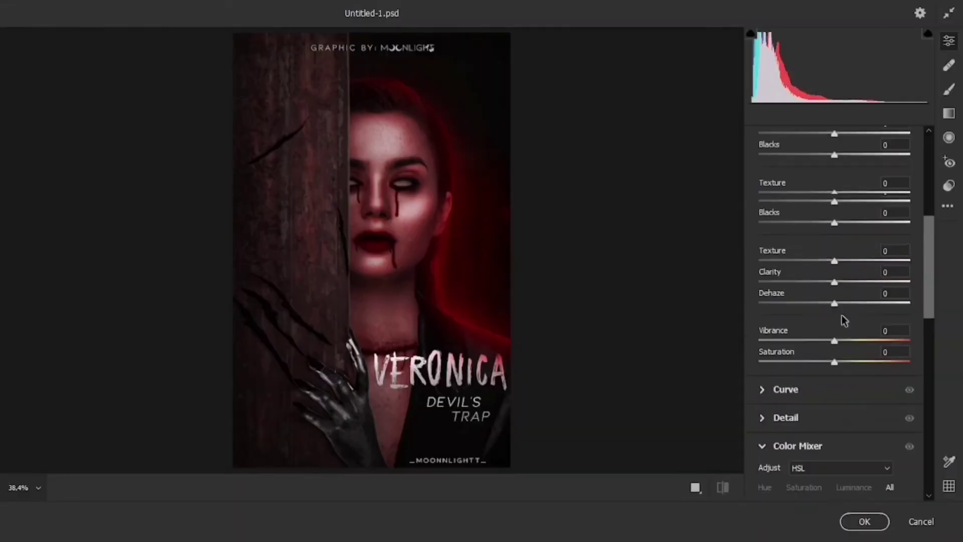
scroll(839, 318, up, 5)
click(842, 250)
click(838, 271)
click(830, 308)
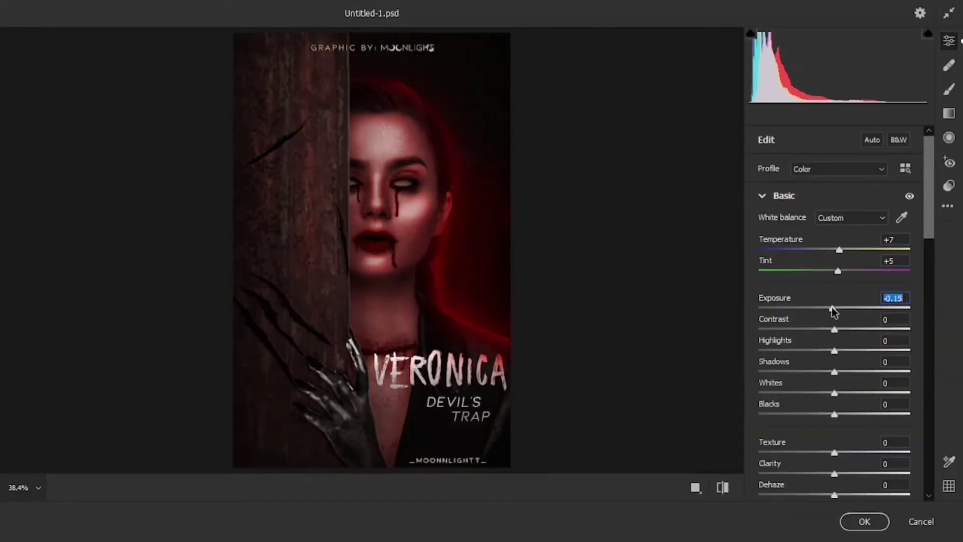
scroll(833, 308, down, 1)
click(850, 358)
click(820, 379)
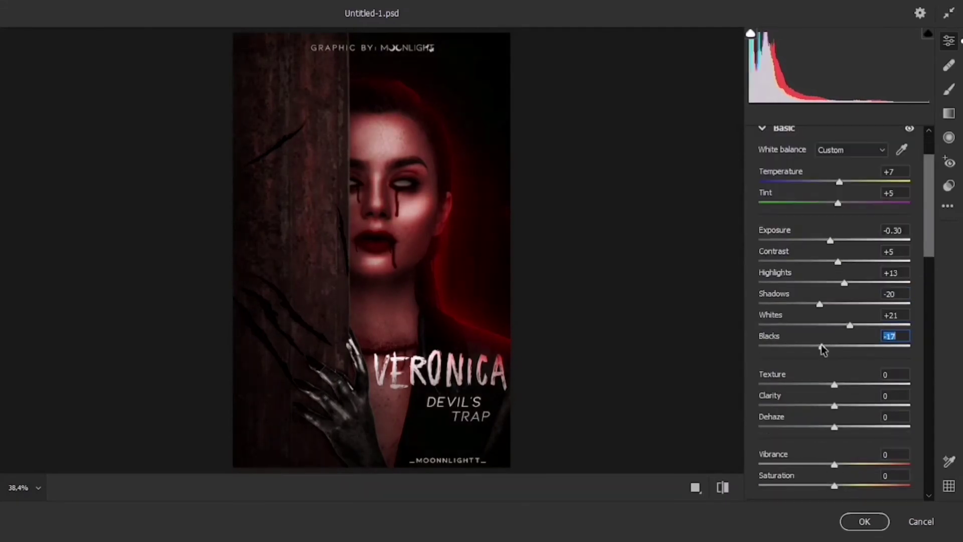
Add a little texture, clarity and dehaze, then view before and after side by side.
scroll(832, 326, down, 3)
click(838, 283)
click(838, 304)
click(848, 325)
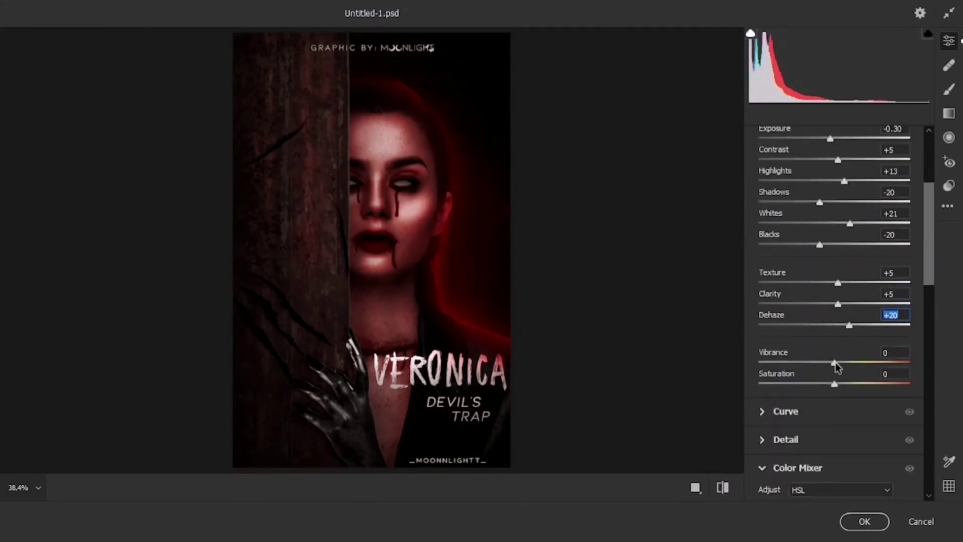
key(q)
Adjust the Color Mixer reds' hue, saturation +14 and luminance, and apply Camera Raw.
scroll(839, 223, down, 5)
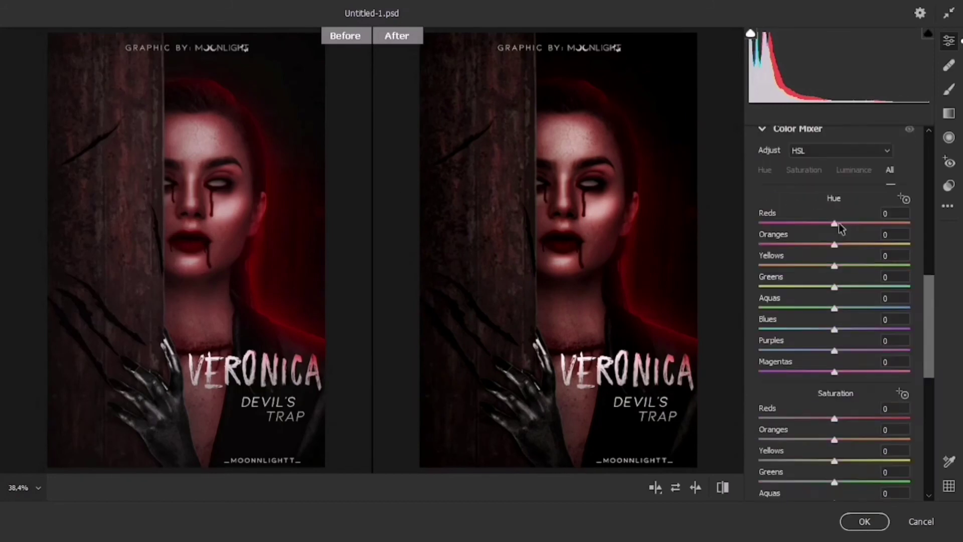
click(835, 223)
scroll(833, 251, down, 2)
click(847, 314)
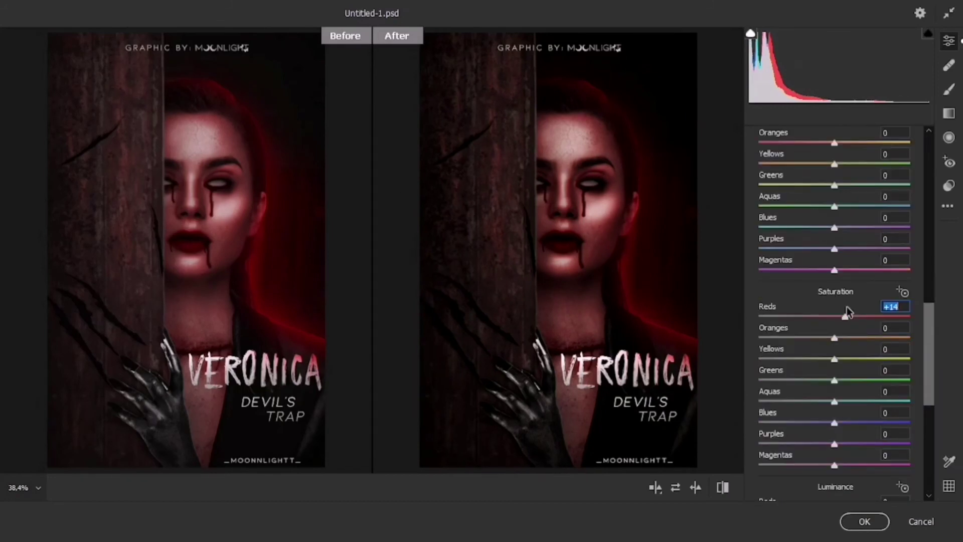
scroll(846, 313, down, 5)
click(843, 219)
click(860, 522)
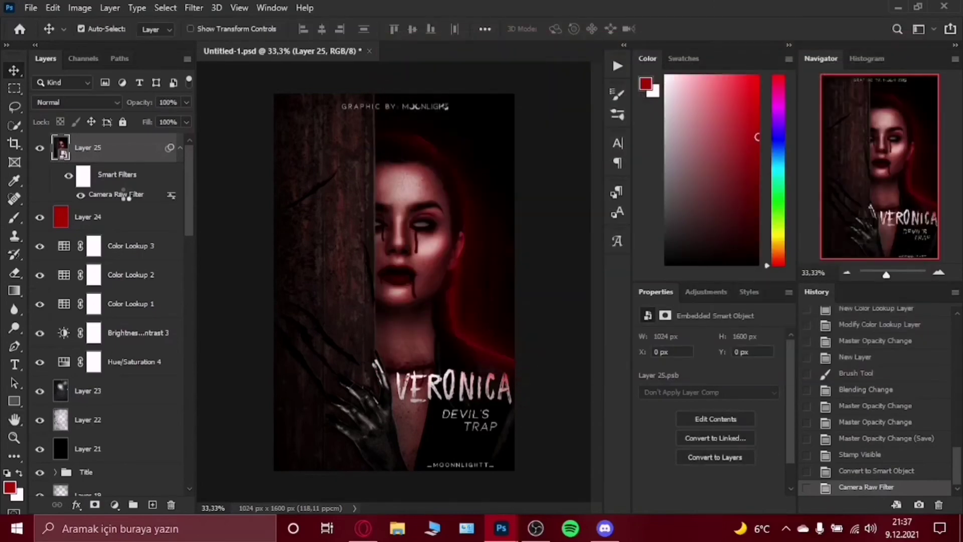
Reopen the Camera Raw filter, compare before and after, and apply the revised settings.
double_click(123, 194)
scroll(853, 231, up, 5)
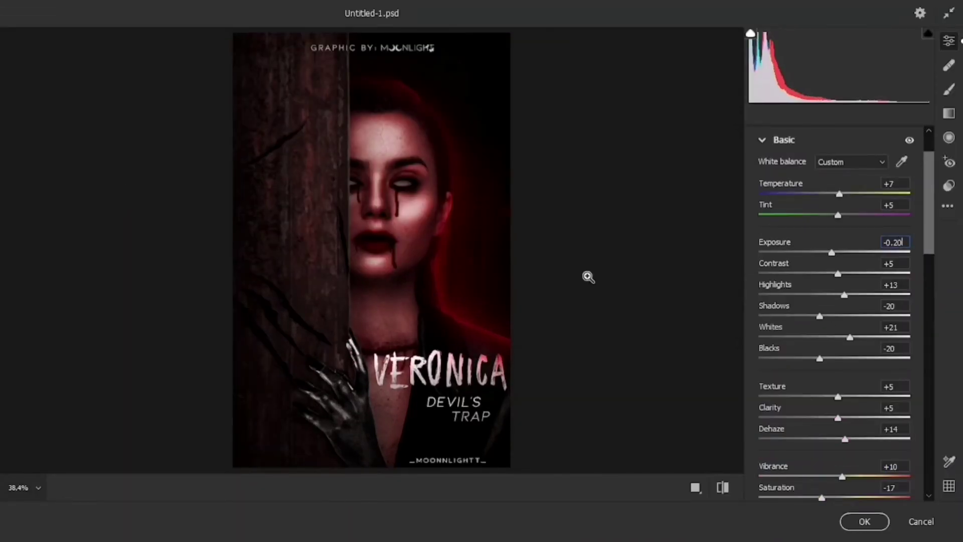
scroll(863, 270, down, 3)
click(703, 490)
scroll(894, 243, up, 3)
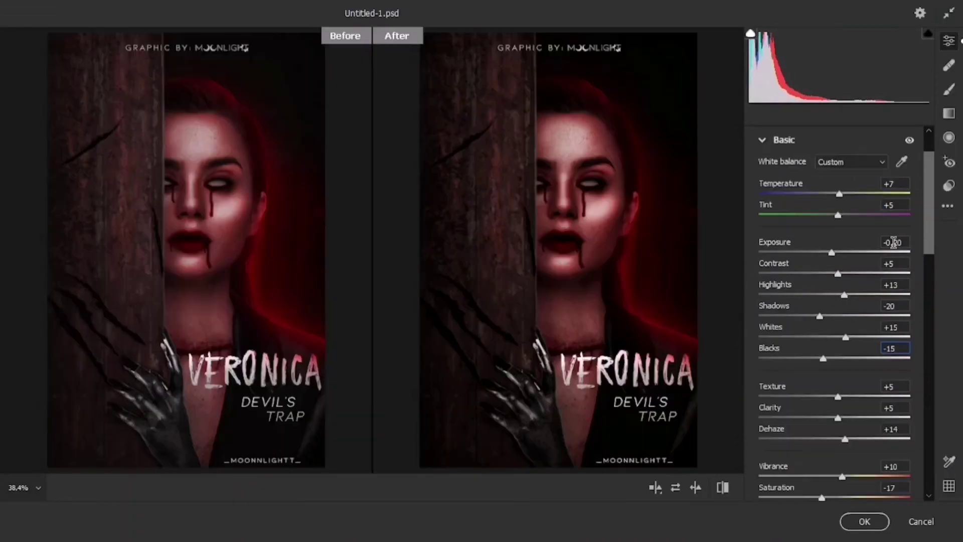
scroll(843, 351, down, 10)
scroll(862, 423, down, 5)
click(863, 521)
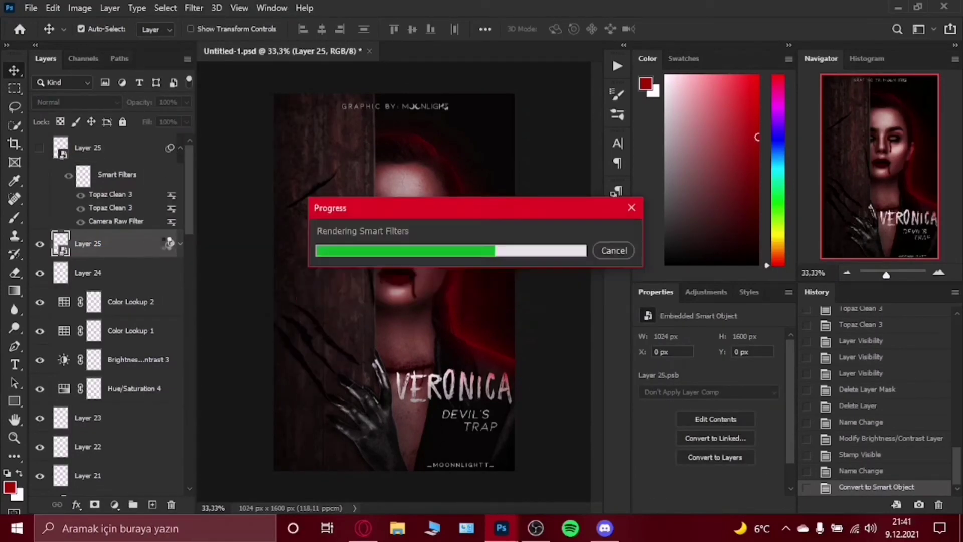
Toggle Layer 25 on and off to compare and inspect the lips and blood drips close up.
click(40, 150)
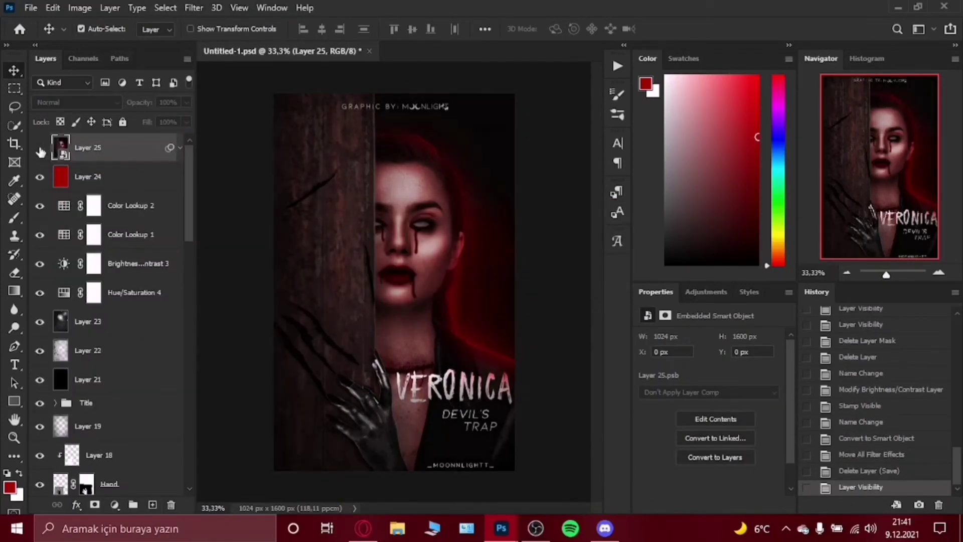
click(39, 149)
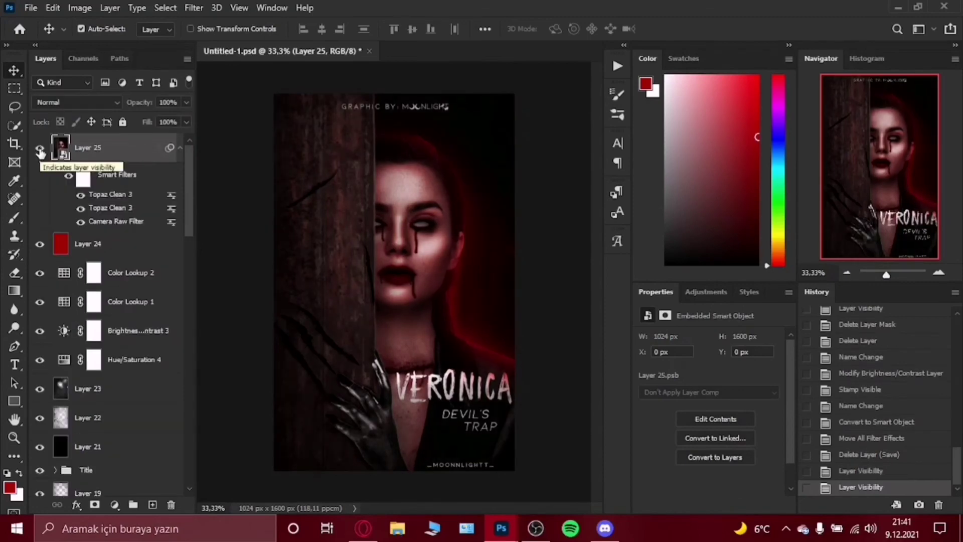
click(40, 150)
click(39, 149)
key(z)
click(398, 269)
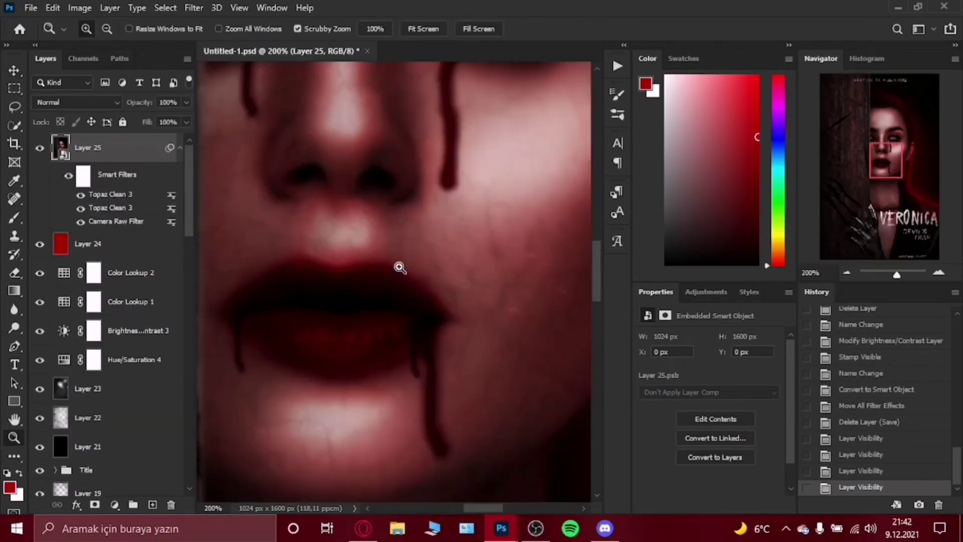
scroll(357, 334, up, 3)
key(ctrl+0)
key(v)
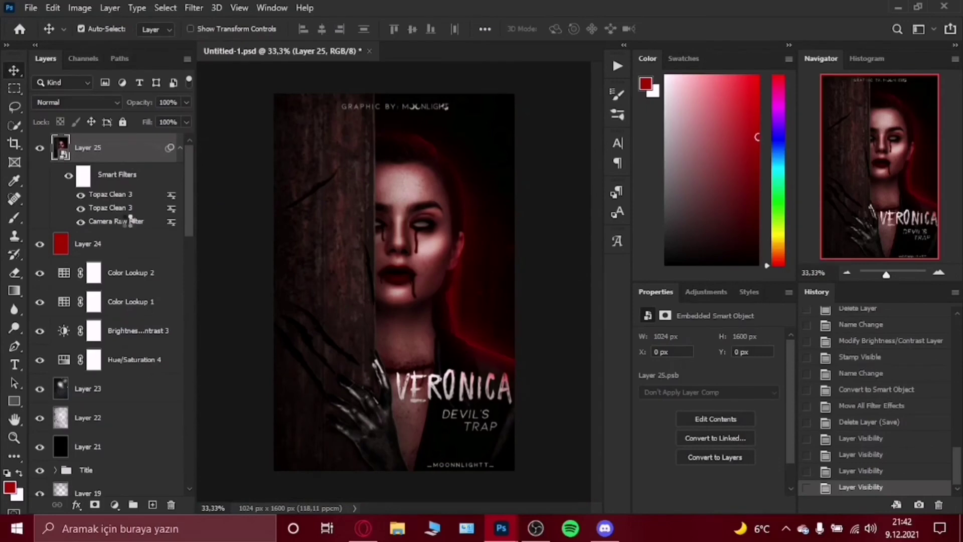
Reopen Layer 25's Camera Raw filter and turn off its Color Mixer adjustments.
double_click(130, 221)
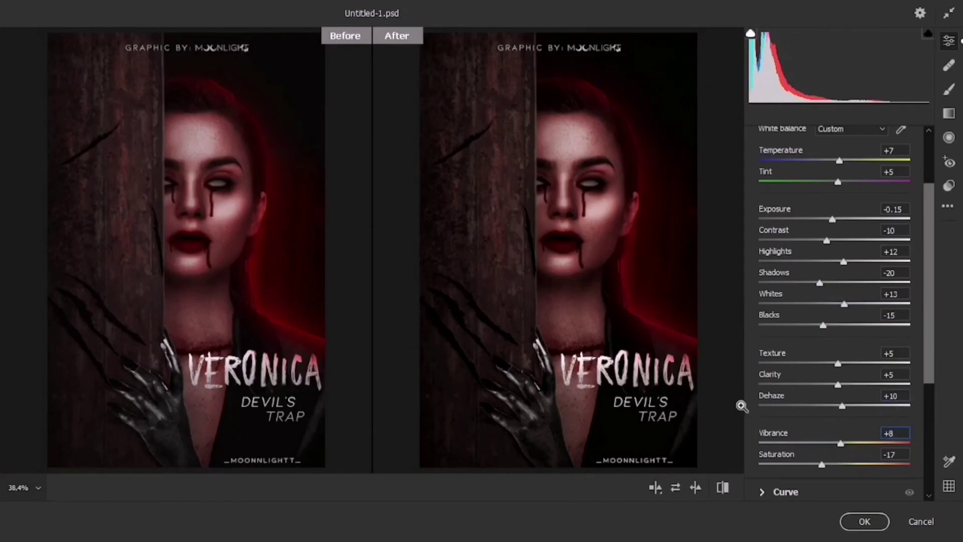
scroll(853, 327, down, 5)
click(910, 345)
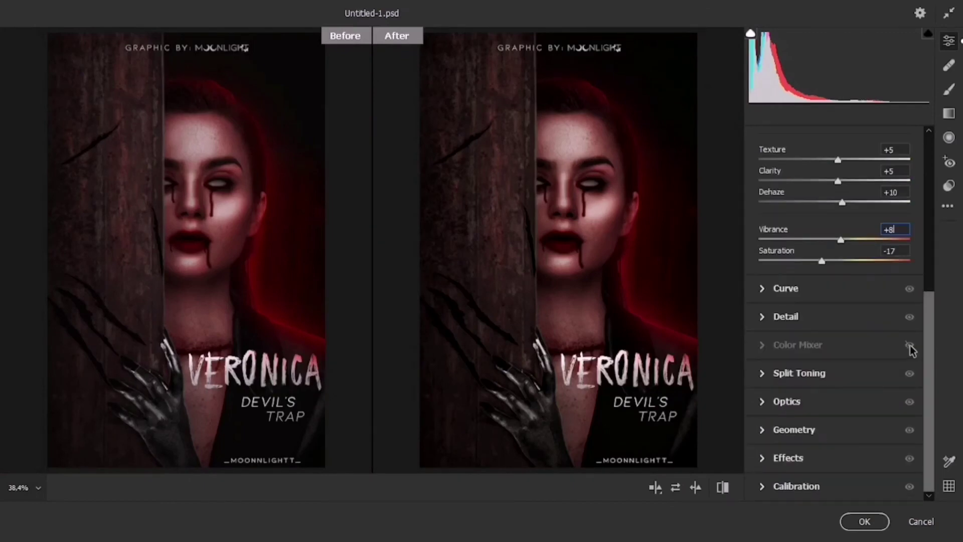